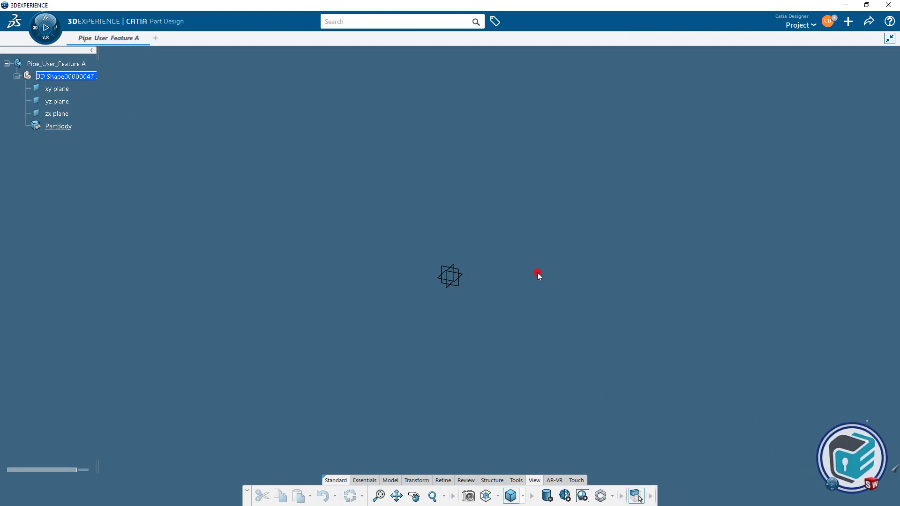
Step: Create a sketch on the yz plane and draw a vertical line upward from the origin
click(453, 271)
click(459, 272)
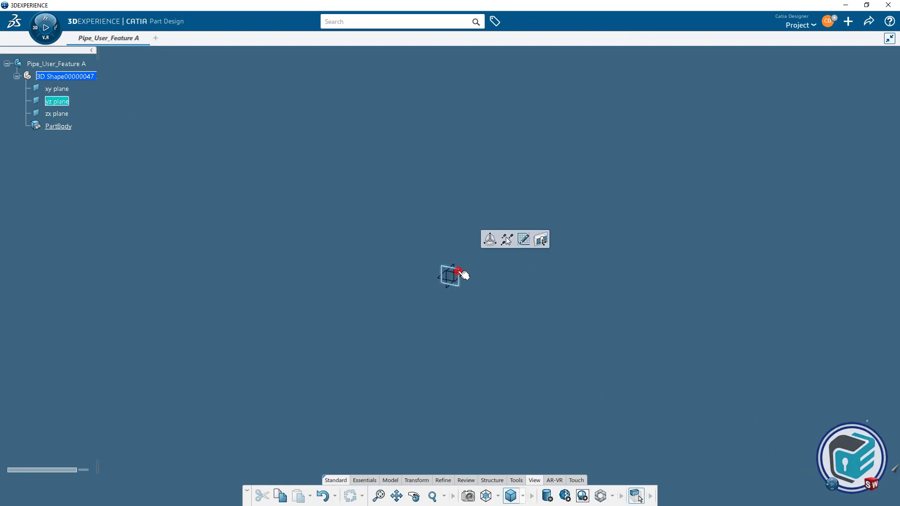
click(522, 240)
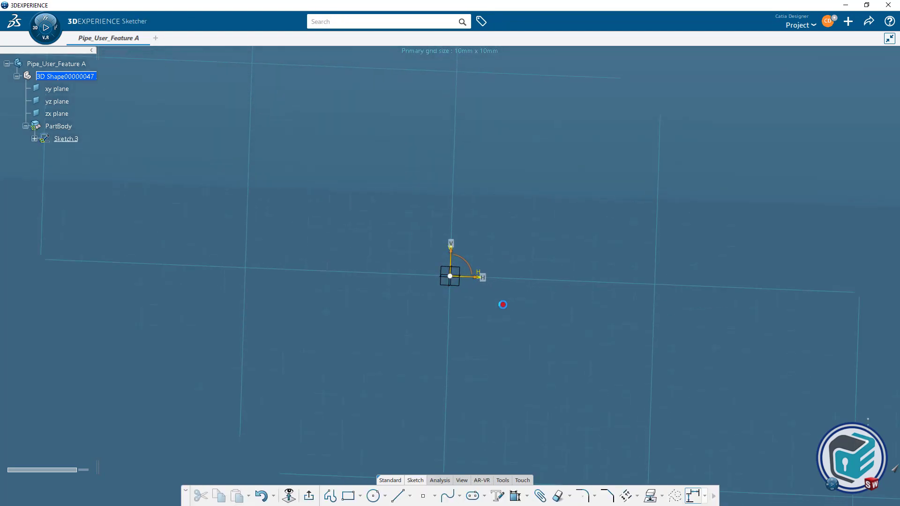
click(397, 495)
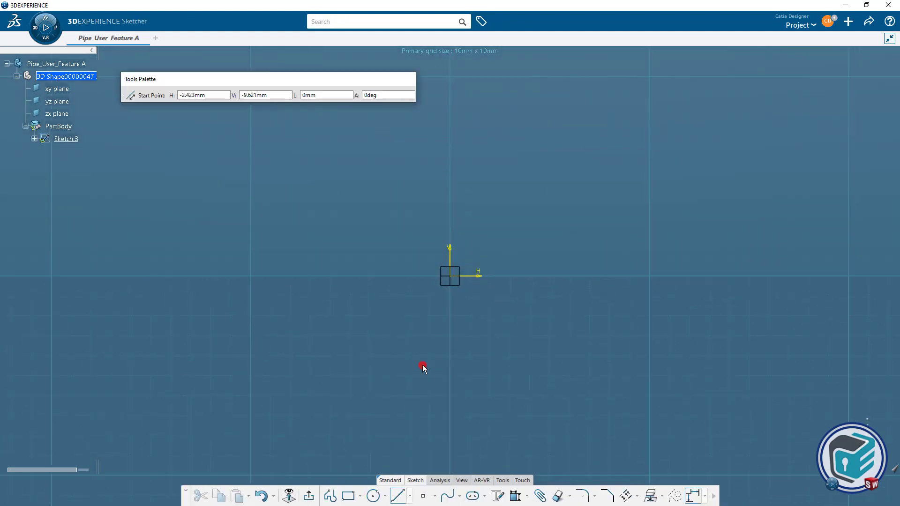
click(450, 276)
click(450, 127)
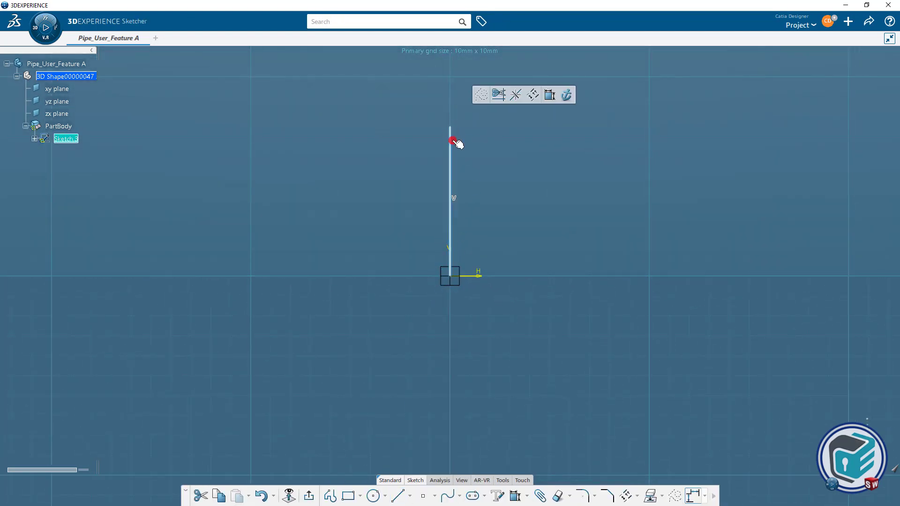
Step: Dimension the vertical line's length at 100 mm and exit the sketch
click(555, 96)
click(530, 196)
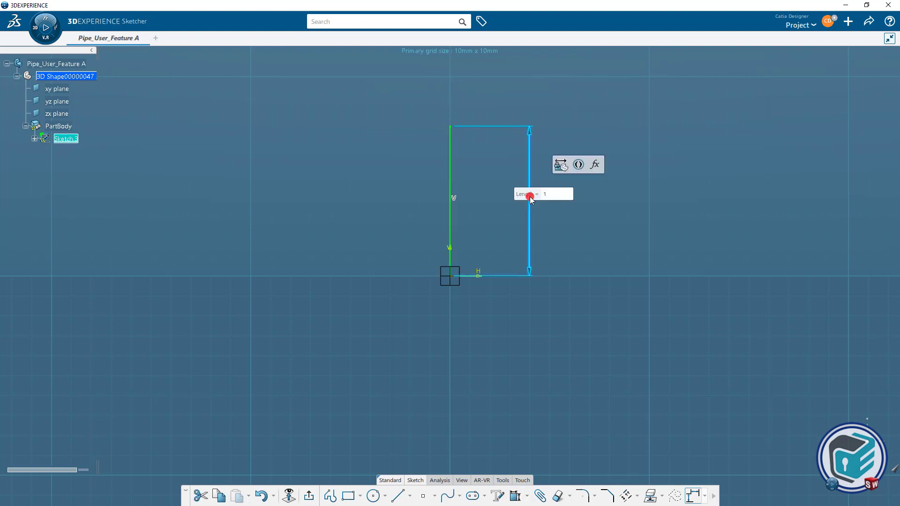
key(Return)
click(506, 216)
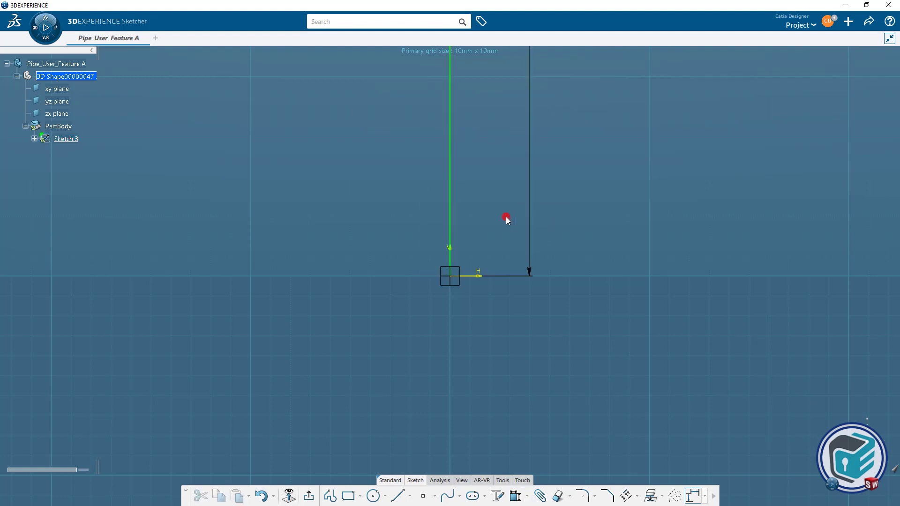
ctrl+middle_drag(506, 216, 473, 330)
mouse_move(467, 241)
middle_down()
mouse_move(443, 301)
mouse_move(380, 393)
middle_up()
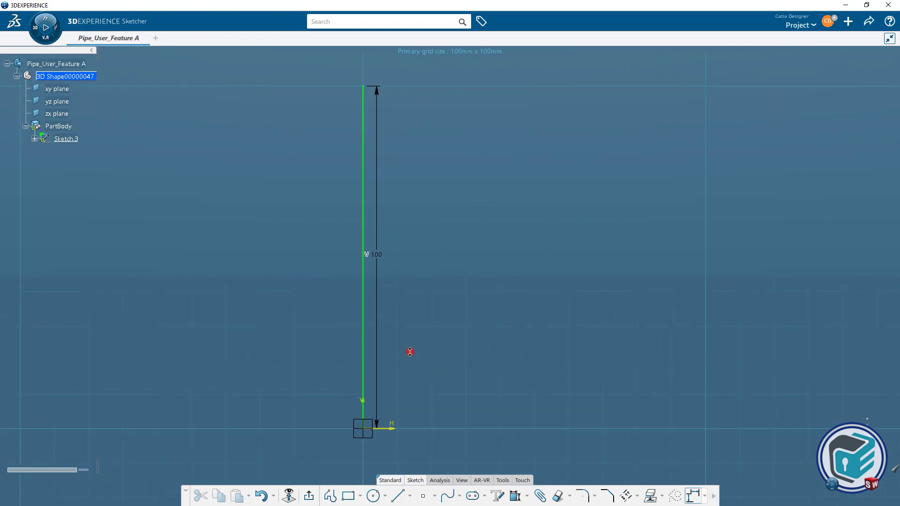
ctrl+middle_drag(409, 353, 414, 377)
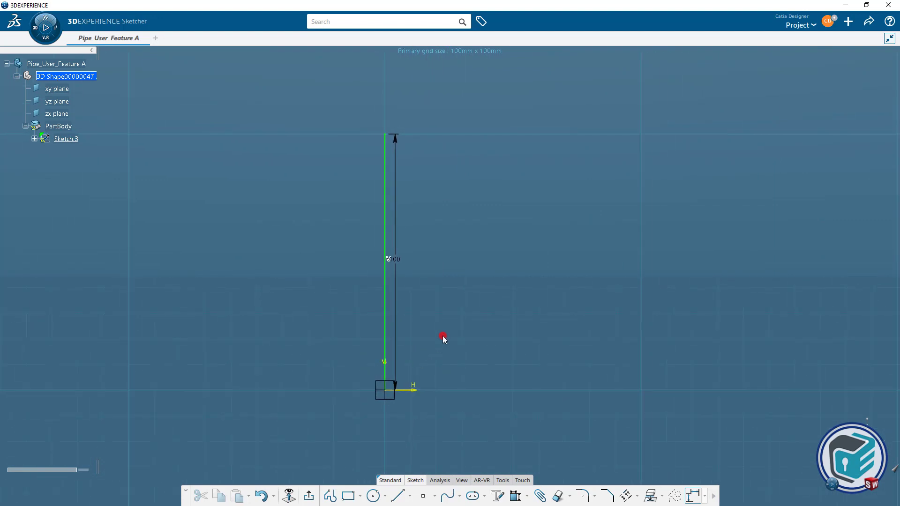
click(308, 497)
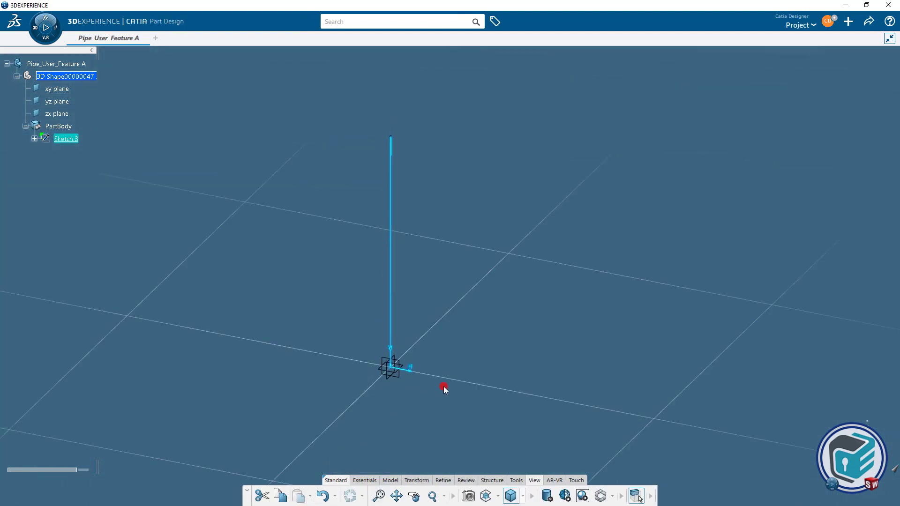
Step: Create a plane normal to the sketched line at its upper end, positioned by curve ratio 0
click(370, 480)
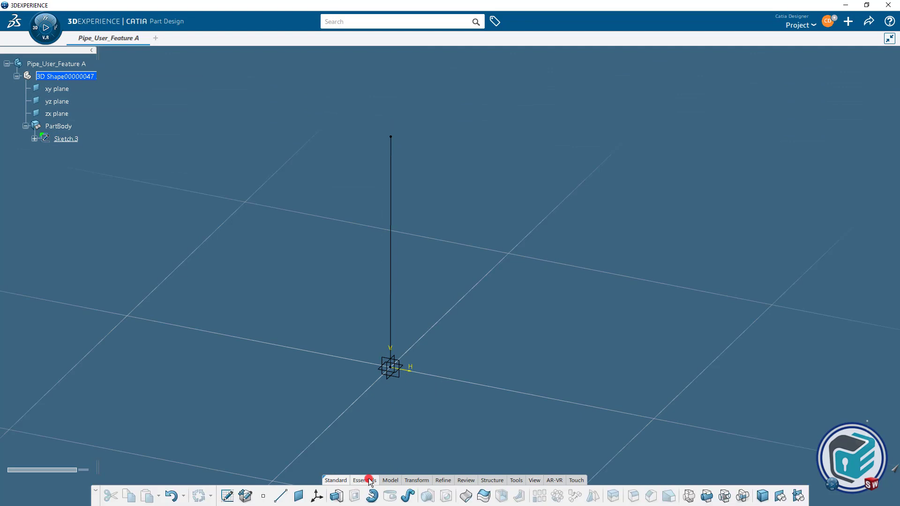
click(299, 496)
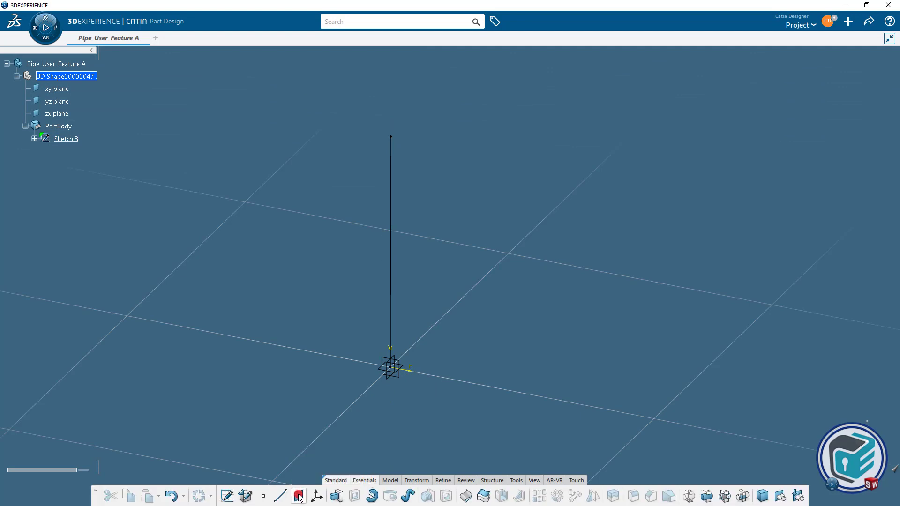
click(393, 302)
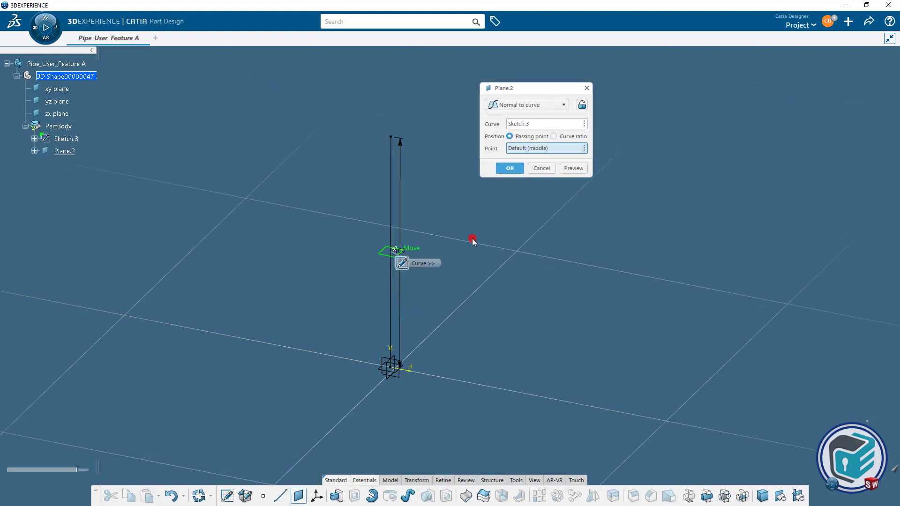
click(576, 136)
click(582, 149)
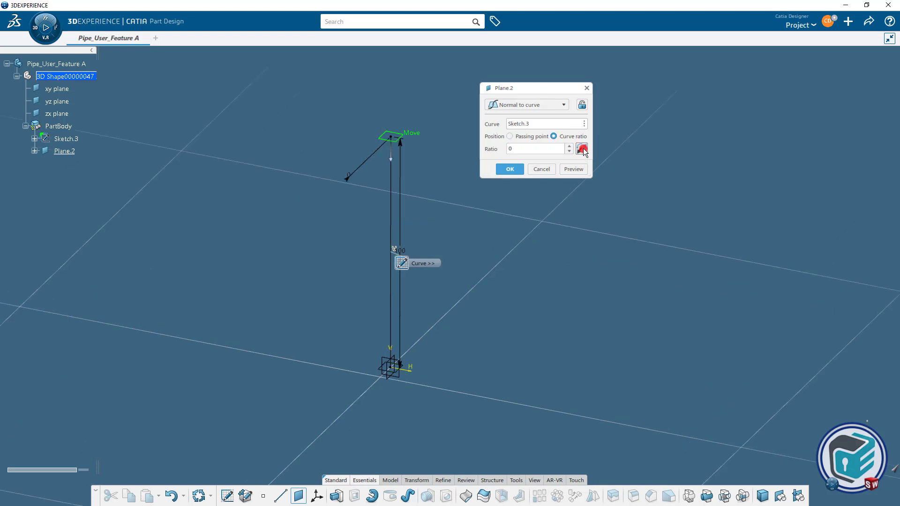
click(513, 170)
Step: Start a positioned sketch on the new plane with its origin projected from the line's upper endpoint and the H direction reversed
mouse_move(483, 197)
middle_down()
mouse_move(444, 227)
mouse_move(435, 279)
mouse_move(436, 253)
mouse_move(485, 234)
middle_up()
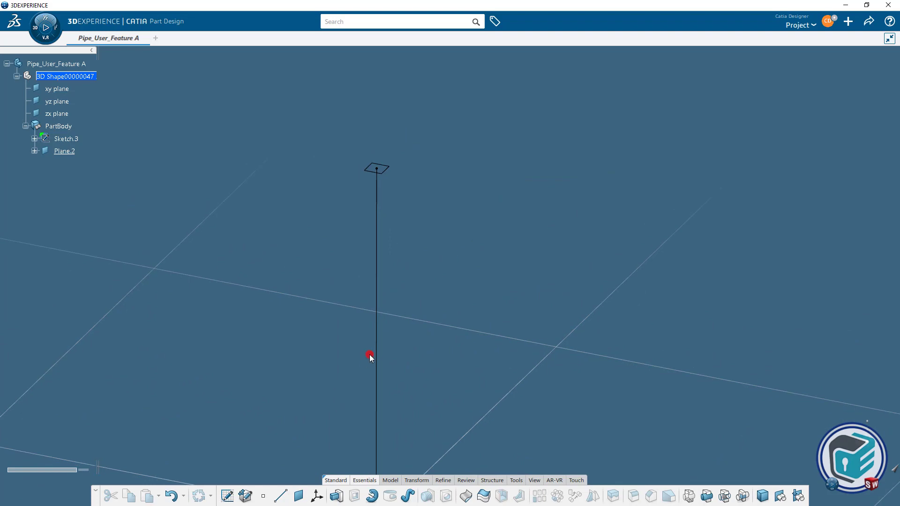
click(227, 496)
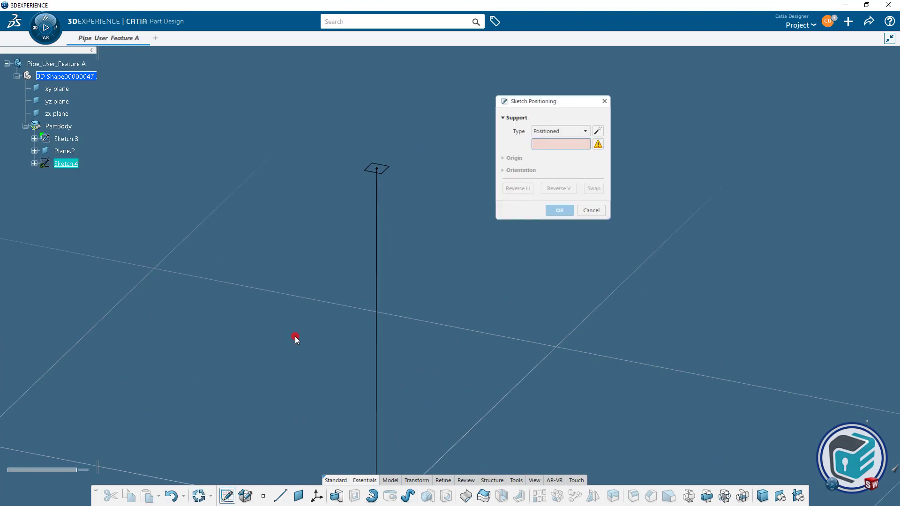
click(396, 173)
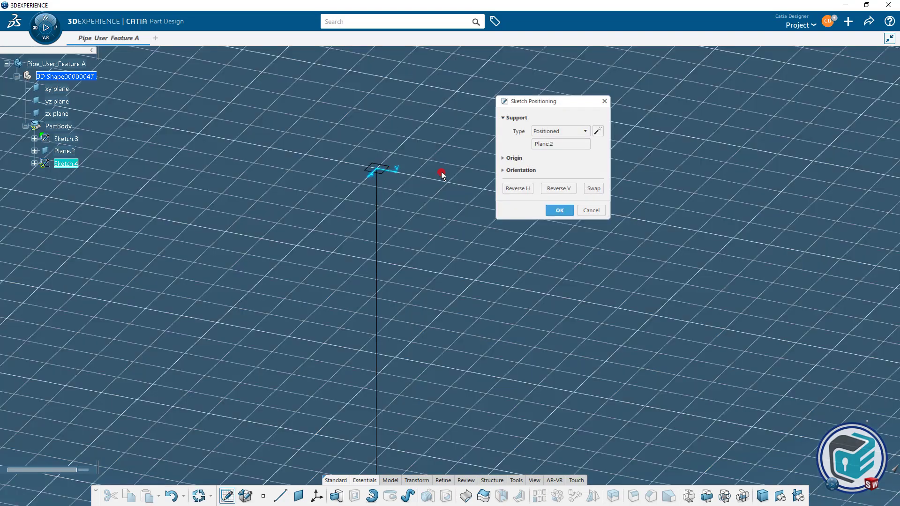
click(515, 159)
click(555, 171)
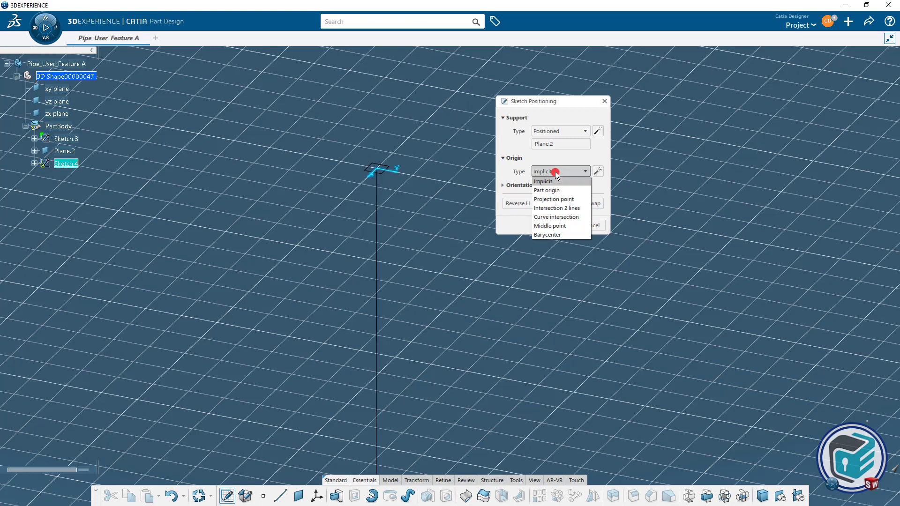
click(556, 199)
click(378, 170)
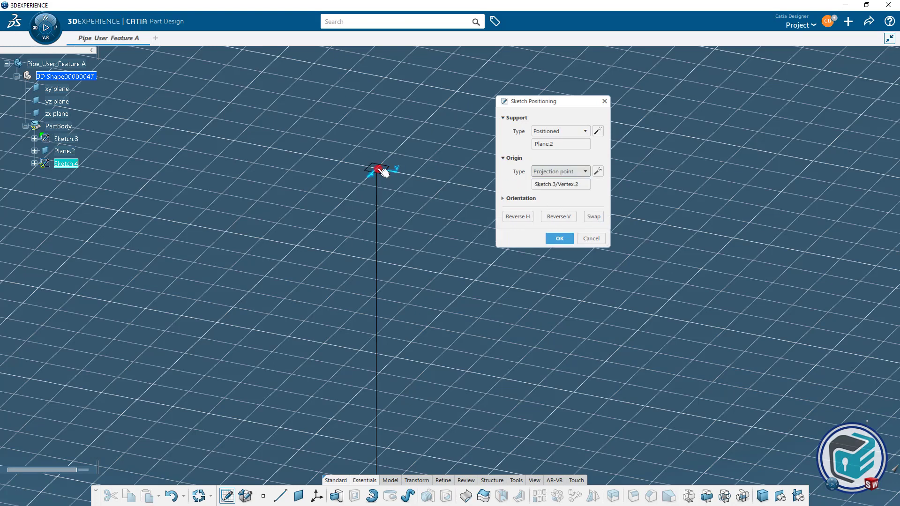
click(523, 216)
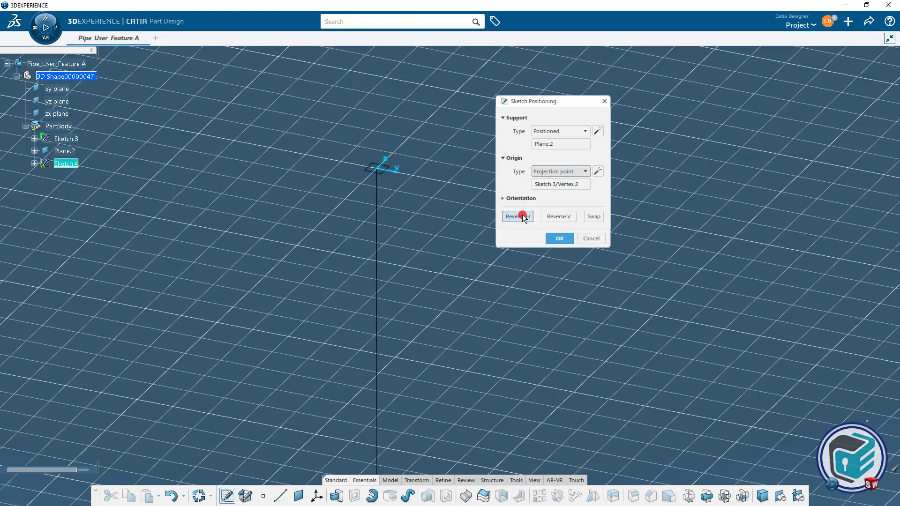
click(560, 238)
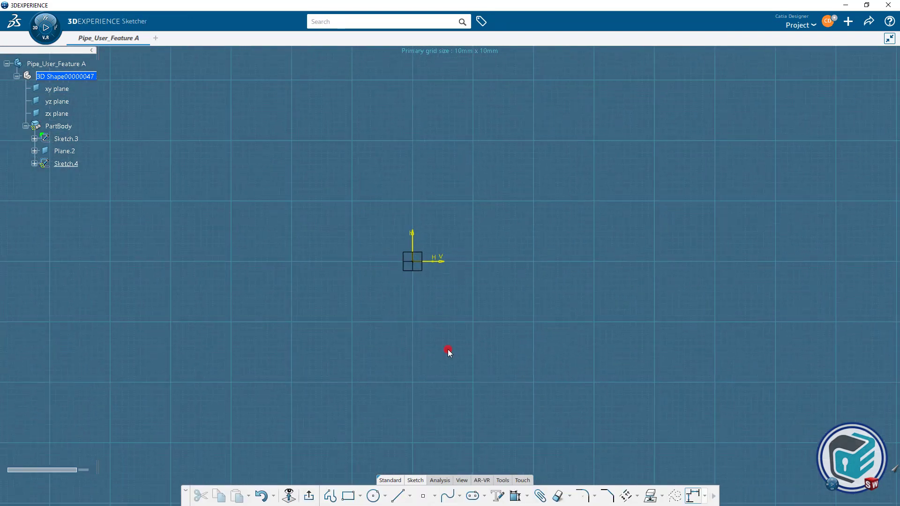
Step: Draw a circle centred on the sketch origin and set its radius to 20 mm
click(372, 496)
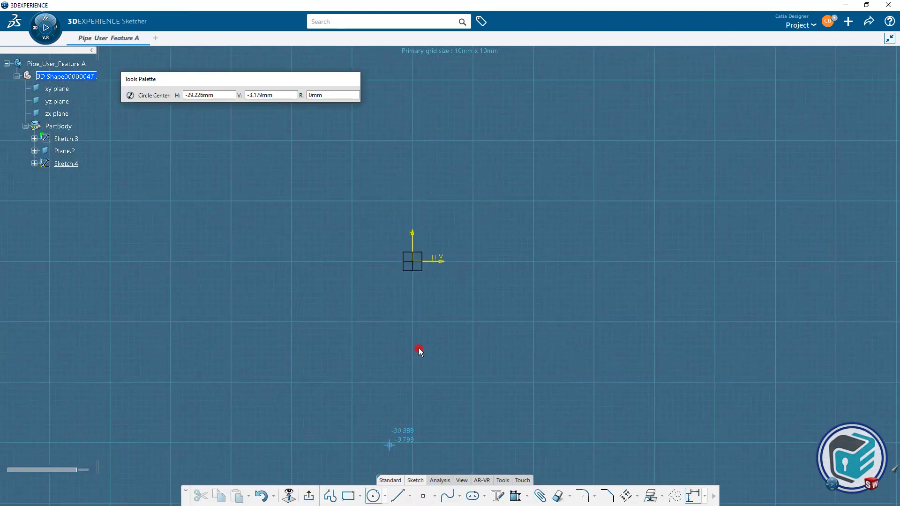
click(413, 261)
click(468, 305)
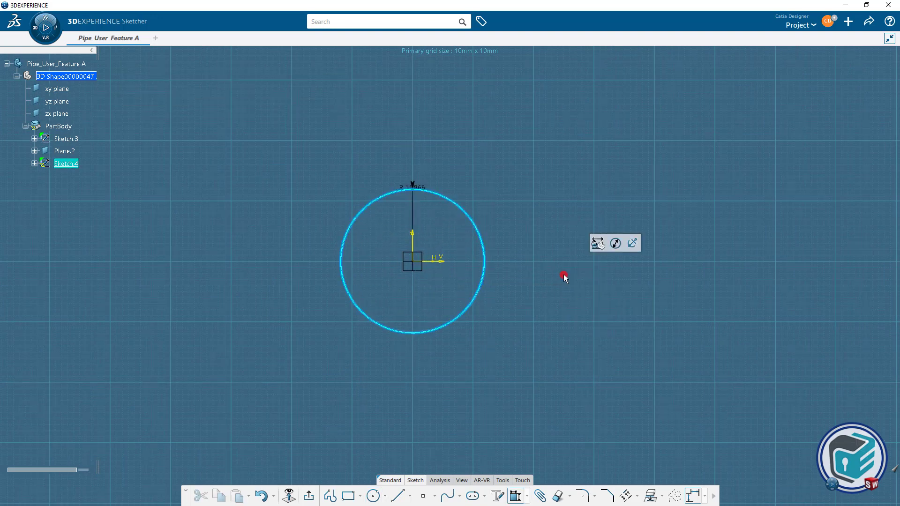
double_click(534, 261)
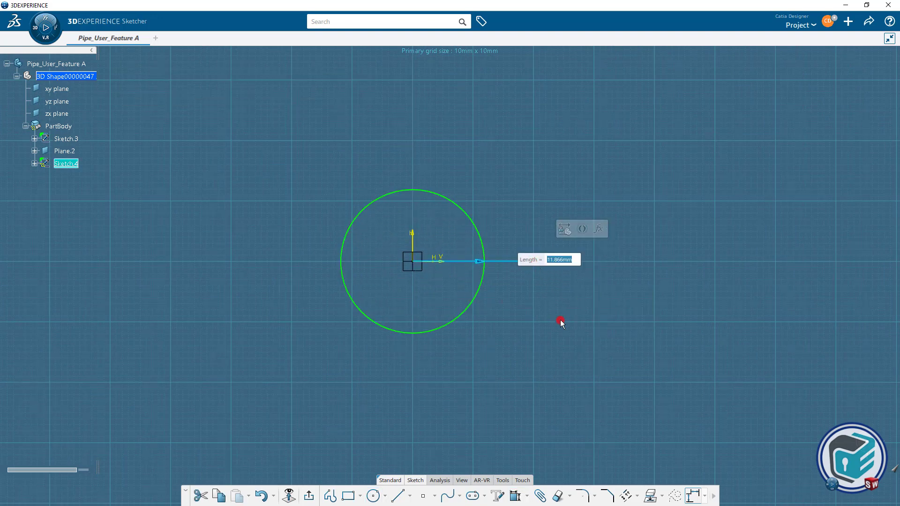
text(20)
key(Return)
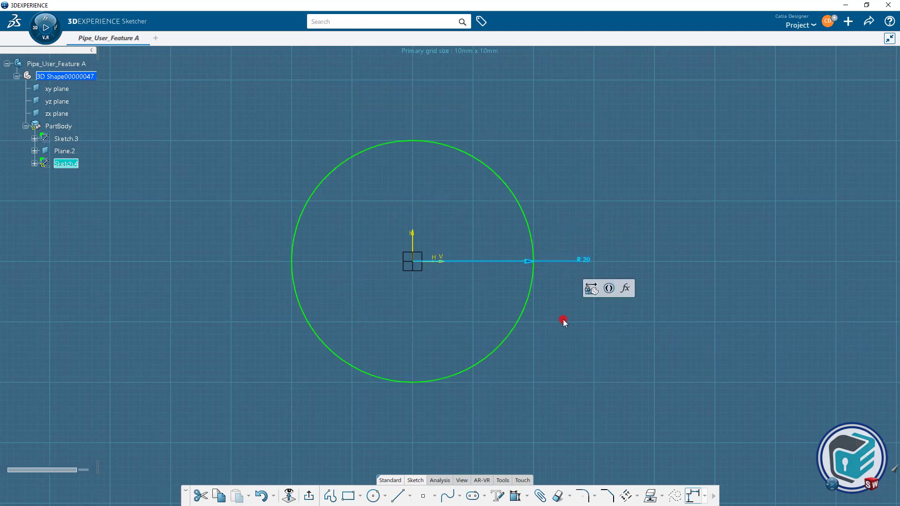
Step: Rename the circle's radius constraint to R
double_click(587, 261)
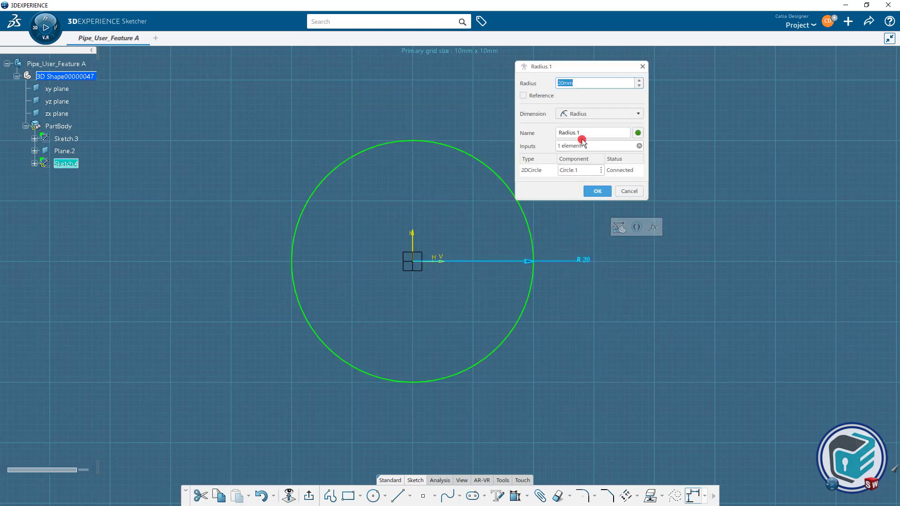
drag(583, 133, 548, 134)
key(Caps_Lock)
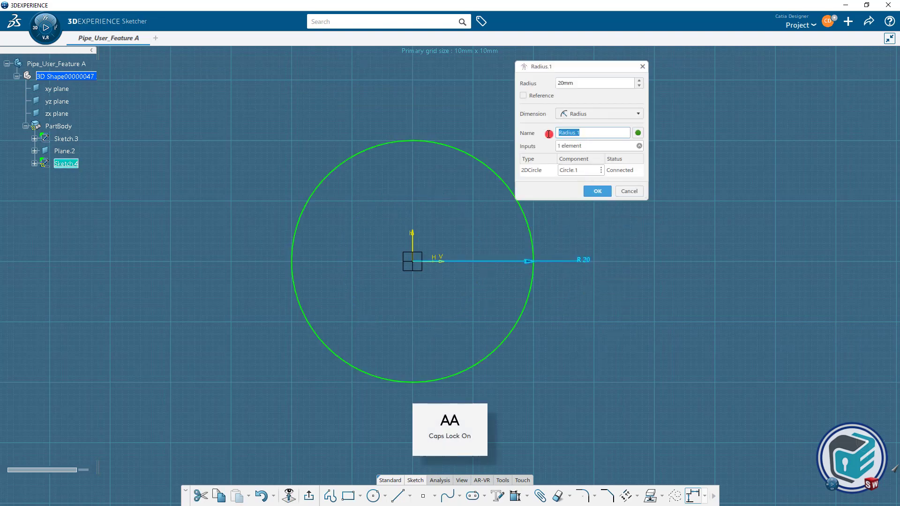
text(R)
click(598, 192)
click(574, 232)
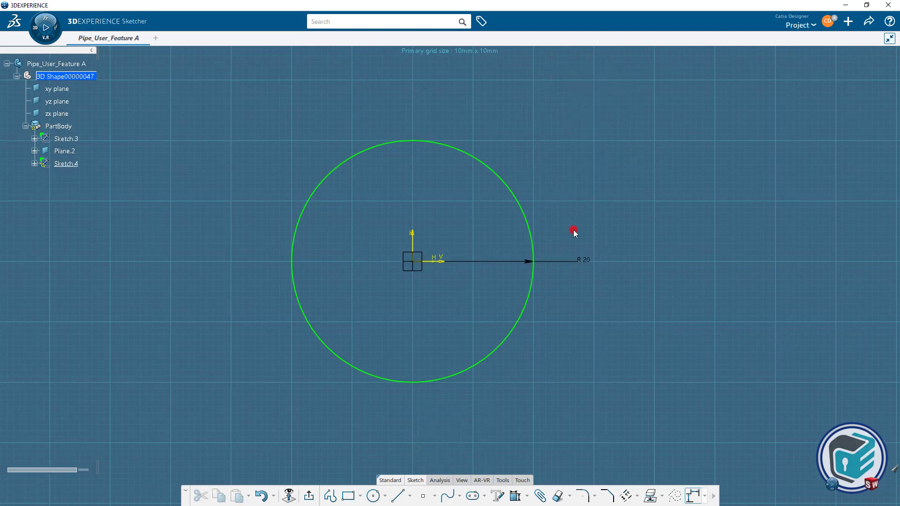
Step: Offset the circle inward by about 3.3 mm to form a concentric inner circle
middle_drag(556, 291, 553, 363)
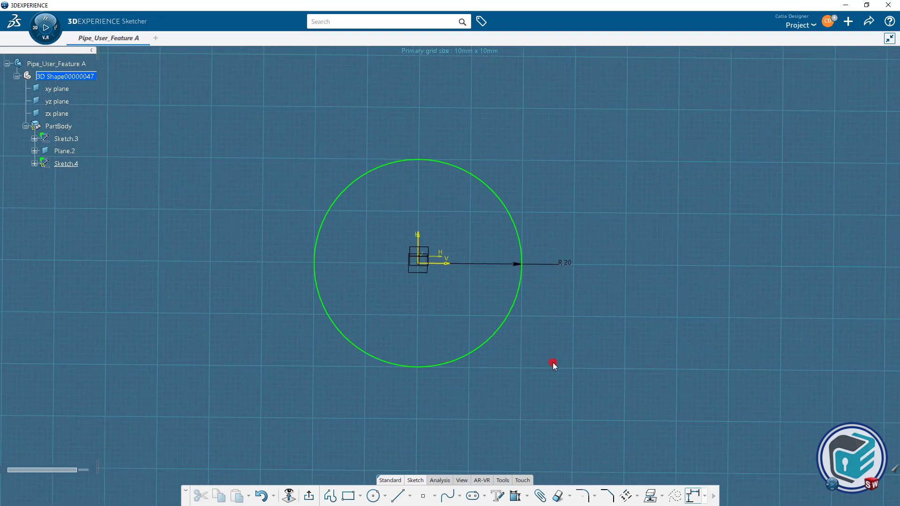
click(637, 498)
click(643, 477)
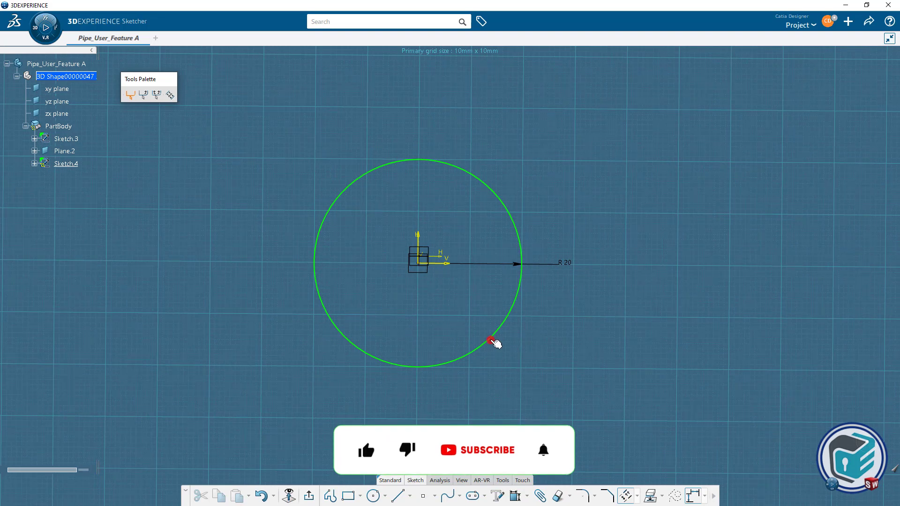
click(492, 340)
click(474, 328)
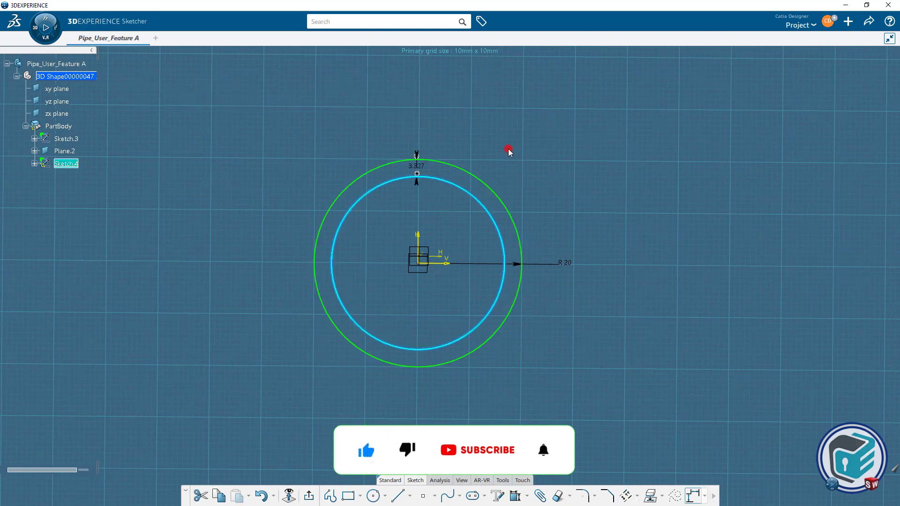
Step: Set the offset between the circles to 3 mm, name the constraint T, and exit the sketch
double_click(417, 158)
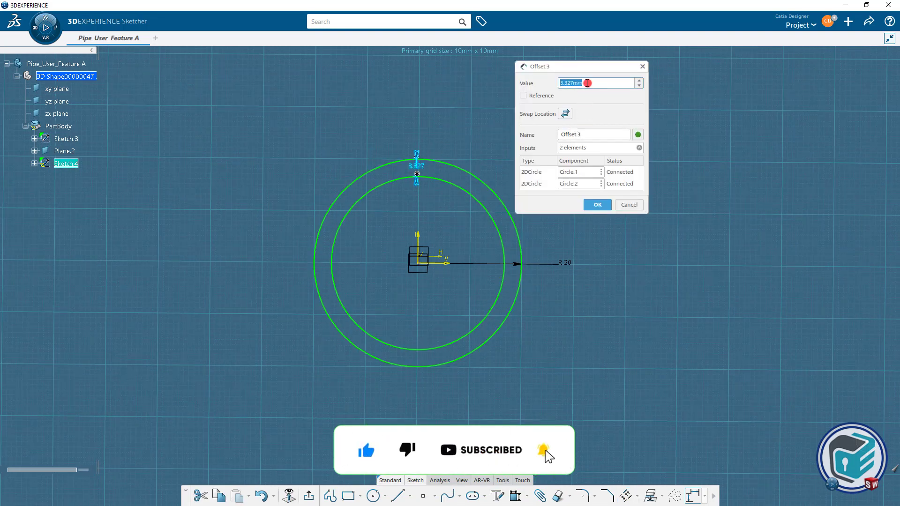
text(3)
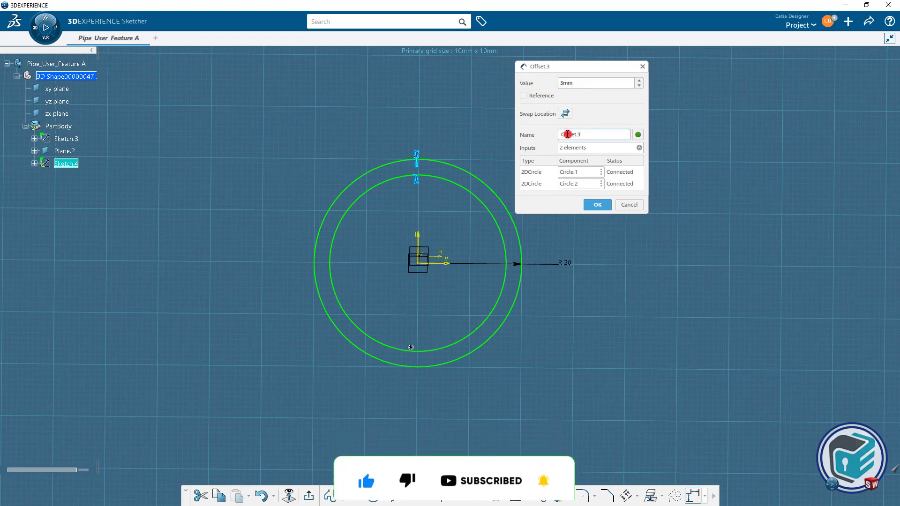
triple_click(578, 133)
text(T)
click(598, 205)
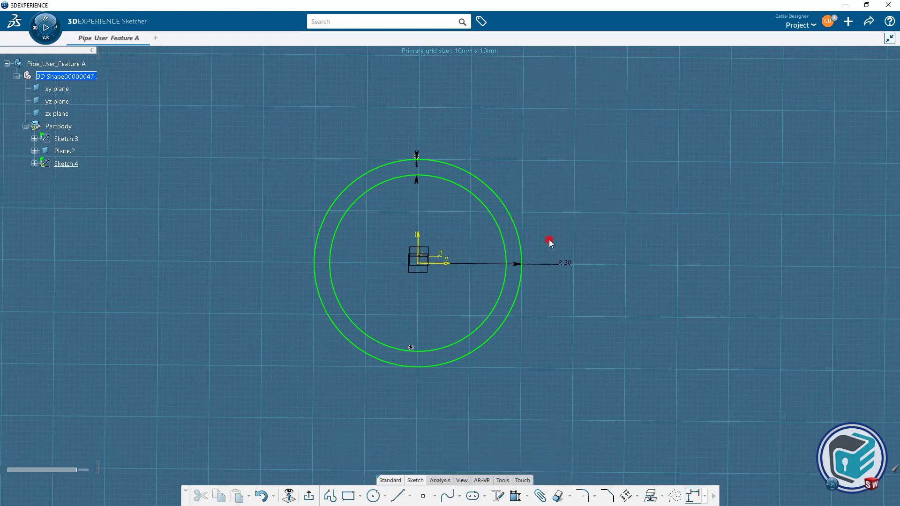
click(330, 491)
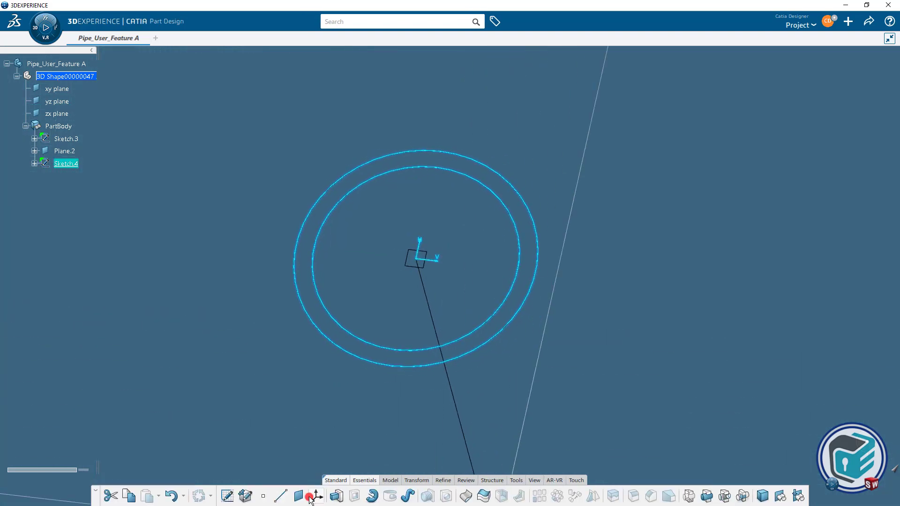
middle_drag(488, 414, 428, 294)
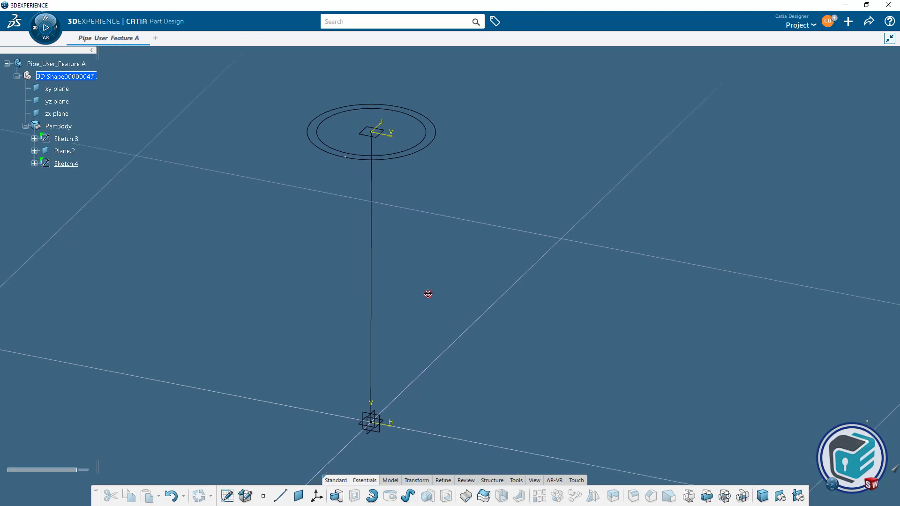
Step: Create a rib by sweeping the ring sketch along the vertical guide line to form the solid pipe
click(407, 496)
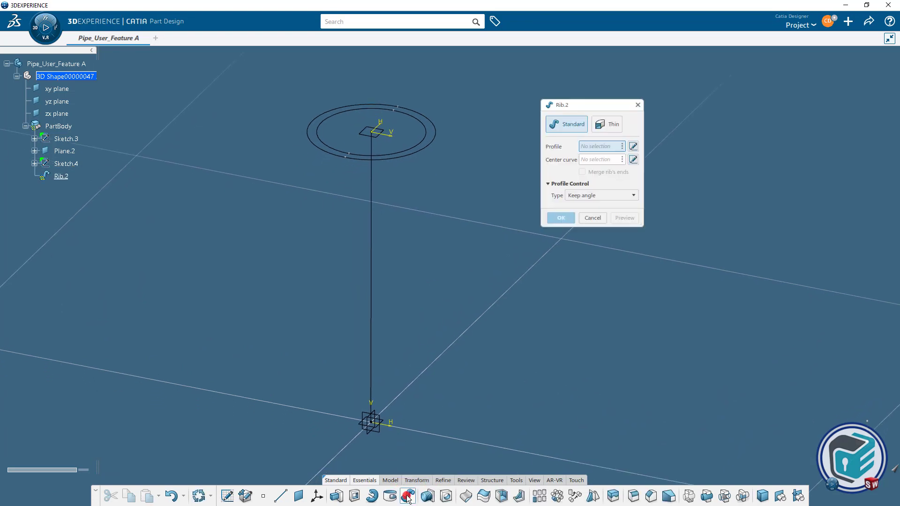
click(412, 155)
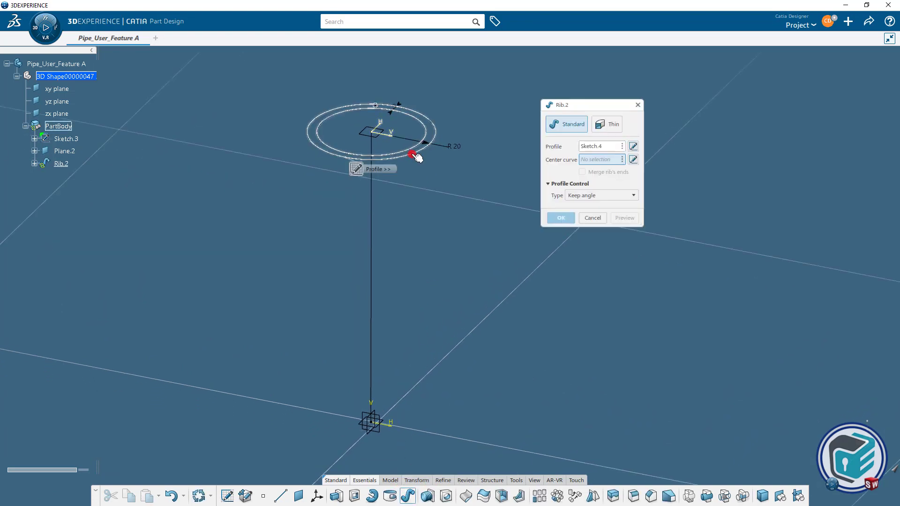
click(373, 230)
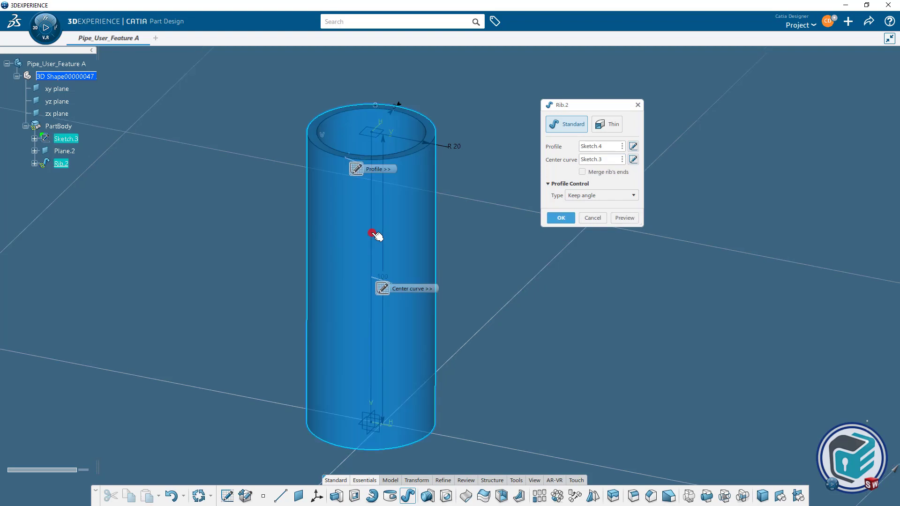
click(561, 218)
middle_drag(505, 267, 566, 262)
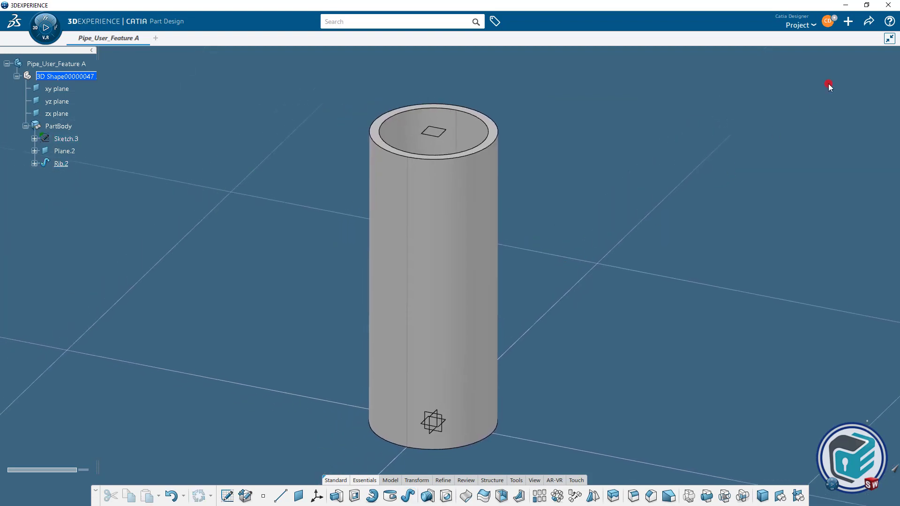
click(866, 25)
click(837, 38)
Step: Start a vertically oriented design table based on the current parameter values
click(517, 480)
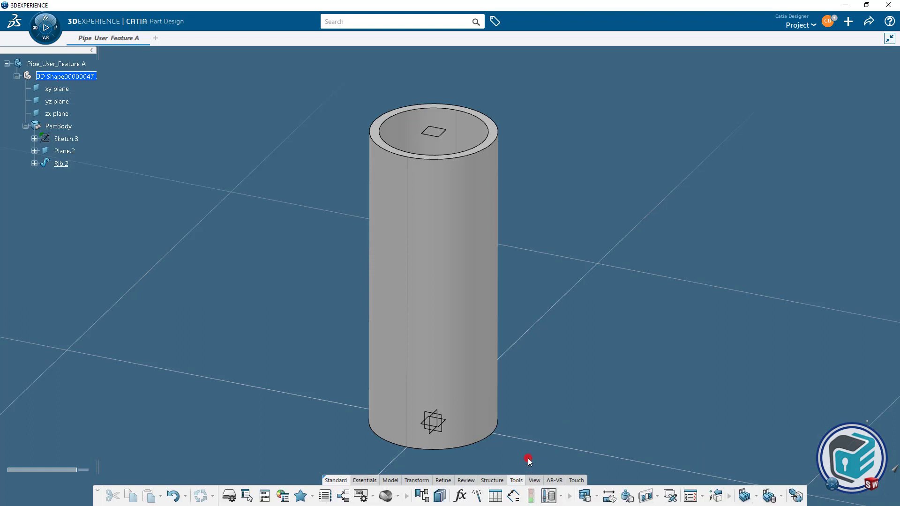
click(494, 496)
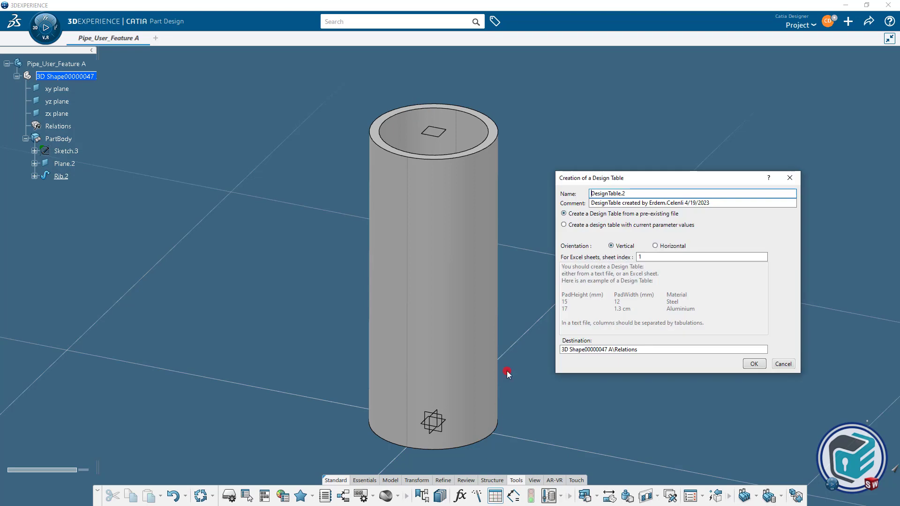
click(591, 225)
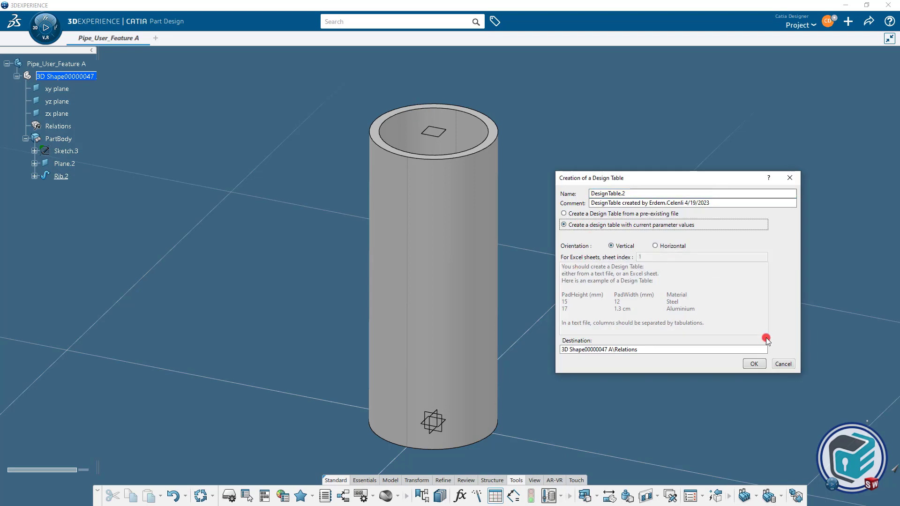
click(754, 364)
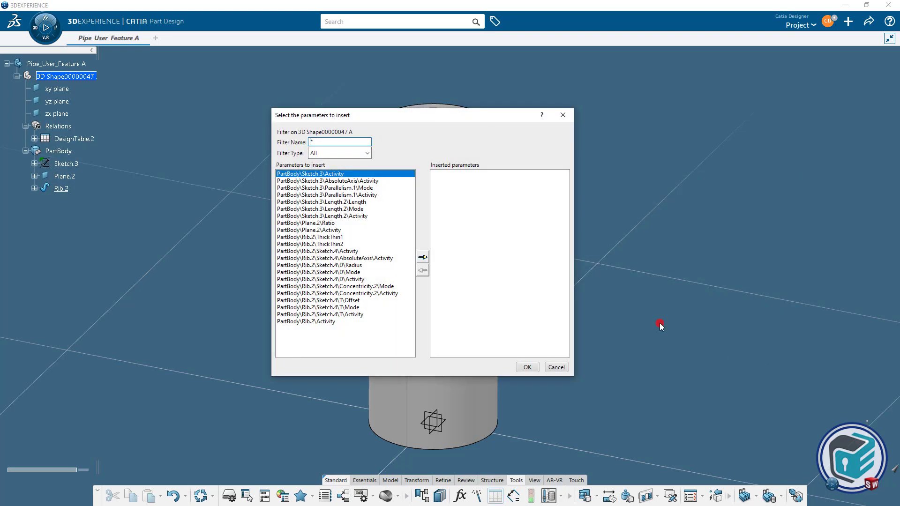
Step: Filter the parameters by Length and insert the ring sketch's D Radius and T Offset into the design table
click(367, 153)
click(334, 230)
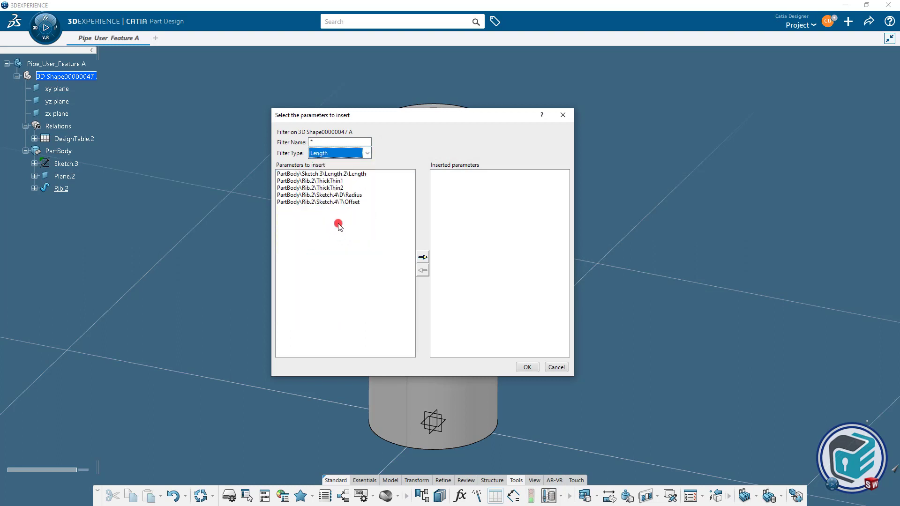
click(349, 195)
click(422, 257)
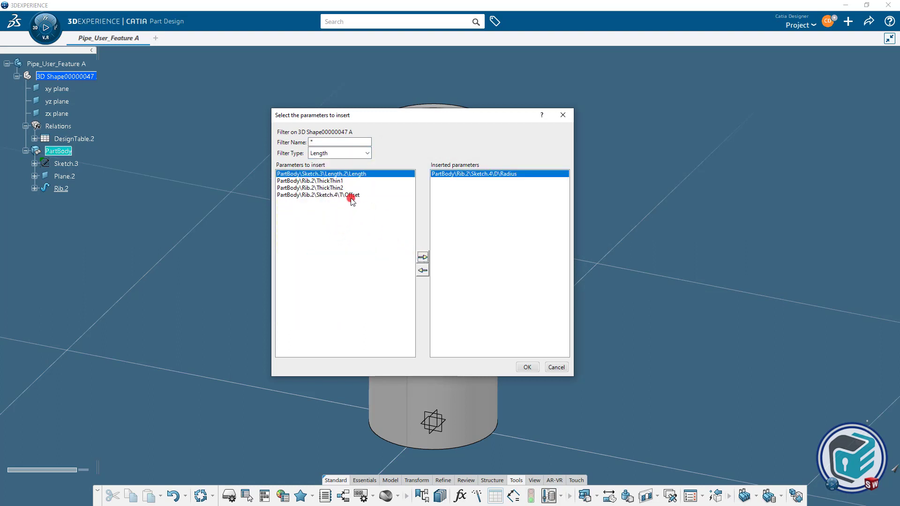
click(366, 205)
click(423, 258)
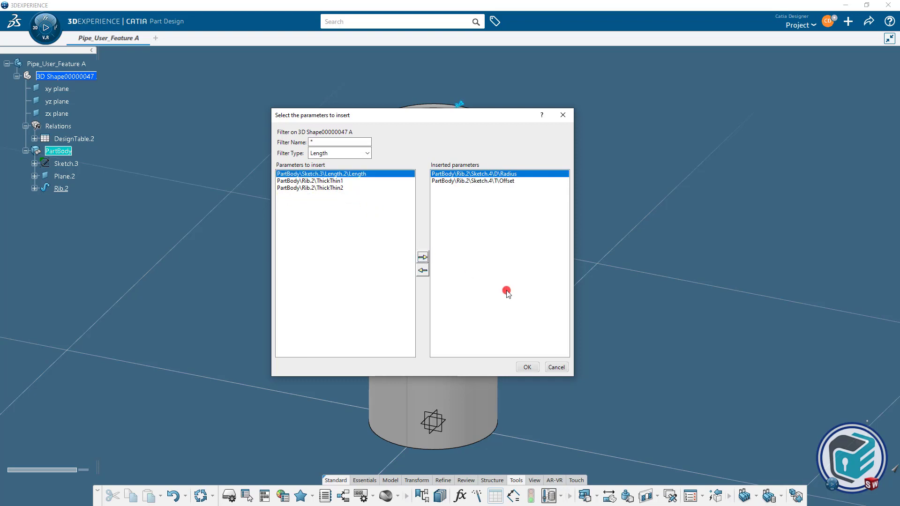
click(527, 367)
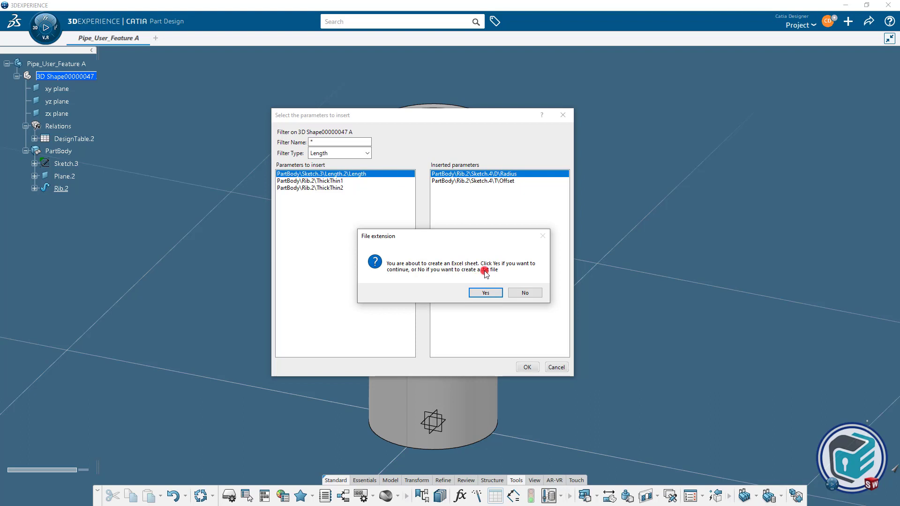
Step: Create the design table as an Excel sheet and title its engineering document Pipe
click(487, 292)
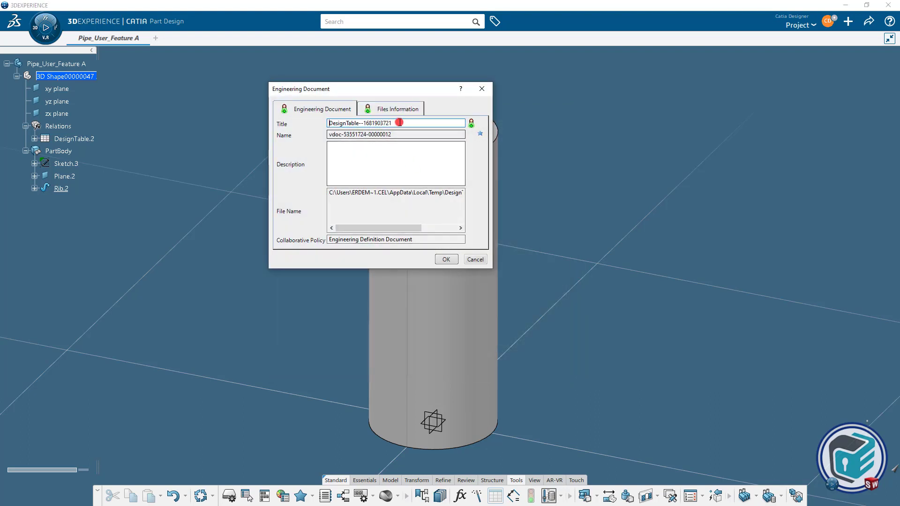
drag(400, 123, 296, 130)
text(P)
key(Caps_Lock)
text(ipe)
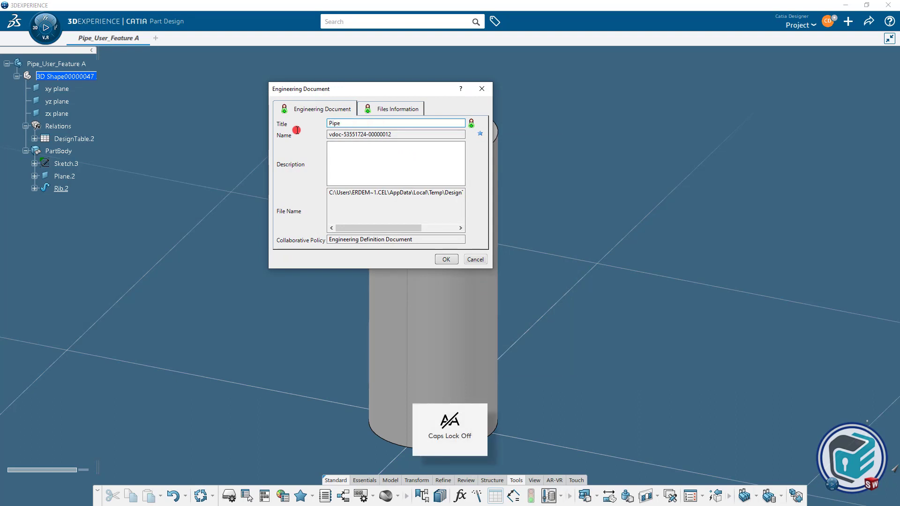
click(446, 259)
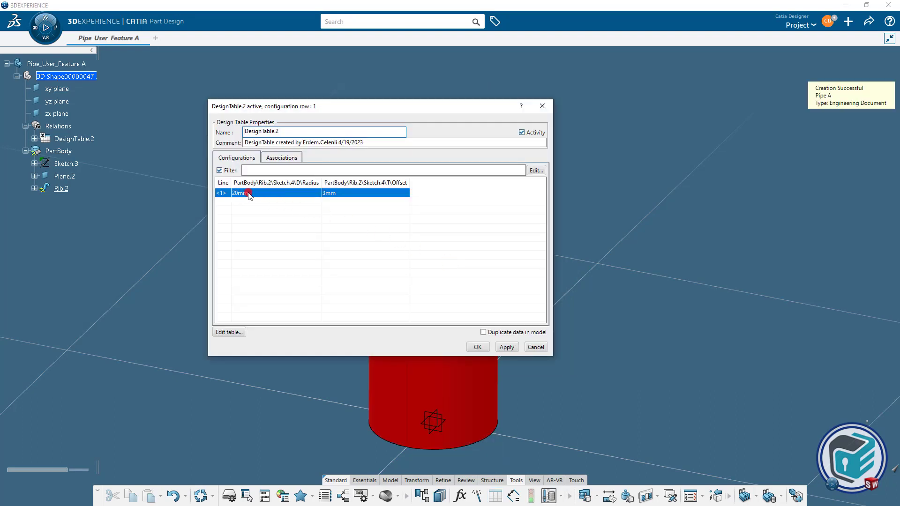
Step: Open the design table in Excel and insert a new first column with the heading Size
click(229, 332)
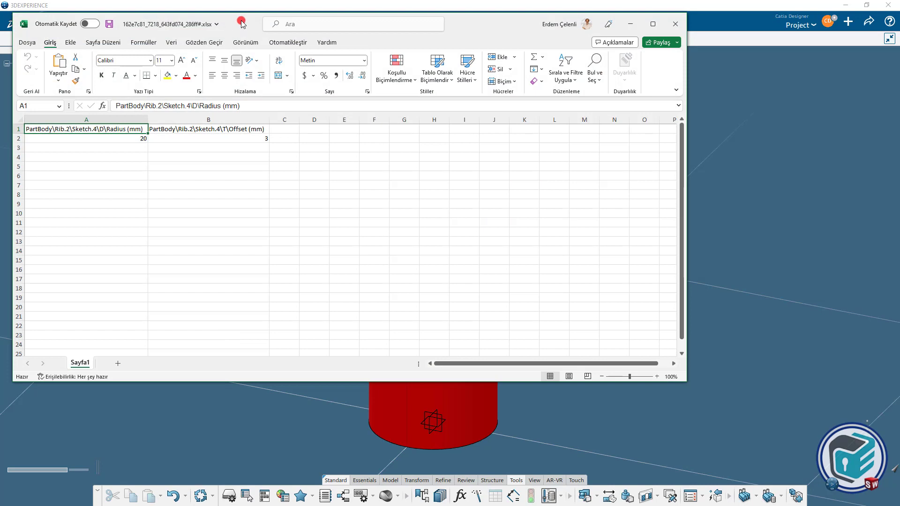
drag(242, 23, 410, 88)
click(244, 183)
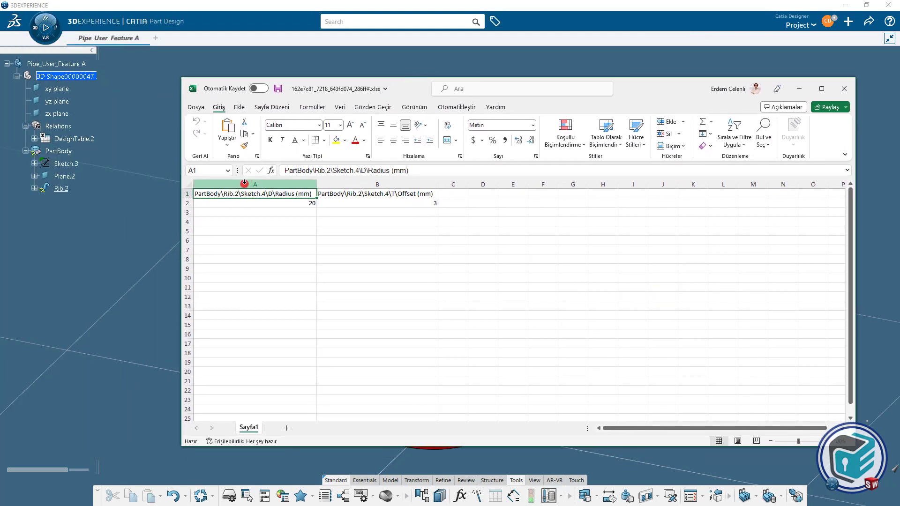
right_click(244, 183)
click(281, 278)
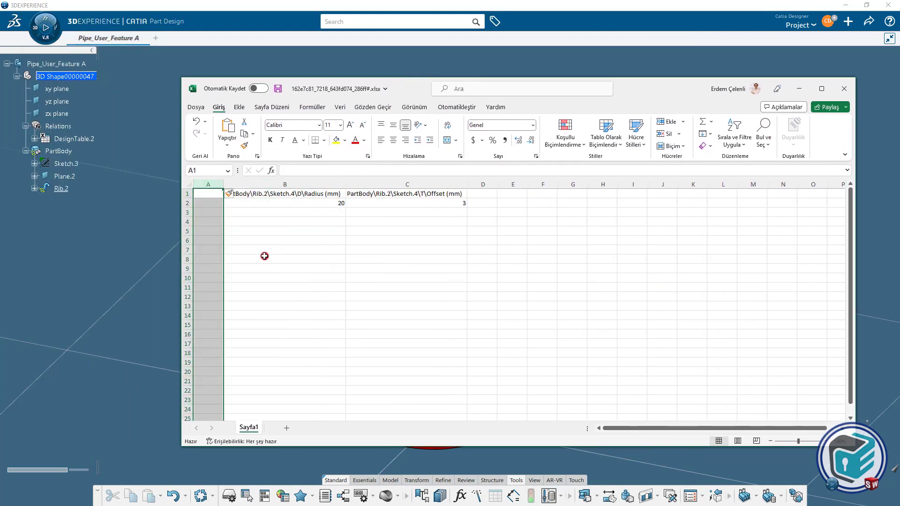
click(209, 193)
key(Caps_Lock)
text(S)
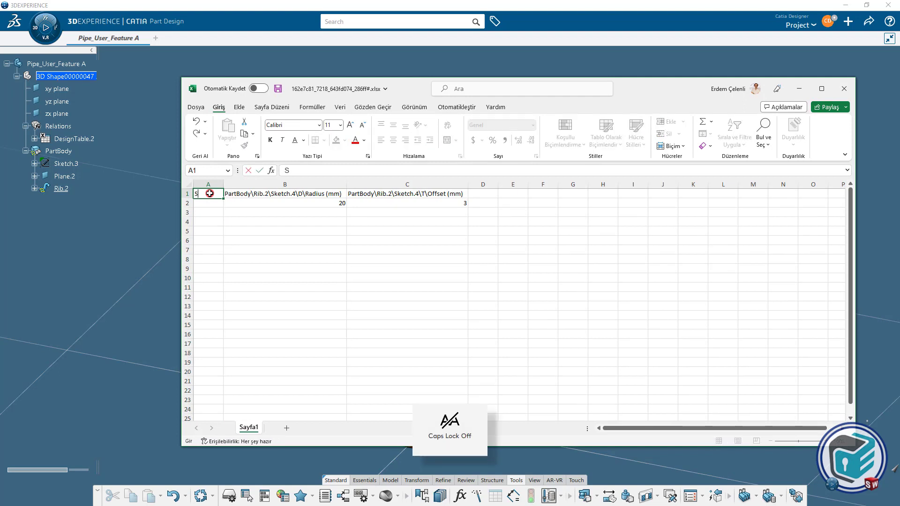
text(ize)
Step: Fill the Size column from A2 to A6 with 20x3, 40x4, 60x5, 90x7 and 100x10
click(208, 203)
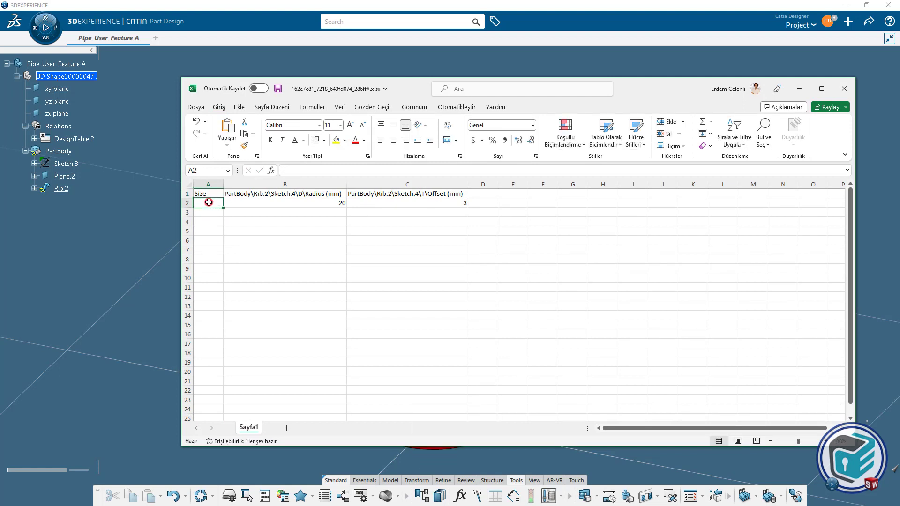
text(20x3)
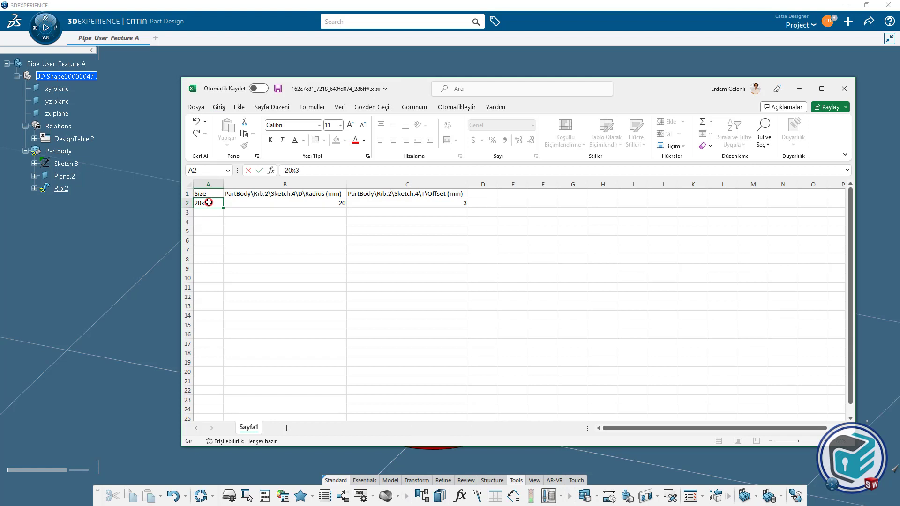
key(Return)
text(40x4)
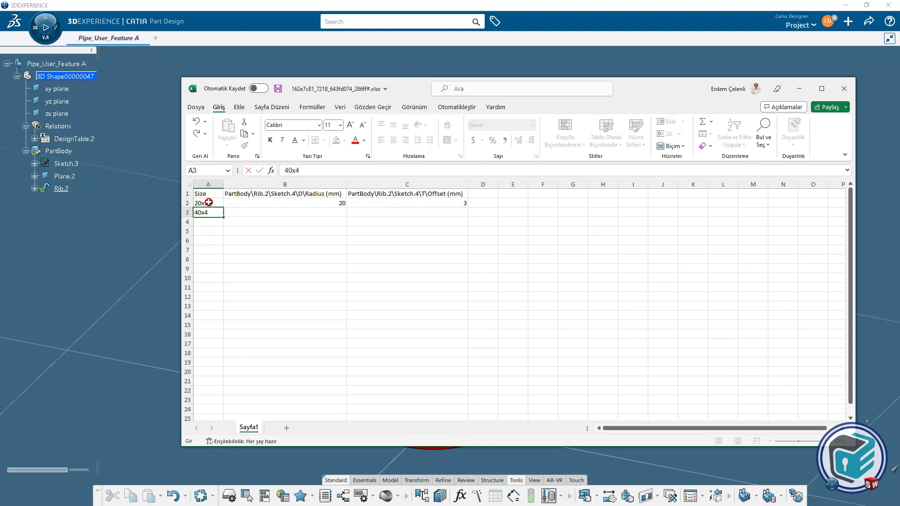
key(Return)
text(60x5)
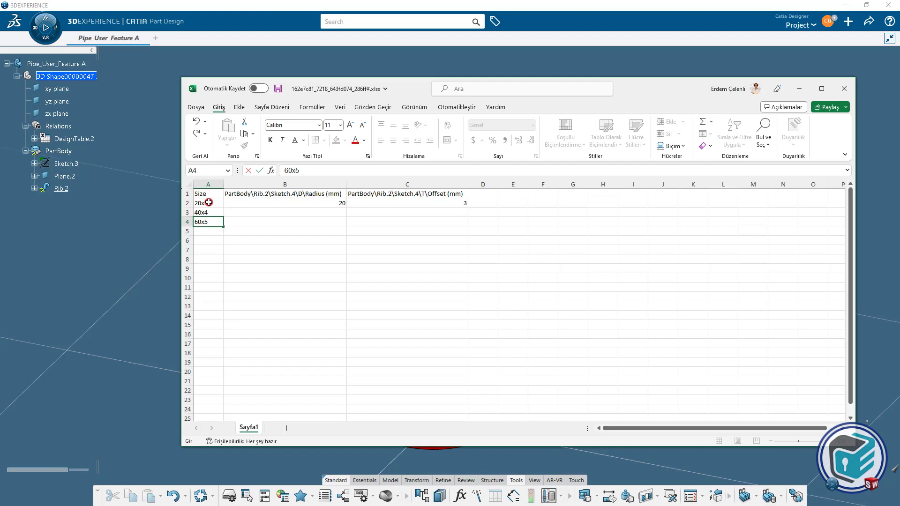
key(Return)
text(90x7)
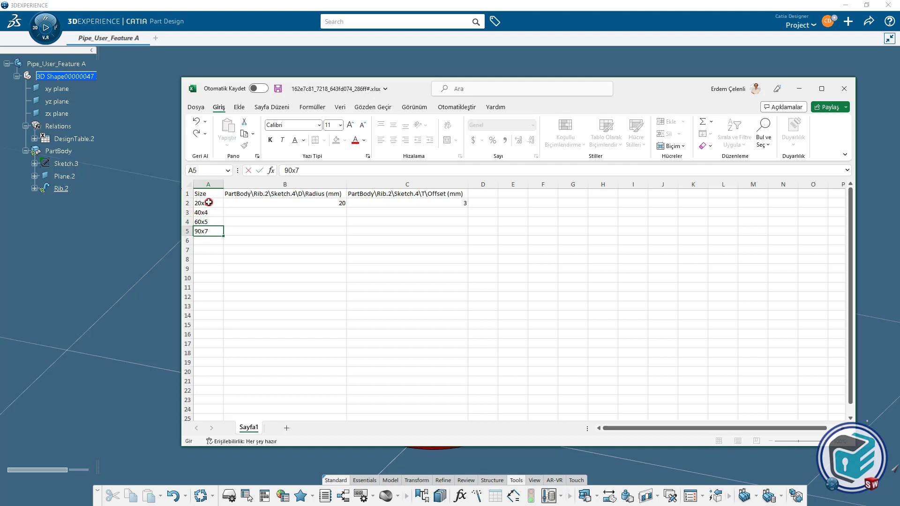
key(Return)
text(100x10)
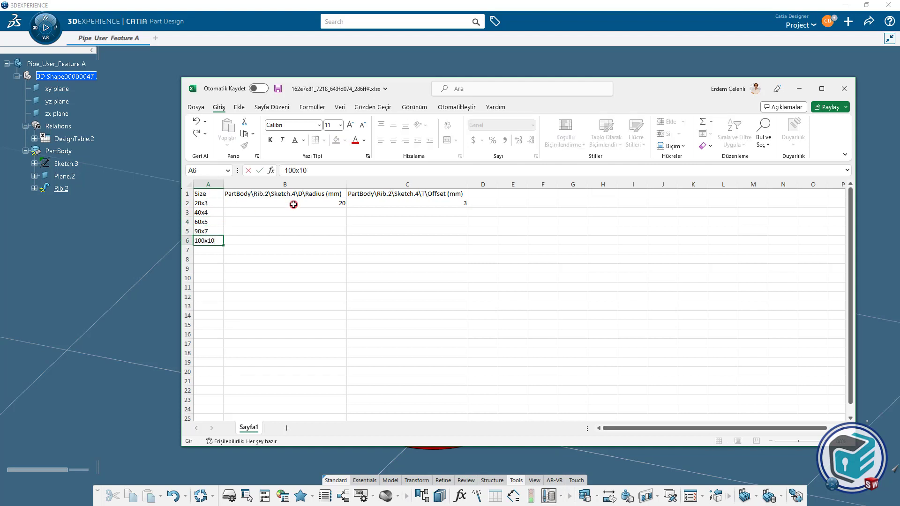
Step: Fill the Radius column with 20mm, 40mm, 60mm, 90mm and 100mm, accepting the suggested fill for the last three rows
click(294, 205)
click(302, 170)
click(314, 211)
text(40mm)
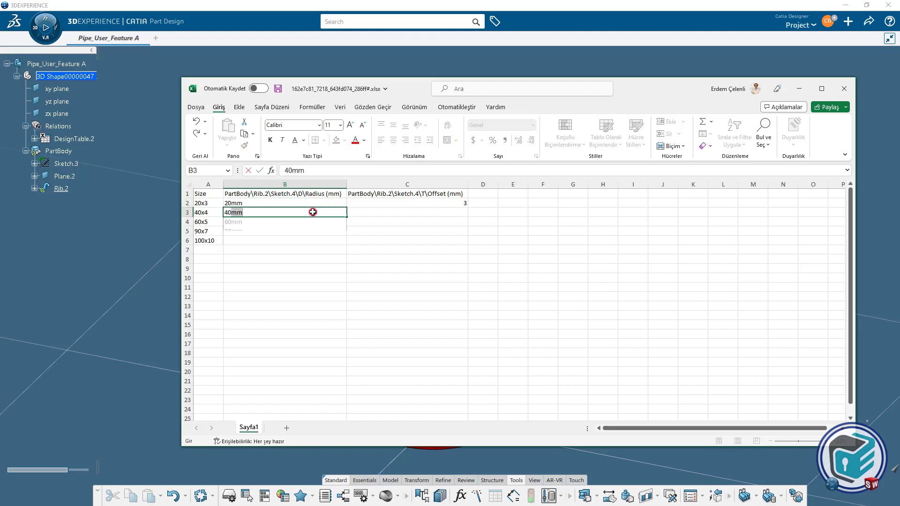
key(Return)
click(335, 242)
Step: Fill the Offset column with 3mm, 4mm, 5mm, 7mm and 10mm, accepting the suggested fill for the last three rows
click(410, 201)
click(305, 170)
text(mm)
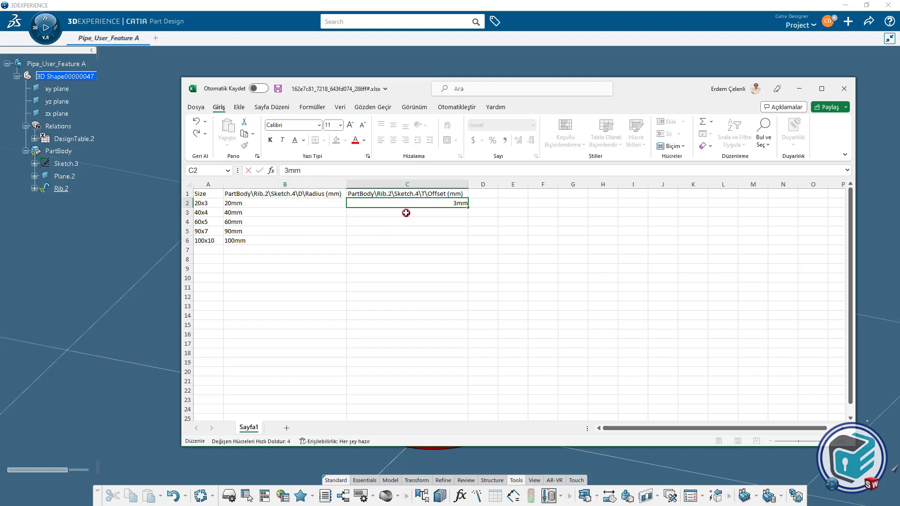
click(406, 212)
text(4mm)
key(Return)
click(386, 263)
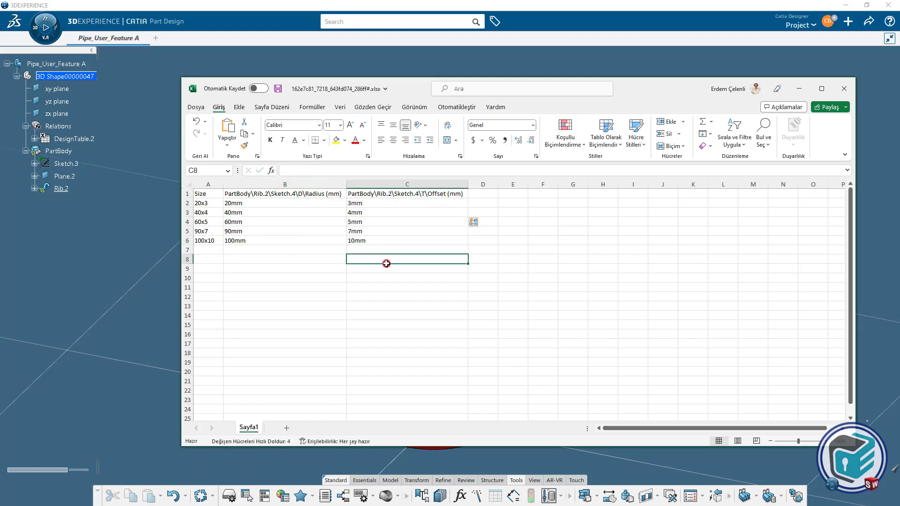
Step: Save and close the workbook, return to CATIA, and dismiss the design table synchronization report
click(277, 89)
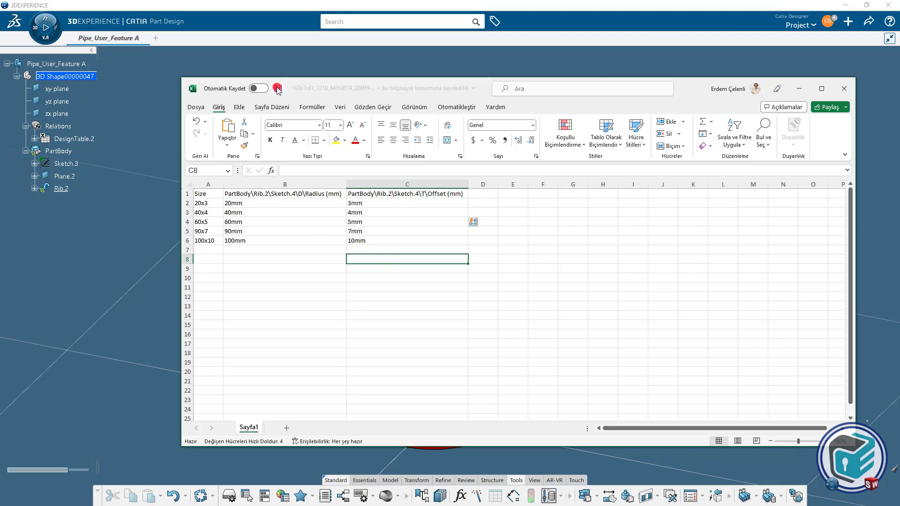
click(844, 91)
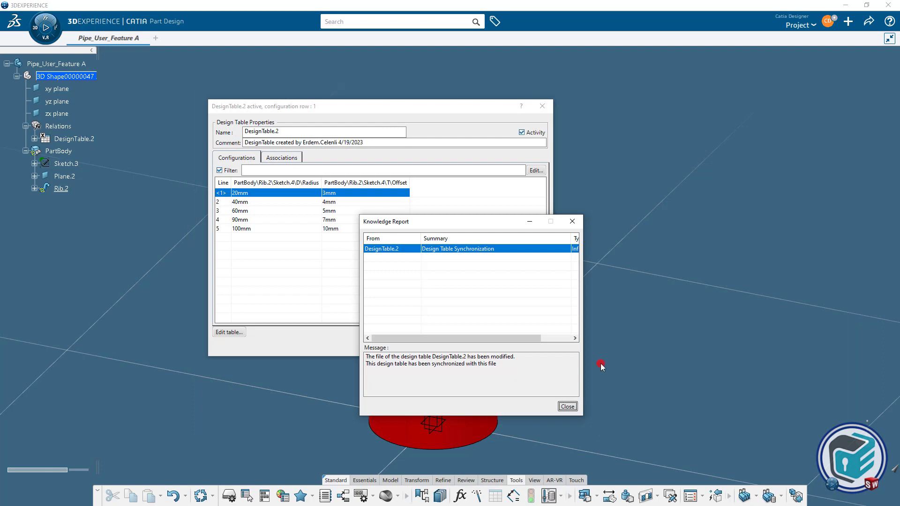
click(567, 406)
Step: Create a string parameter from the design table's unassociated Size column
click(282, 158)
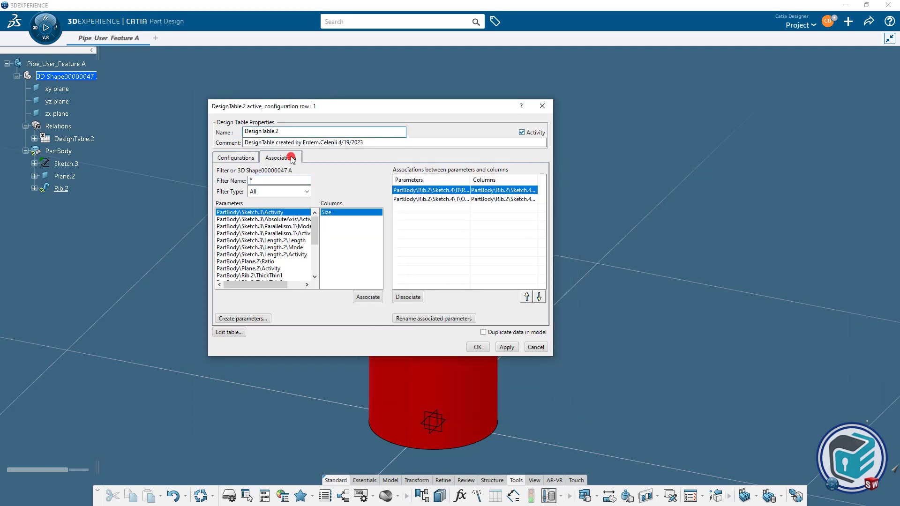
click(242, 319)
click(547, 249)
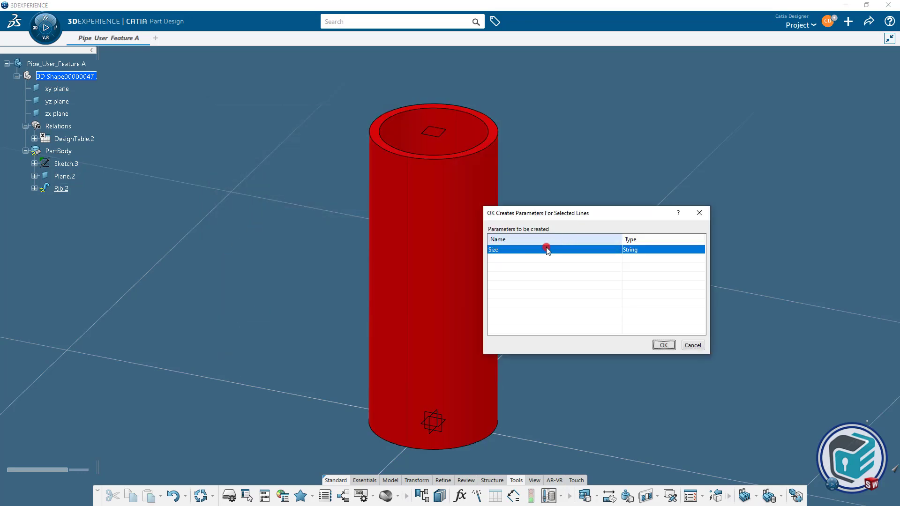
click(663, 345)
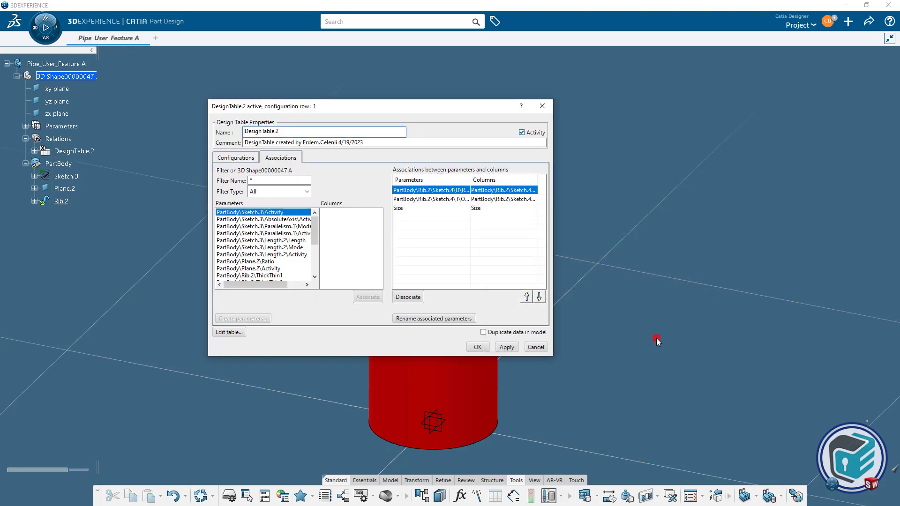
Step: Move the Size association to the first row of the design table's associations list
click(499, 215)
click(527, 296)
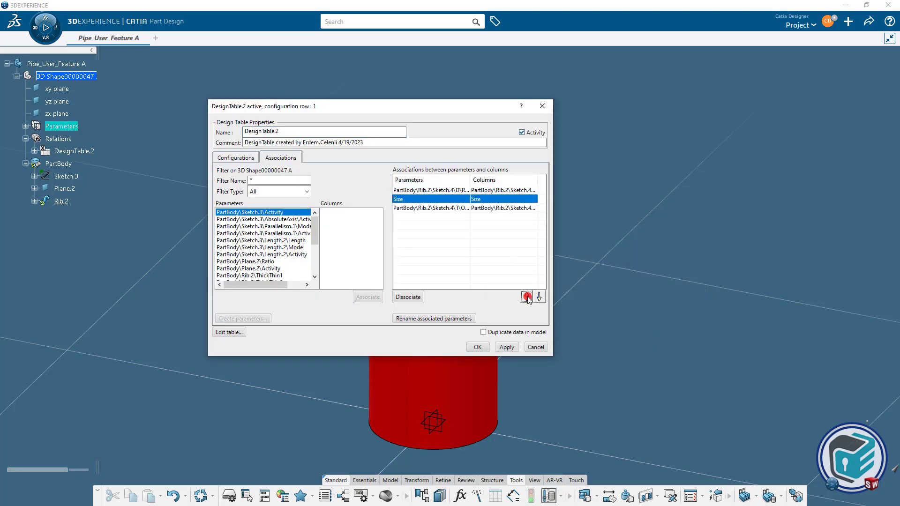
click(526, 296)
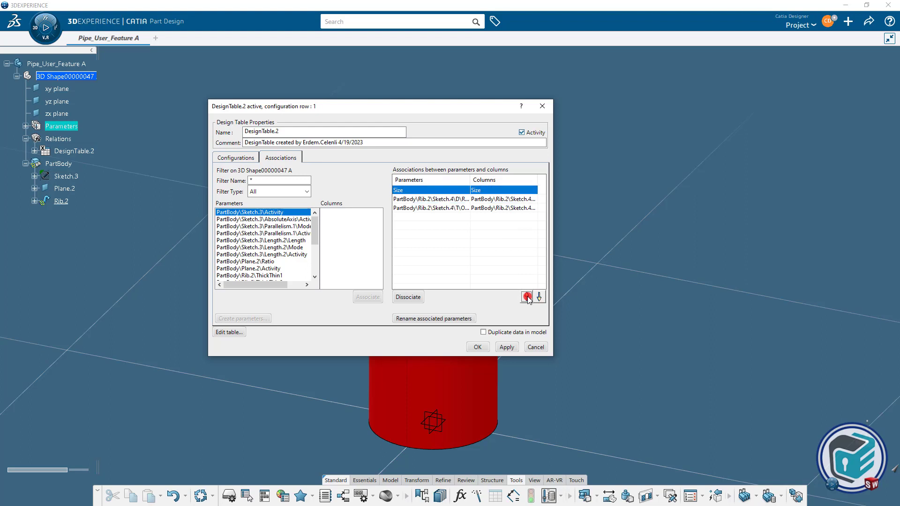
Step: Widen the Size column in the design table's configurations, apply the 20x3 configuration and close the table
click(242, 158)
drag(254, 188, 265, 188)
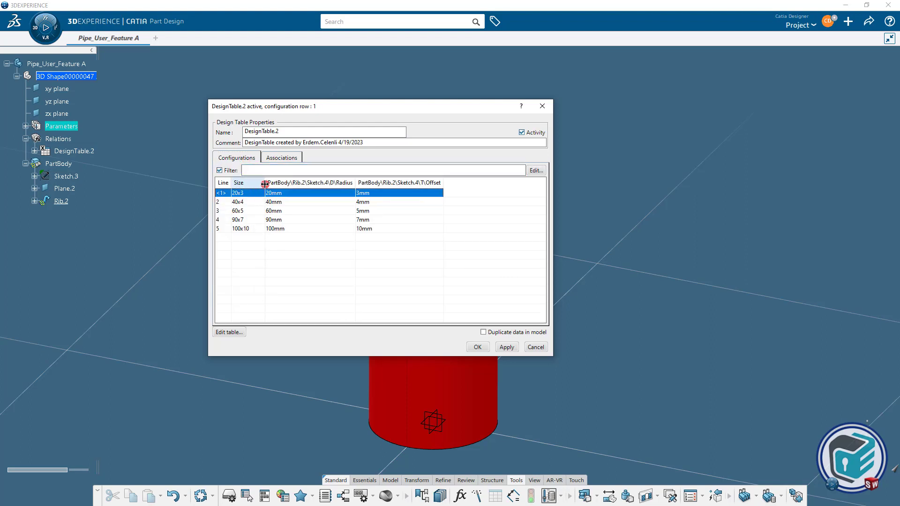
click(505, 346)
click(477, 347)
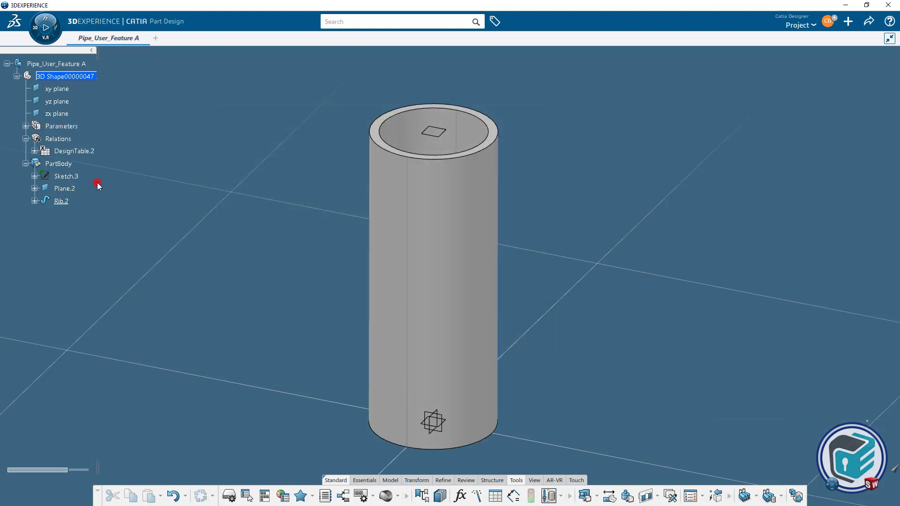
Step: Test the Size parameter by applying the 40x4, 60x5 and 90x7 design table configurations in turn
click(25, 126)
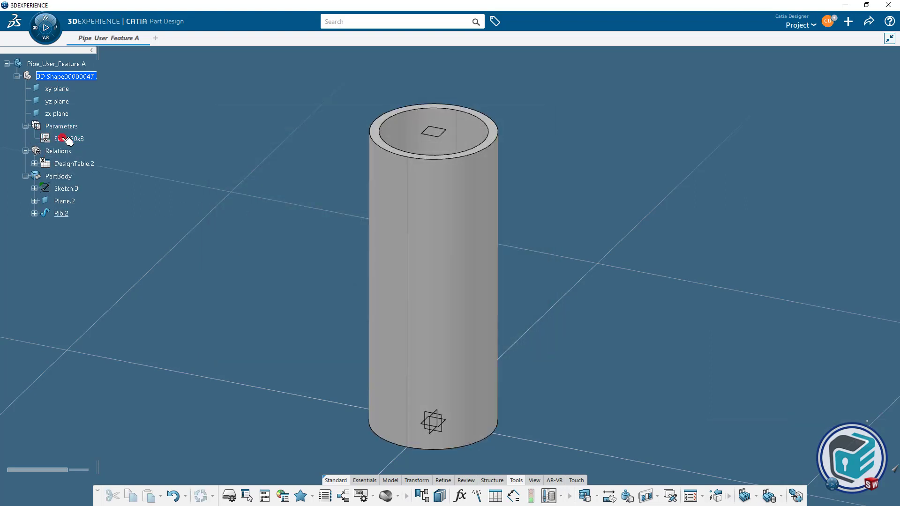
double_click(65, 139)
click(293, 205)
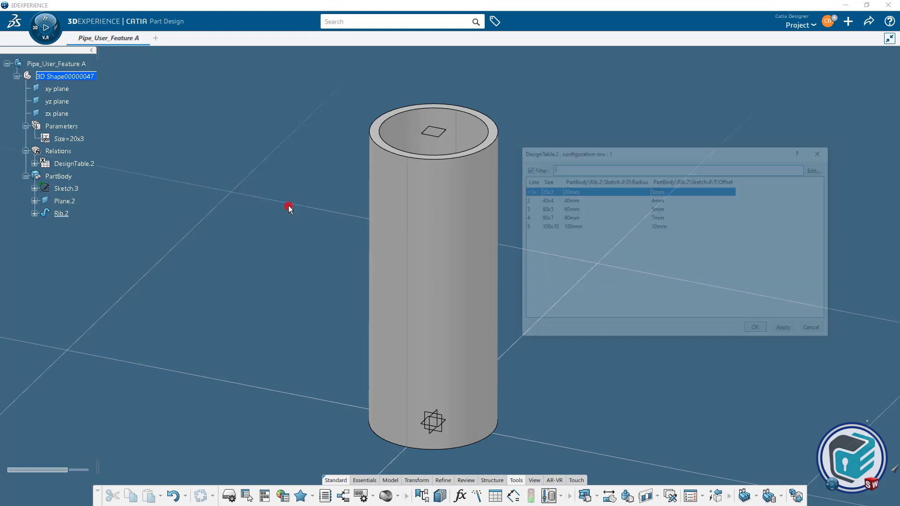
click(547, 201)
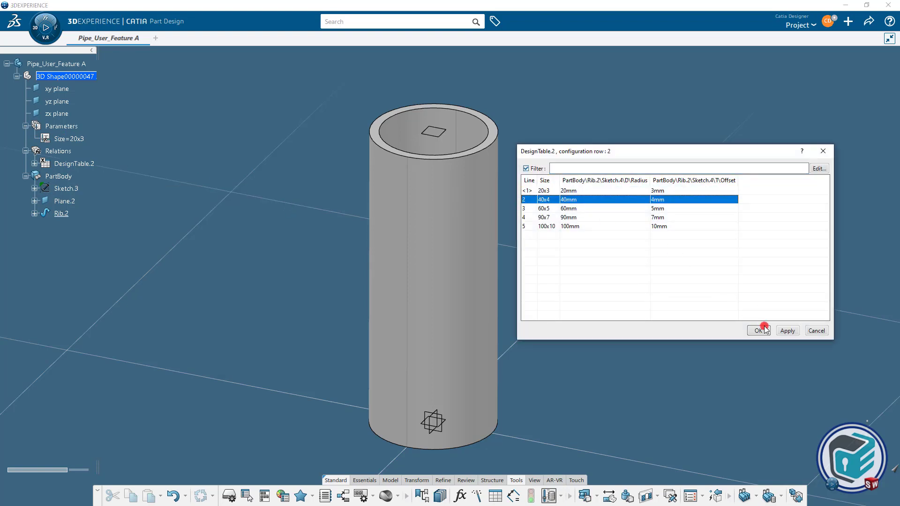
click(788, 330)
click(576, 212)
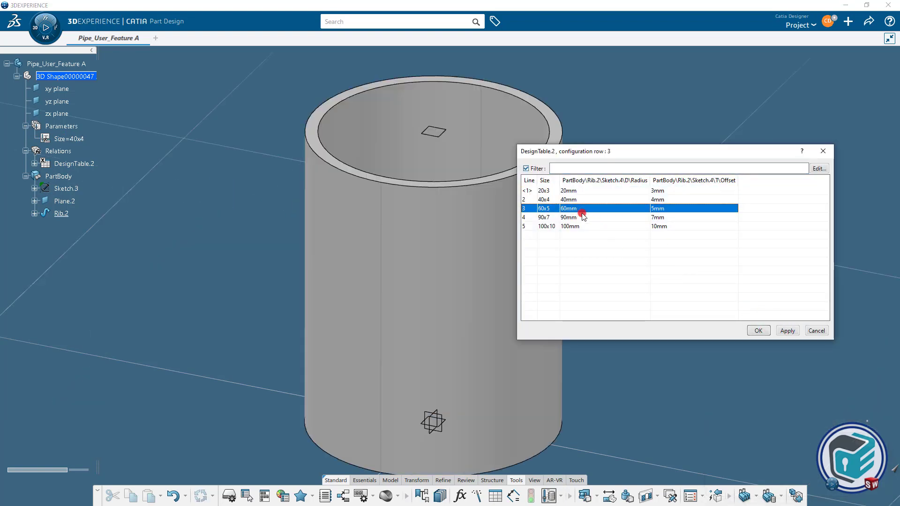
click(787, 330)
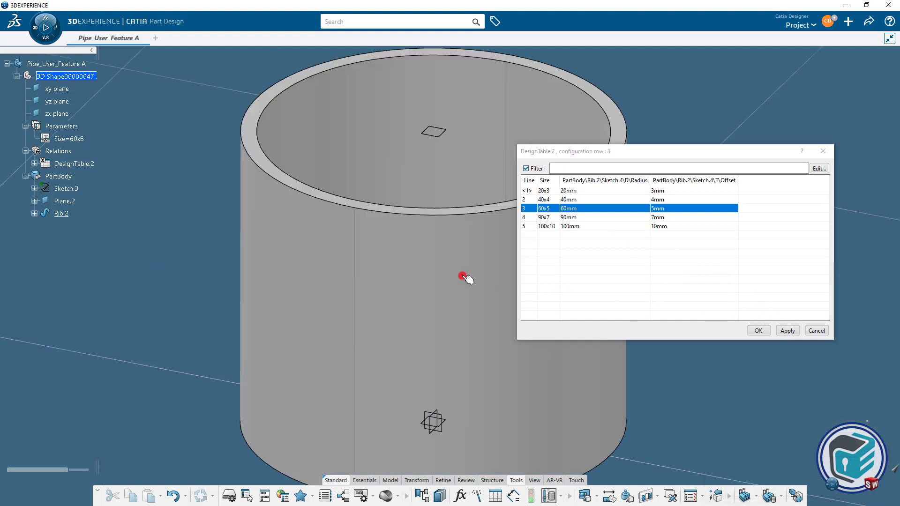
click(545, 217)
click(787, 330)
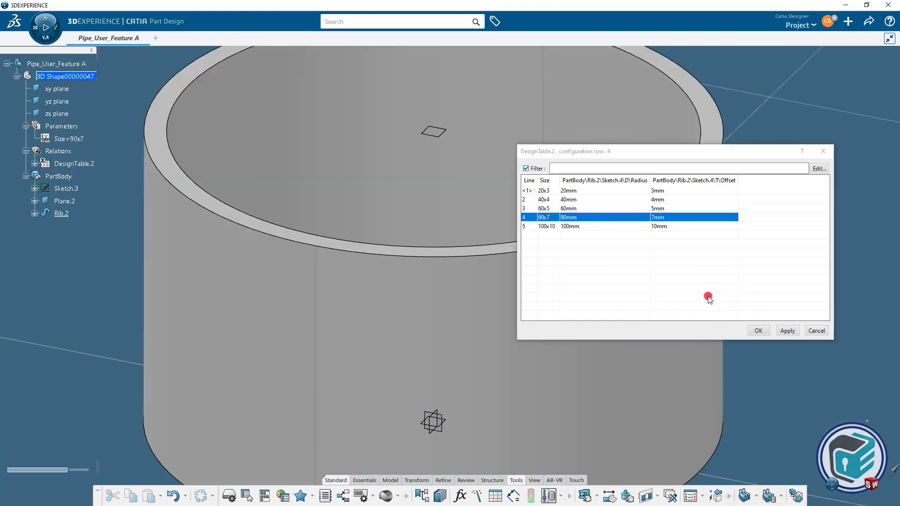
Step: Set the Size parameter back to the 20x3 configuration and finish editing it
click(546, 191)
click(784, 334)
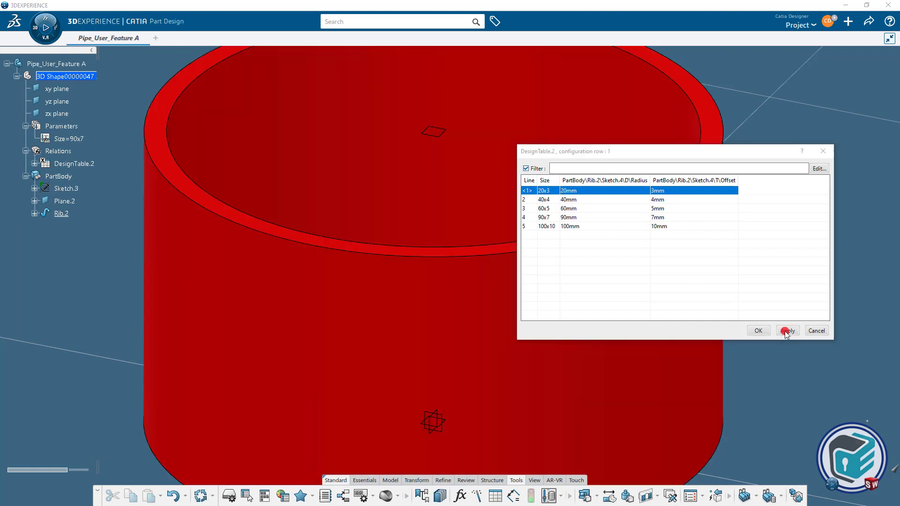
click(758, 330)
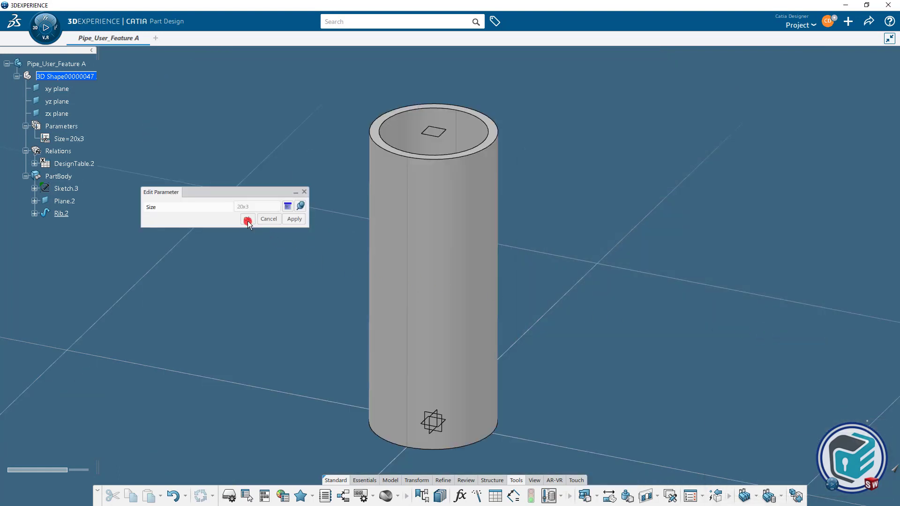
click(247, 220)
Step: Save the pipe part with its design table
middle_drag(392, 258, 310, 255)
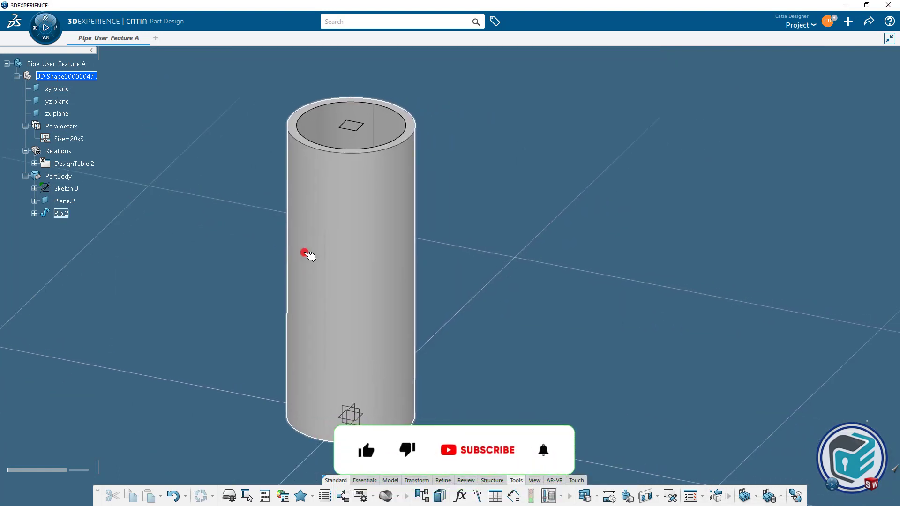
click(868, 22)
click(846, 40)
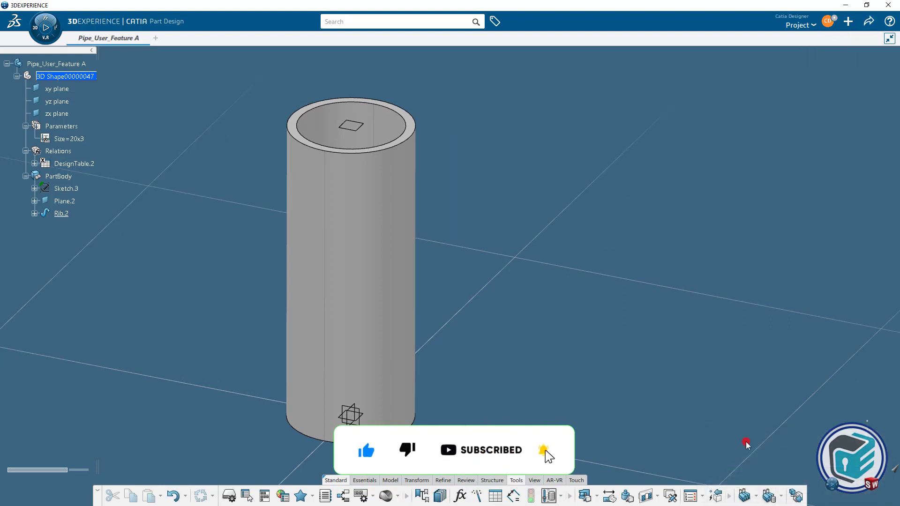
Step: Define a user feature containing the Size parameter, DesignTable.2, Rib.2 and Plane.2 as its components
click(755, 496)
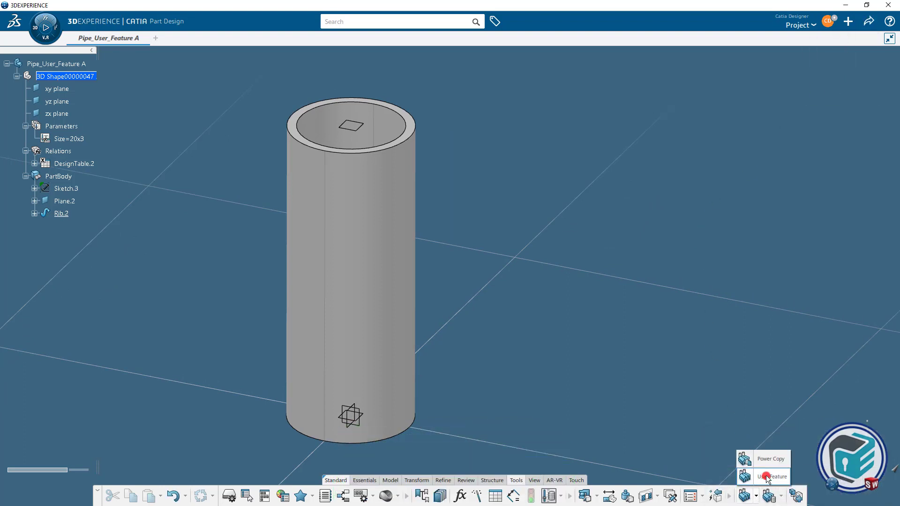
click(766, 477)
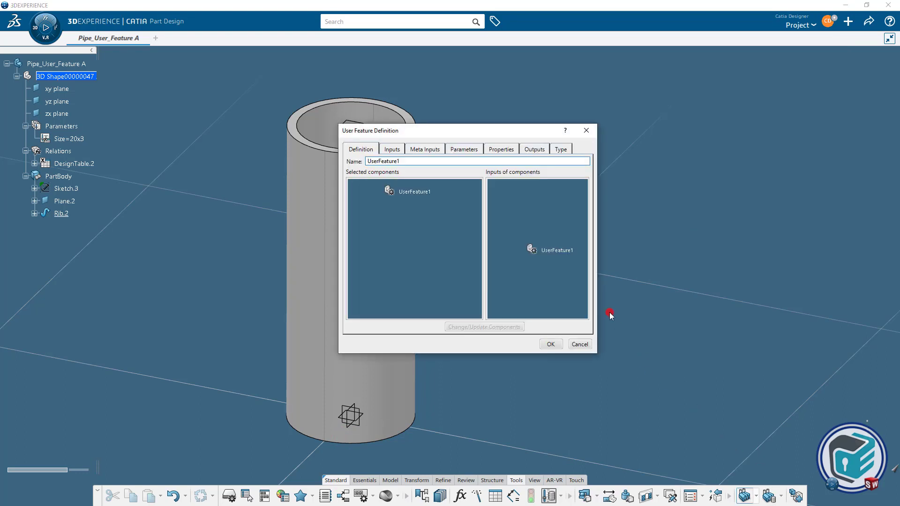
drag(599, 355, 674, 405)
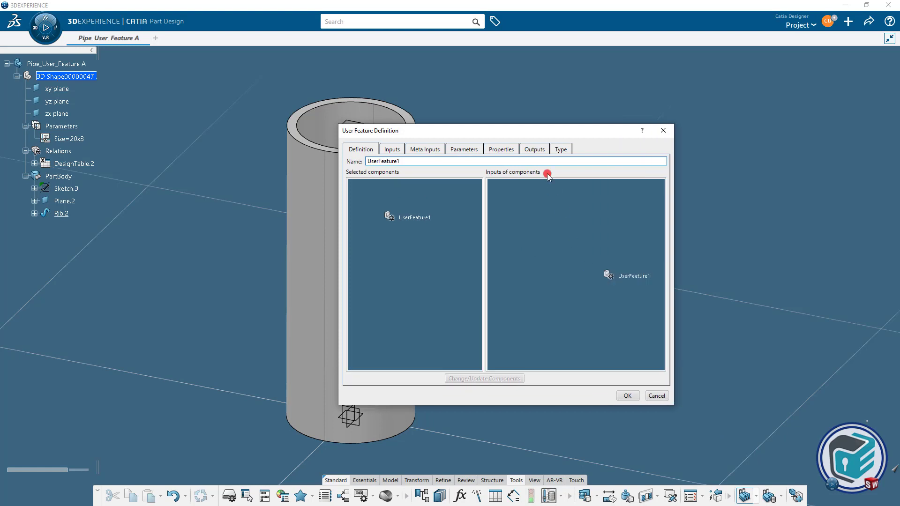
drag(535, 132, 635, 122)
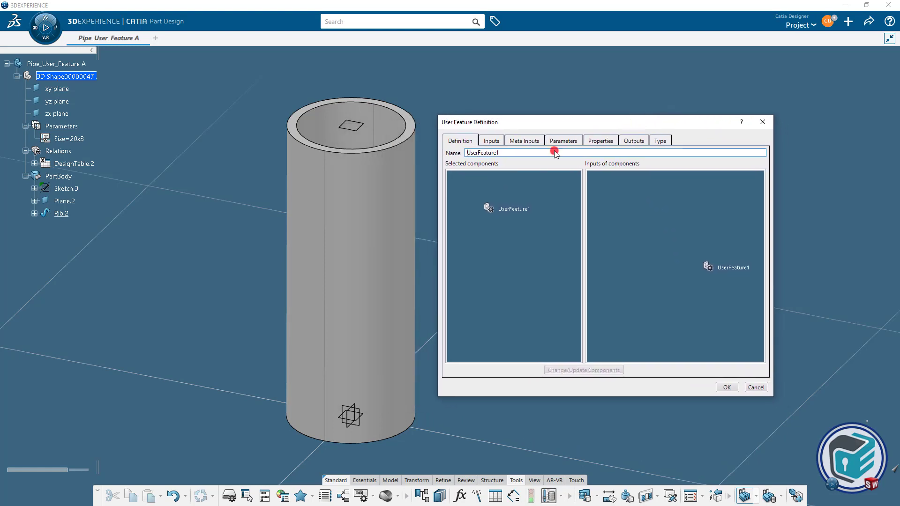
click(71, 138)
click(74, 163)
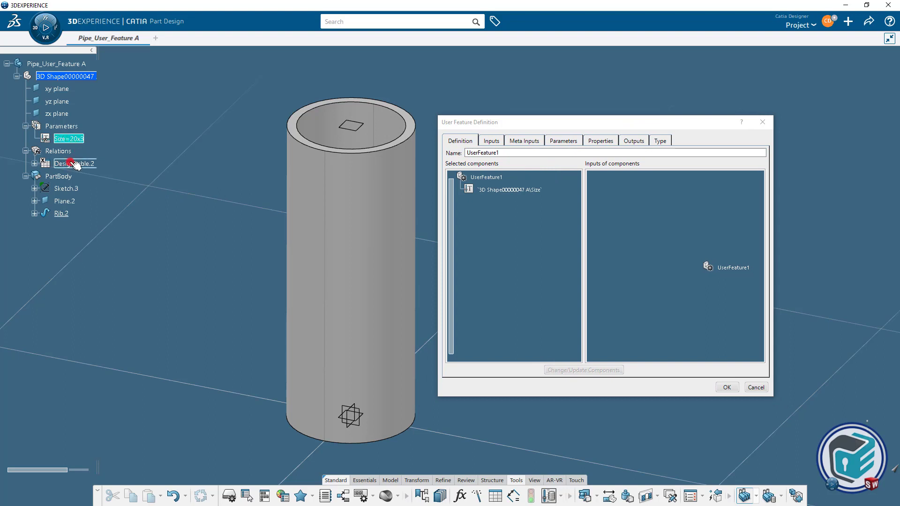
click(61, 214)
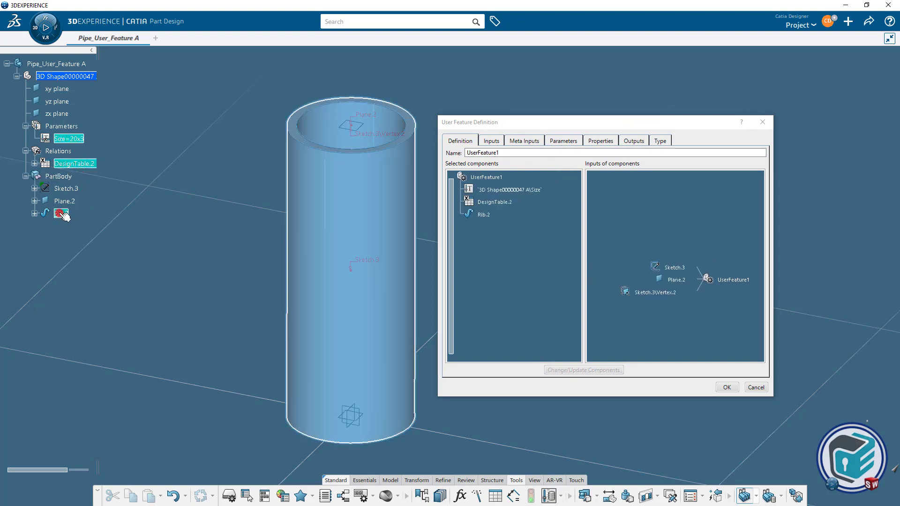
click(66, 204)
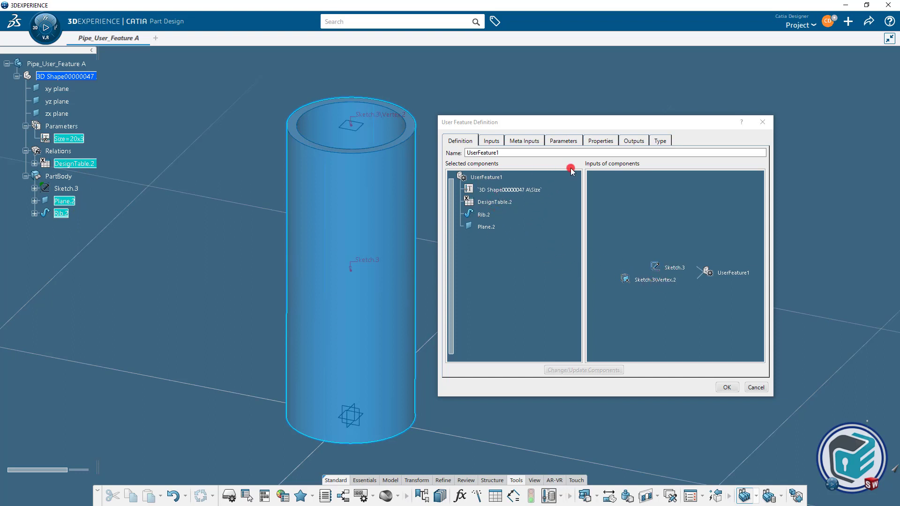
Step: Publish the Size parameter of the user feature under the name Size and confirm the definition
click(563, 141)
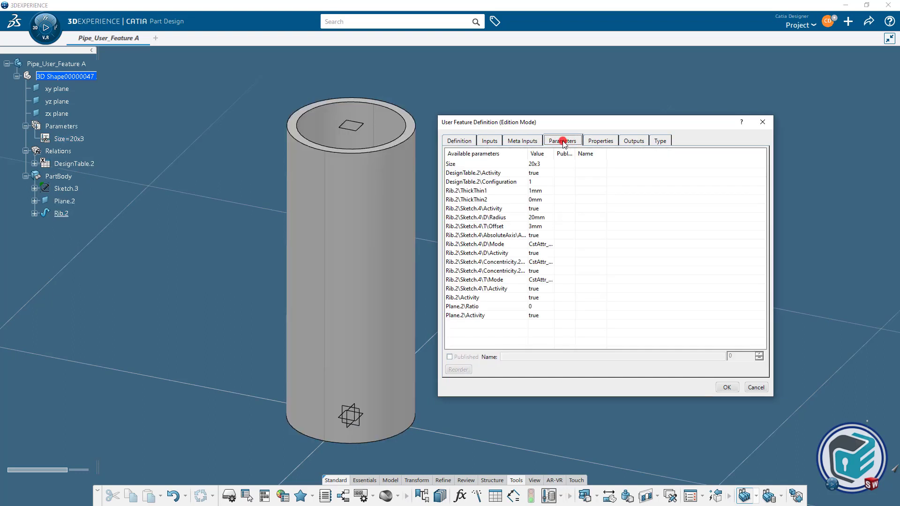
click(542, 164)
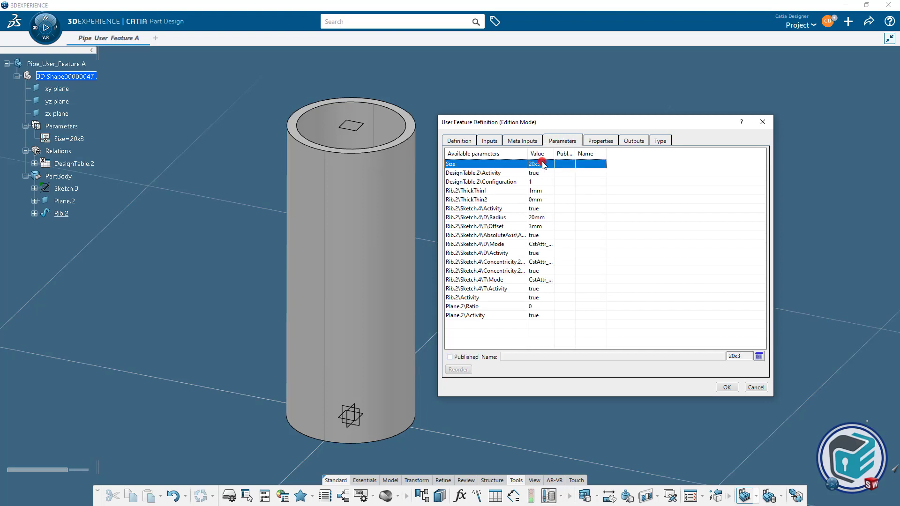
click(468, 357)
double_click(528, 359)
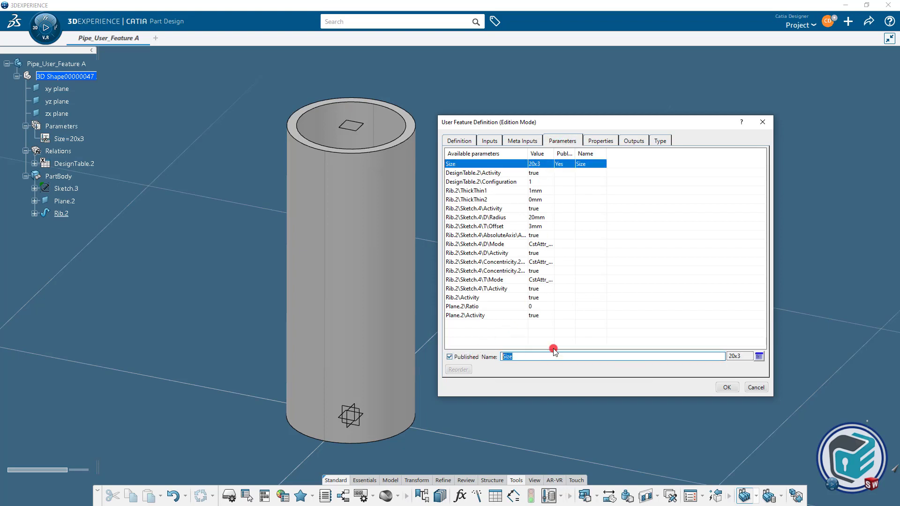
click(727, 388)
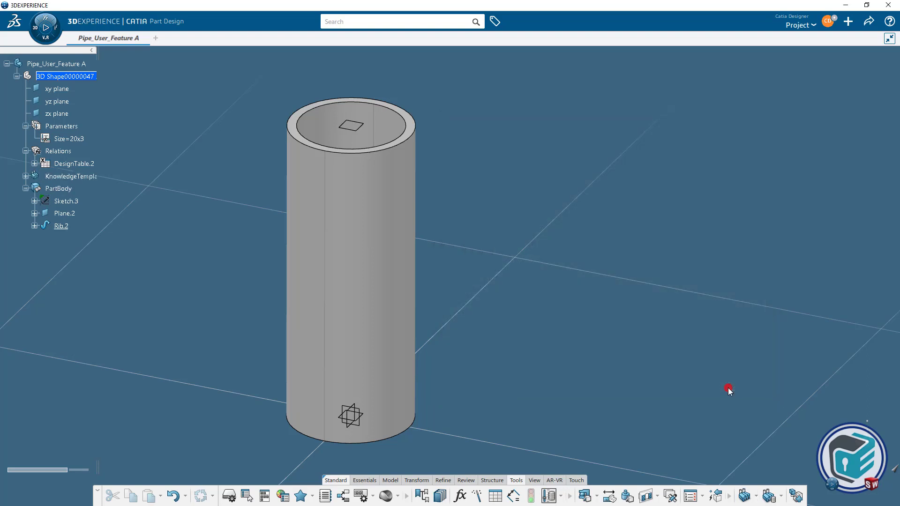
Step: Expand the knowledge templates node to show the user feature, and save the part
click(25, 176)
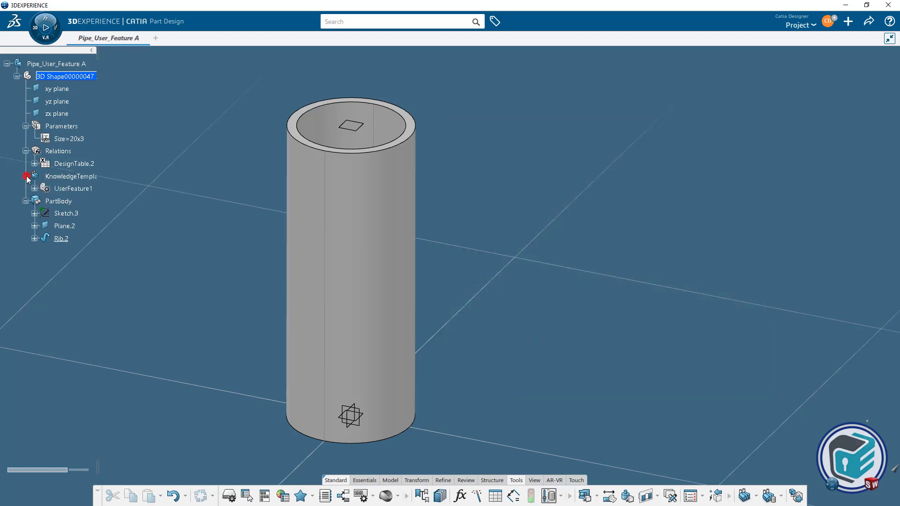
click(867, 25)
click(824, 38)
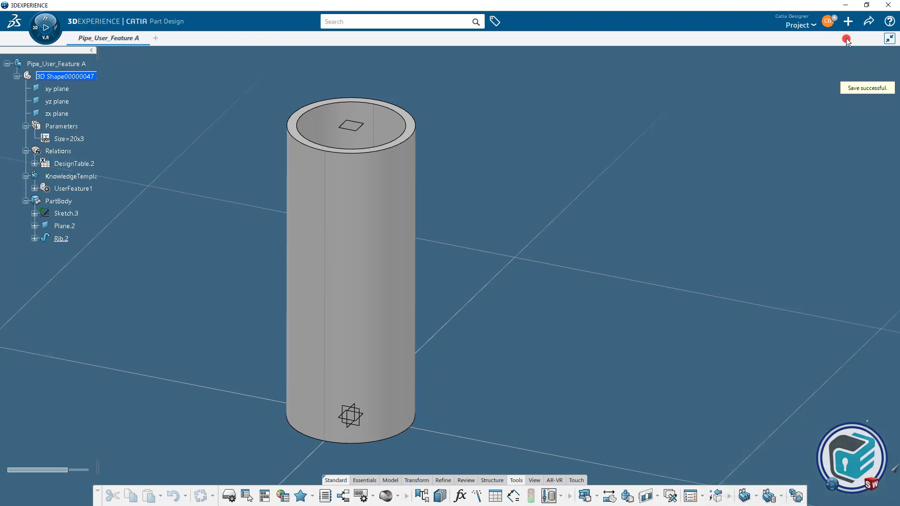
Step: Search the apps for "boo" and switch to the Bookmark Editor
click(45, 27)
click(16, 99)
text(boo)
drag(15, 100, 1, 100)
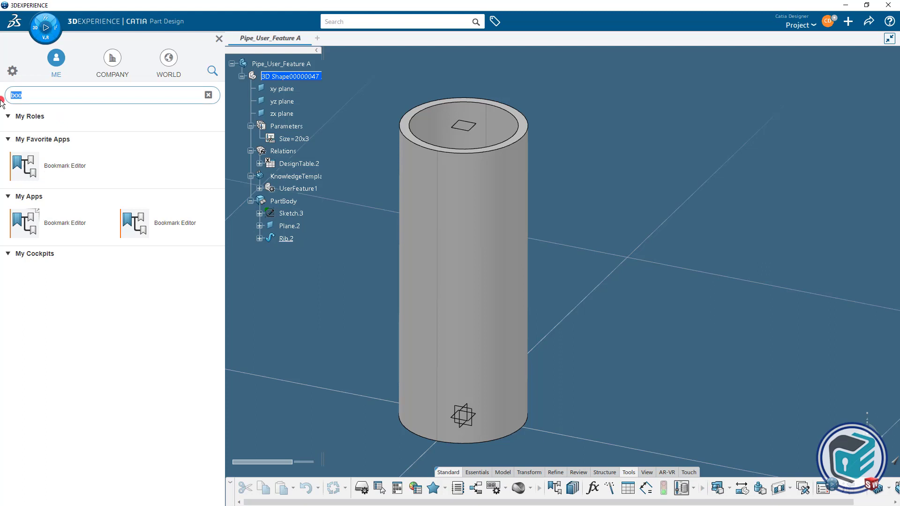
click(59, 169)
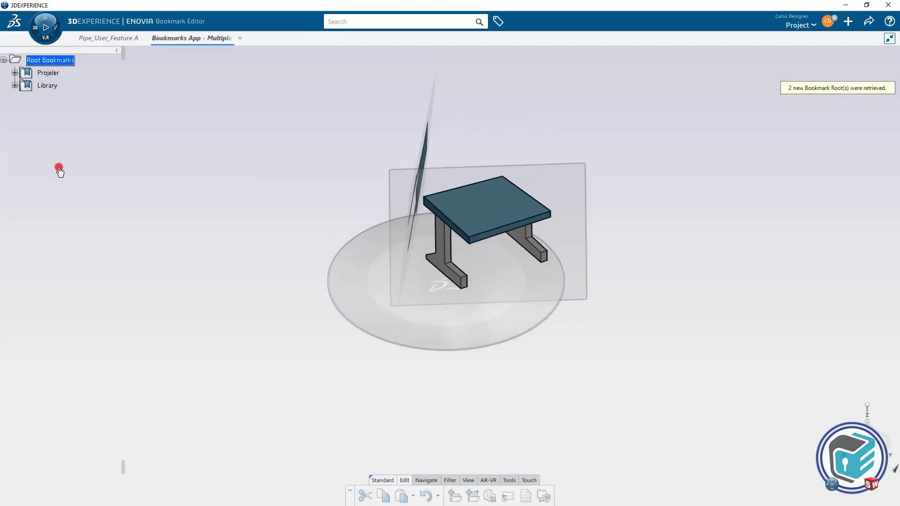
Step: Add the Pipe_User_Feature A part to the User_Features bookmark under Library, and close the part's own tab
click(14, 86)
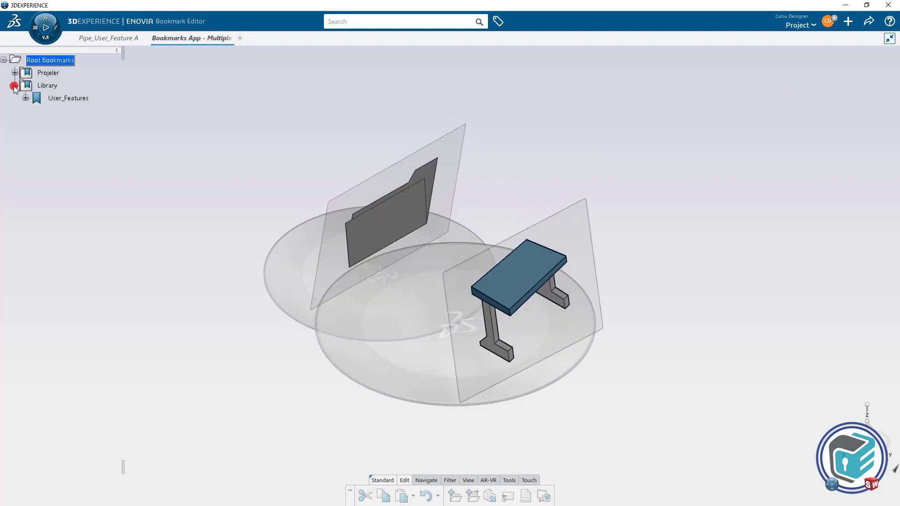
click(63, 99)
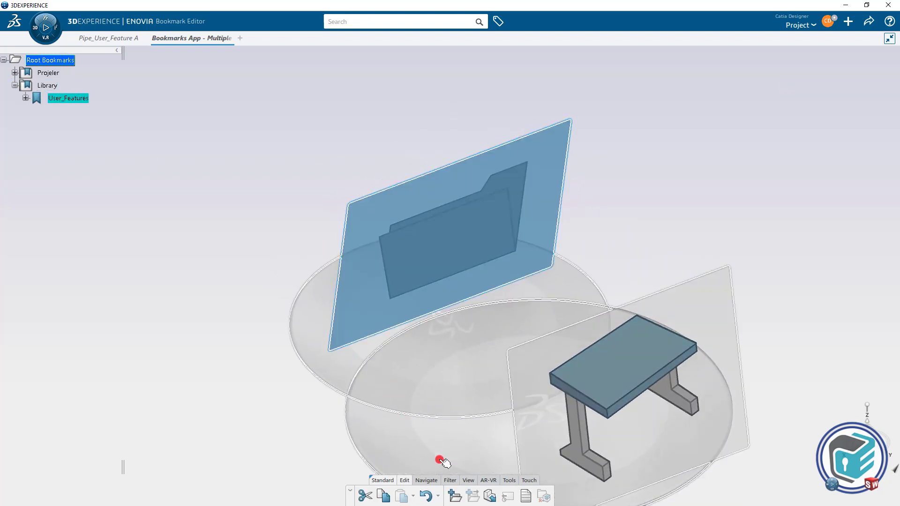
click(489, 496)
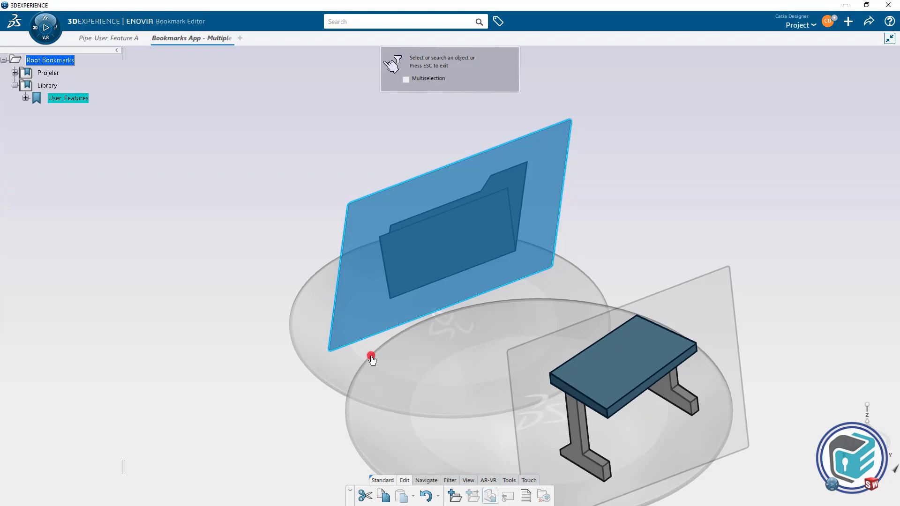
click(121, 39)
click(67, 64)
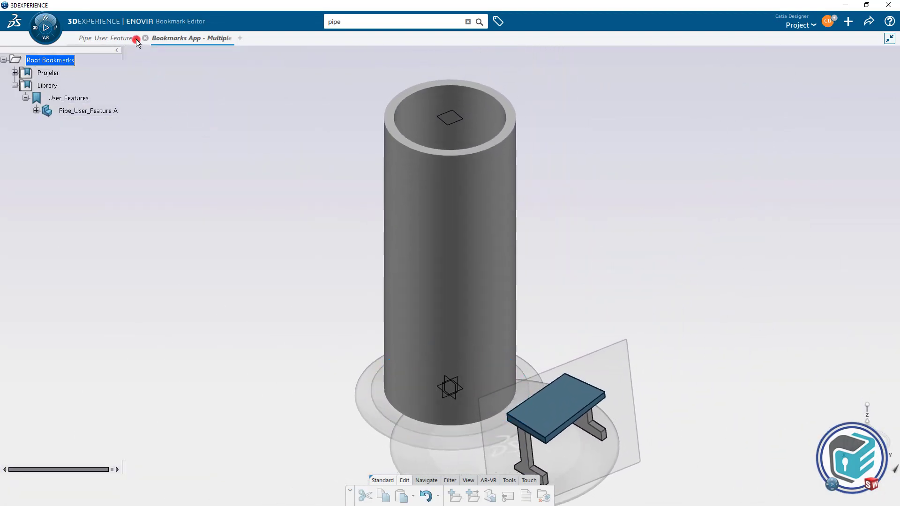
click(117, 37)
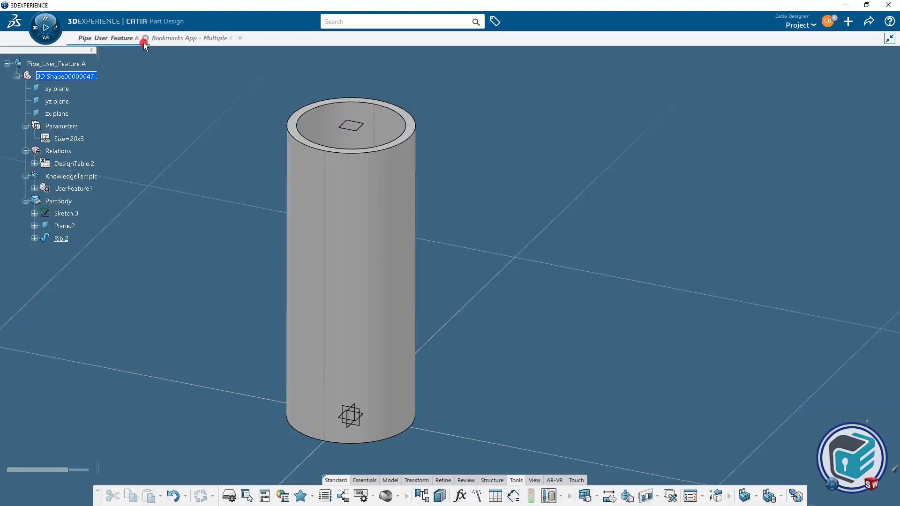
click(145, 38)
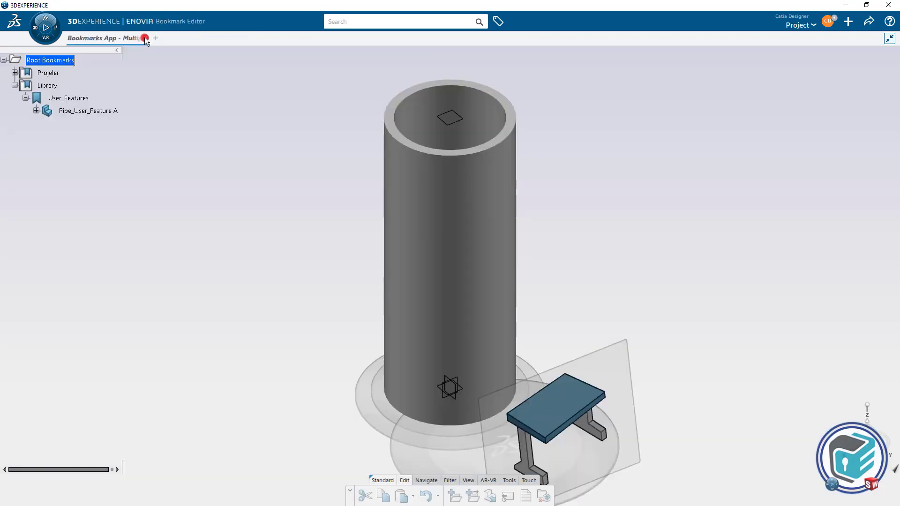
Step: Create a new 3D part titled Test
click(847, 30)
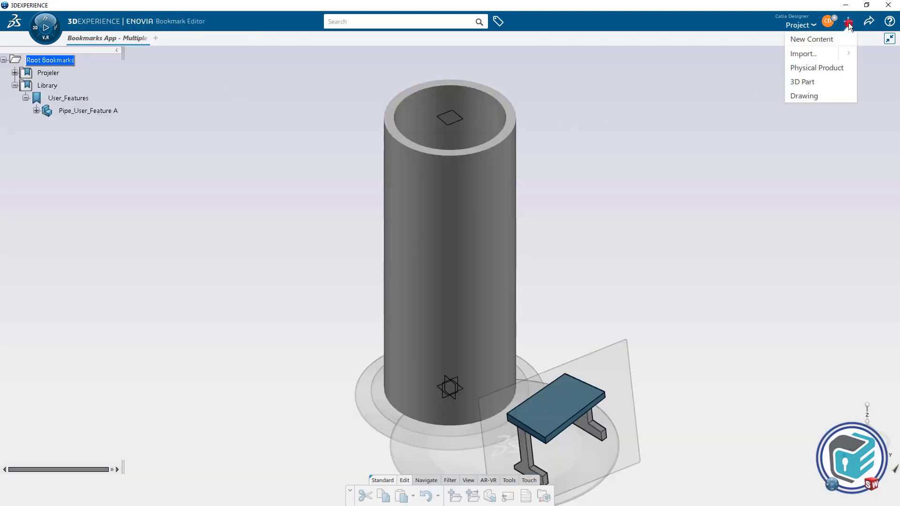
click(821, 82)
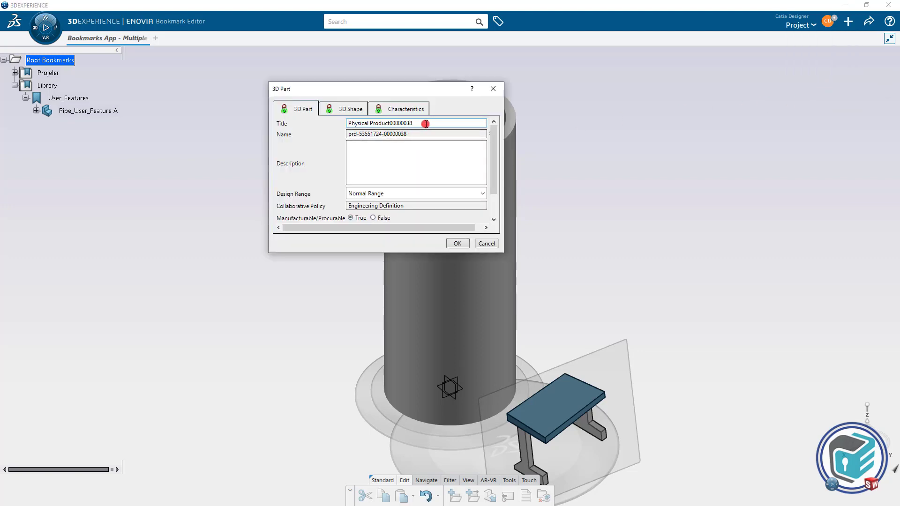
drag(426, 124, 339, 125)
key(Caps_Lock)
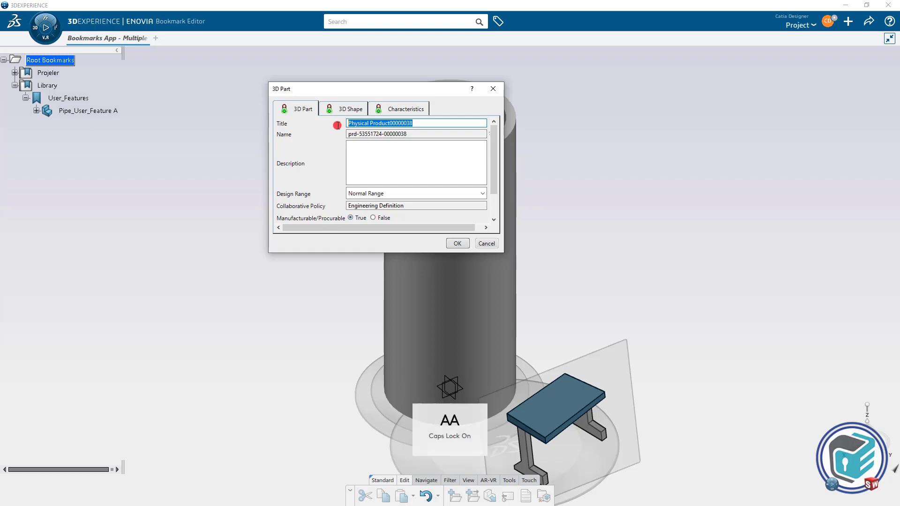
text(T)
key(Caps_Lock)
text(est)
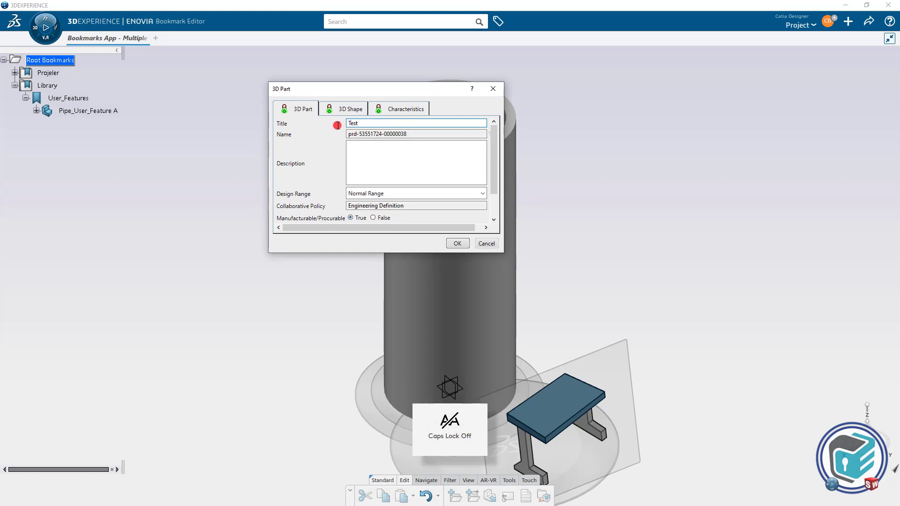
click(457, 243)
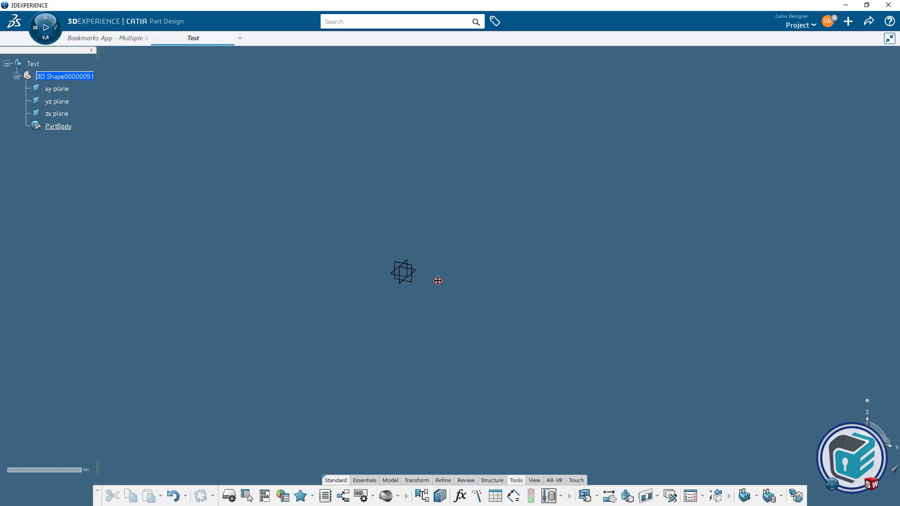
Step: Sketch an open three-segment profile on the yz plane: vertical from the origin, a slope about 68 mm long, and a horizontal line
click(401, 266)
click(454, 234)
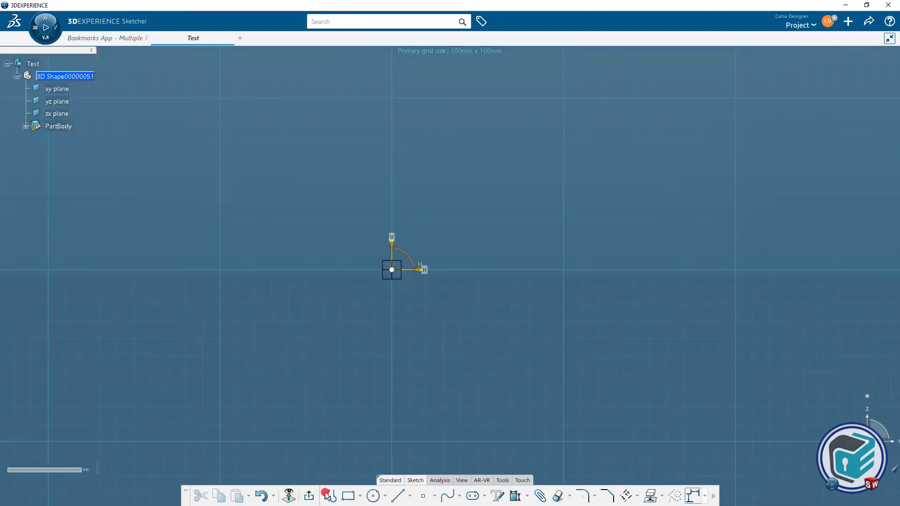
click(327, 495)
click(392, 270)
click(393, 155)
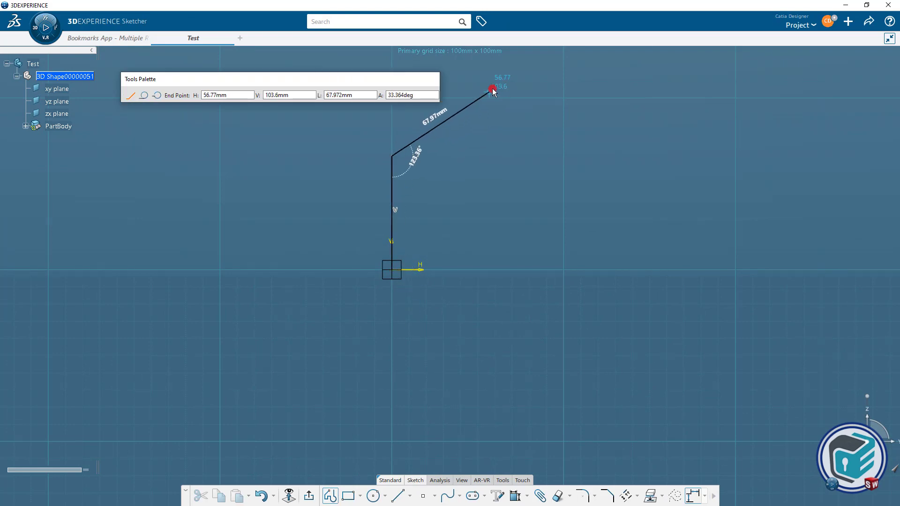
click(491, 90)
click(725, 85)
key(Escape)
middle_drag(552, 217, 477, 296)
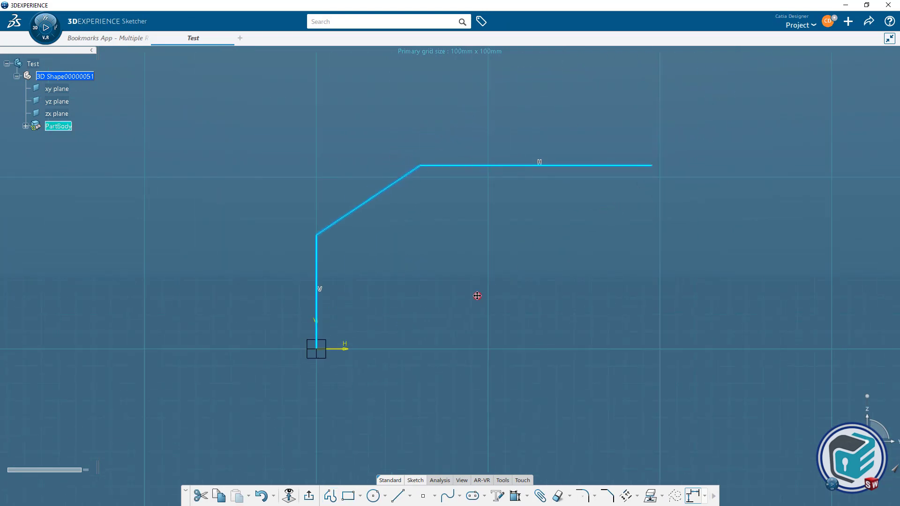
Step: Enlarge the path by raising its lower corner and moving the horizontal line up and outward, and exit the sketch
click(348, 245)
drag(317, 235, 323, 190)
mouse_move(477, 165)
mouse_down()
mouse_move(501, 85)
mouse_move(520, 85)
mouse_up()
click(308, 495)
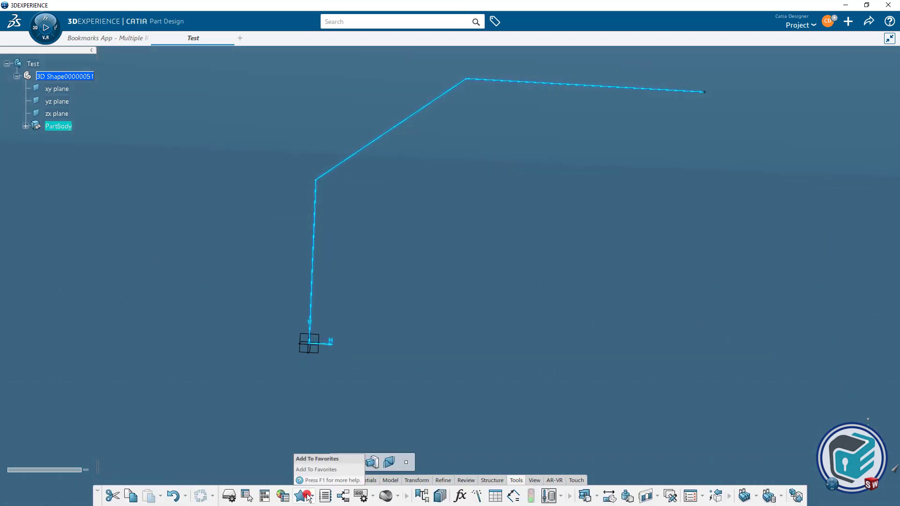
click(487, 324)
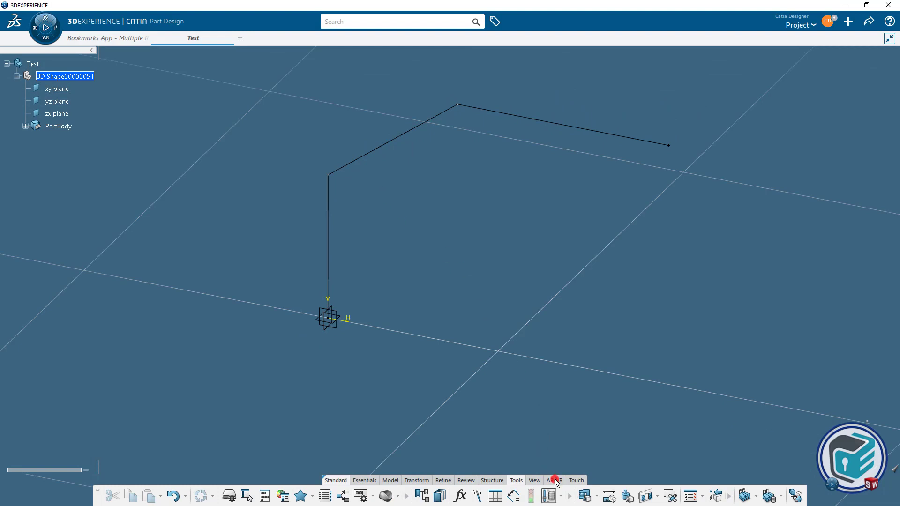
Step: Instantiate Pipe_User_Feature A from the User_Features bookmark and assign the path sketch to its Sketch.3 input
click(784, 496)
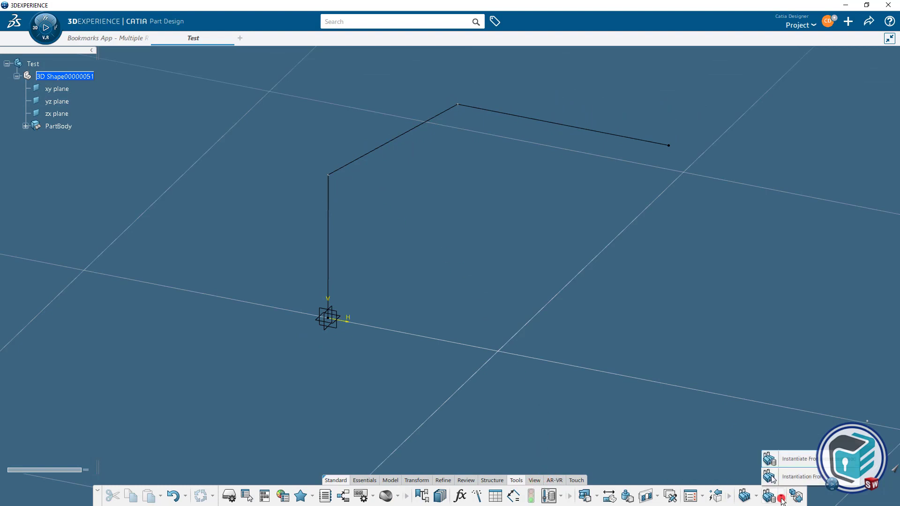
click(799, 457)
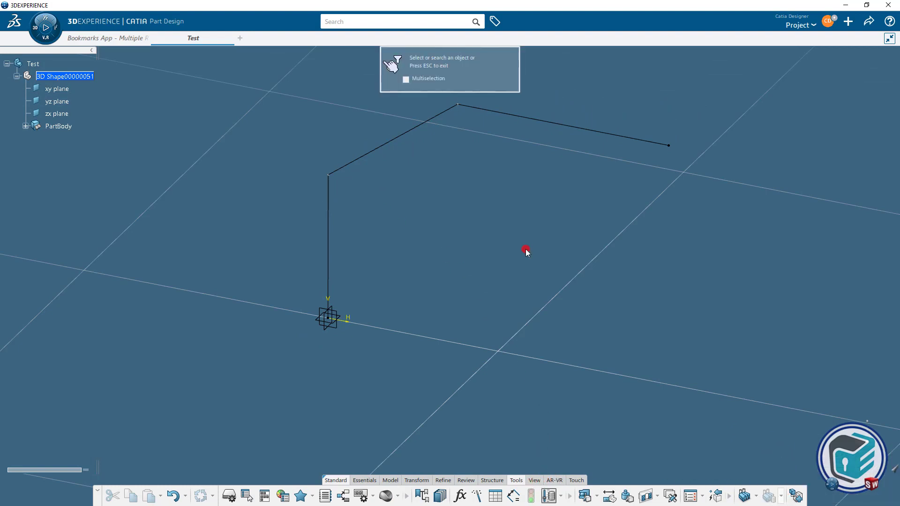
click(105, 35)
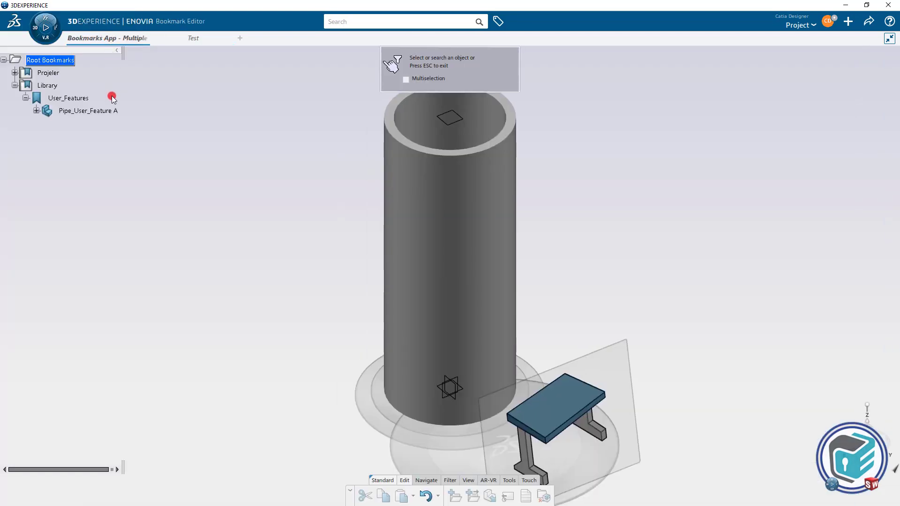
click(85, 111)
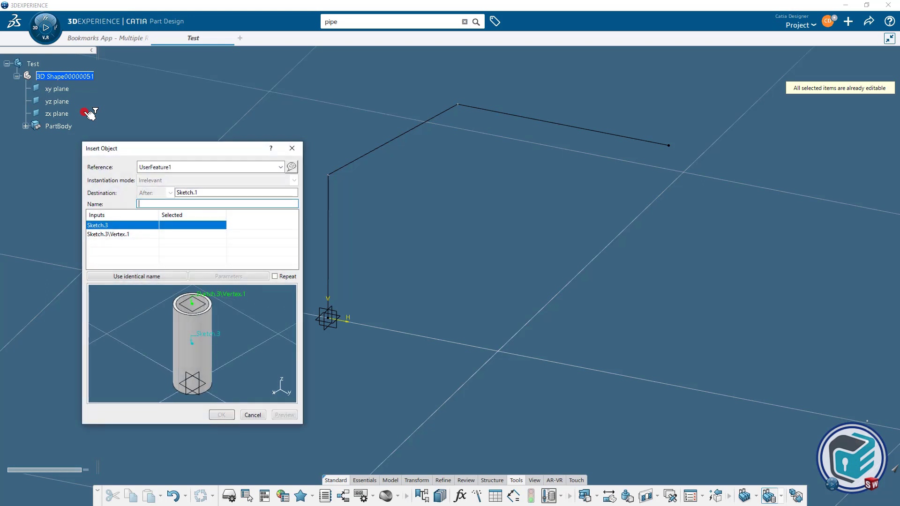
click(331, 258)
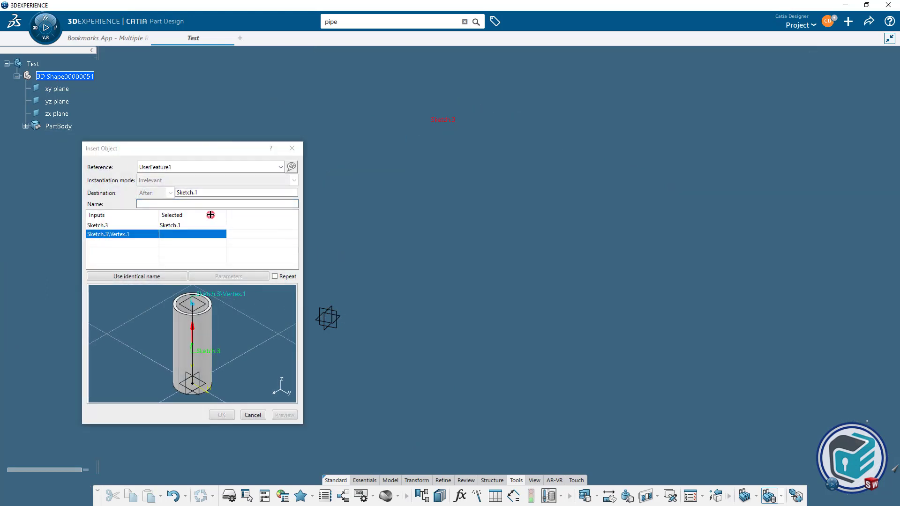
Step: Show Sketch.1 again, assign its vertex at the origin to the Sketch.3\Vertex.1 input, and insert the pipe
click(26, 126)
right_click(60, 137)
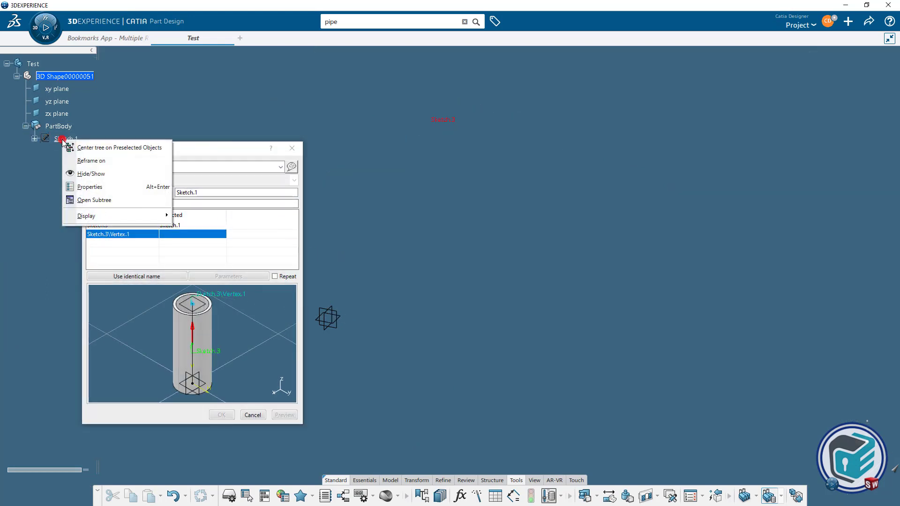
click(79, 174)
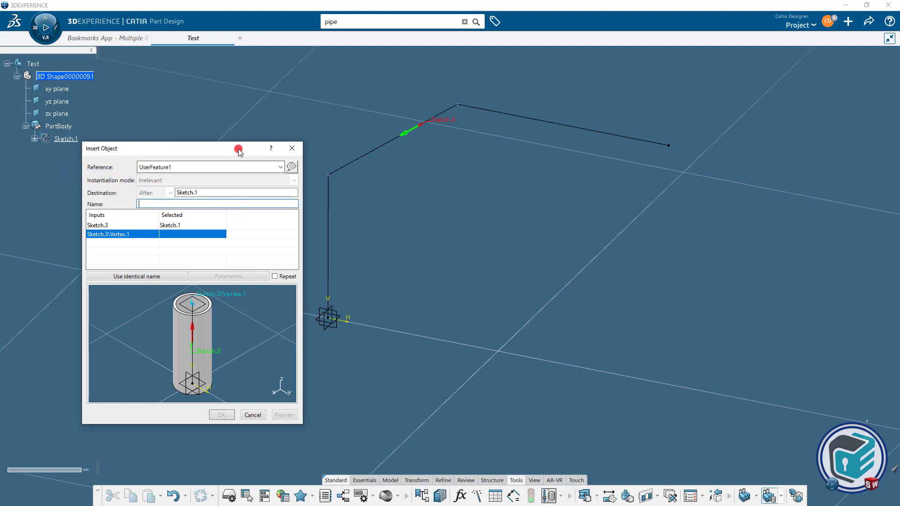
drag(239, 148, 205, 145)
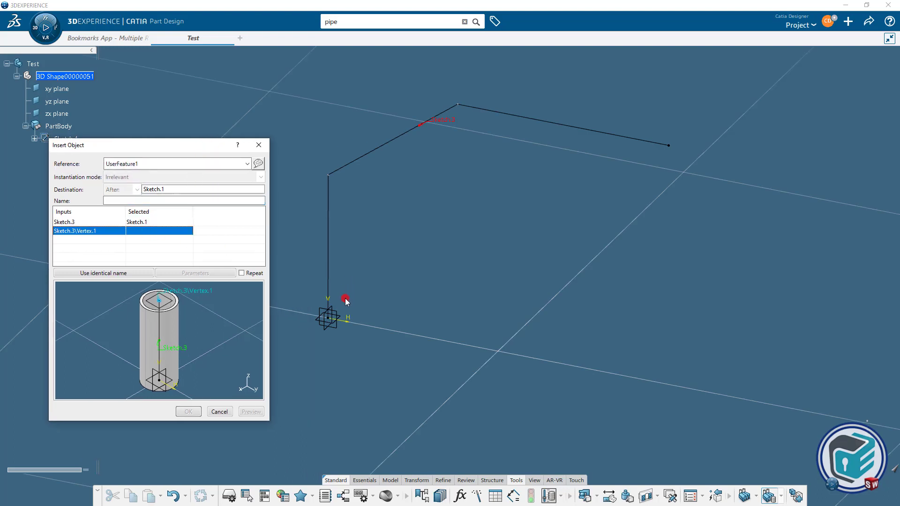
click(331, 320)
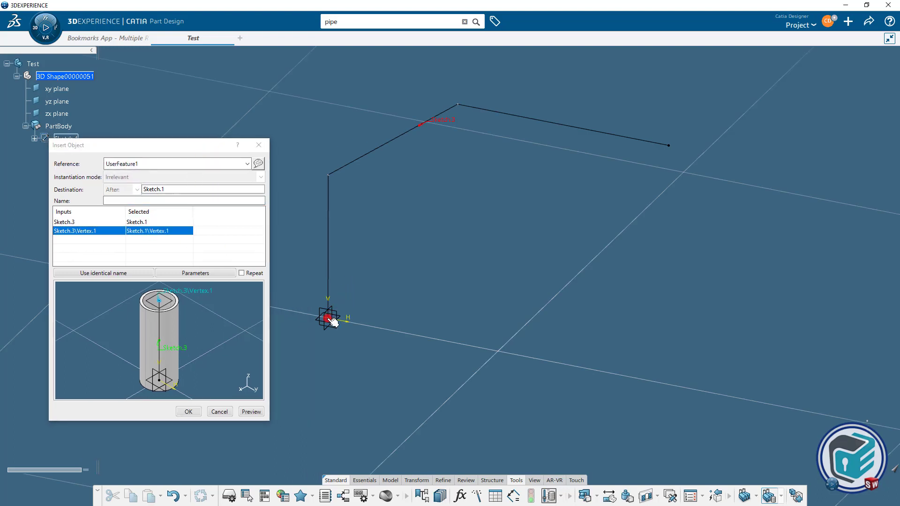
click(260, 411)
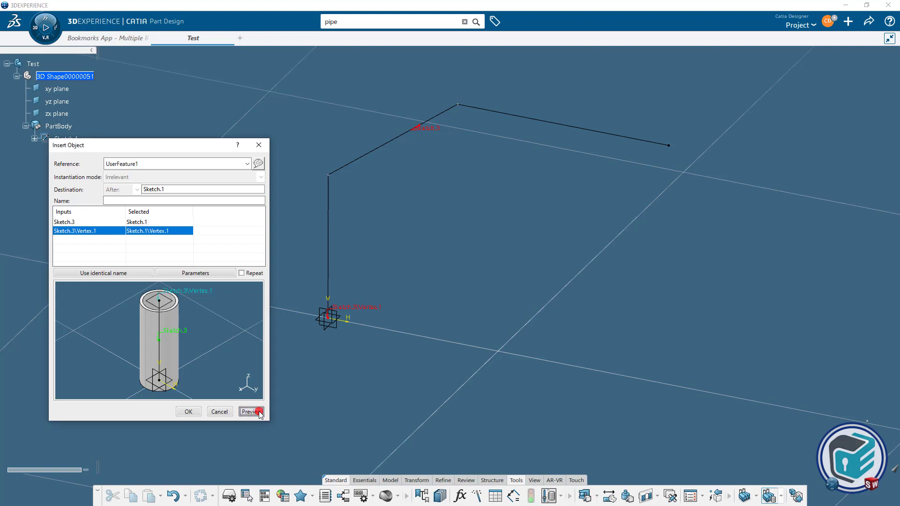
click(189, 411)
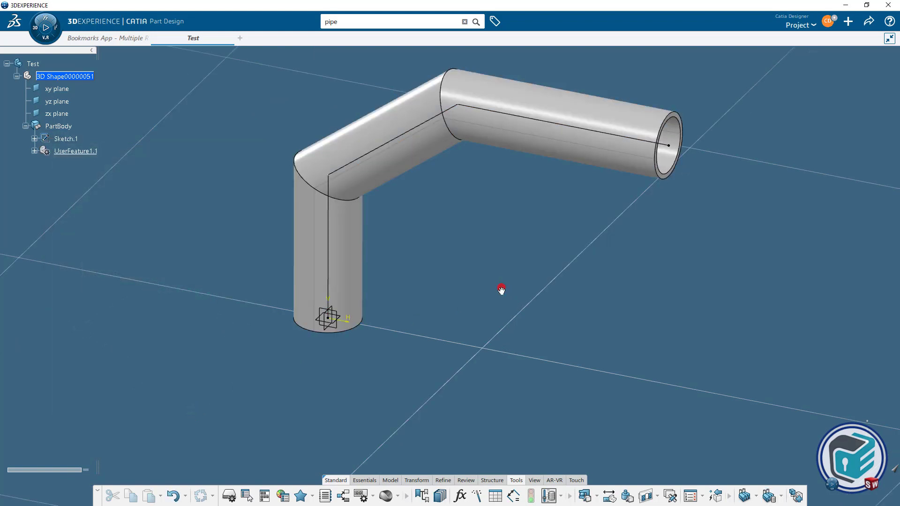
Step: Open the design table of the inserted pipe's Size parameter and apply the 40x4 configuration
middle_drag(501, 290, 464, 324)
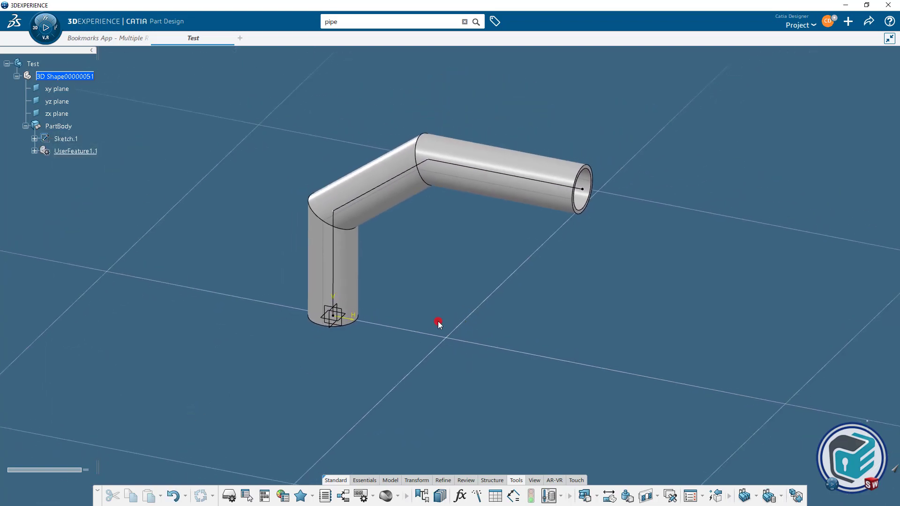
click(74, 164)
double_click(73, 163)
drag(216, 192, 135, 207)
click(208, 219)
middle_drag(405, 231, 303, 209)
click(555, 200)
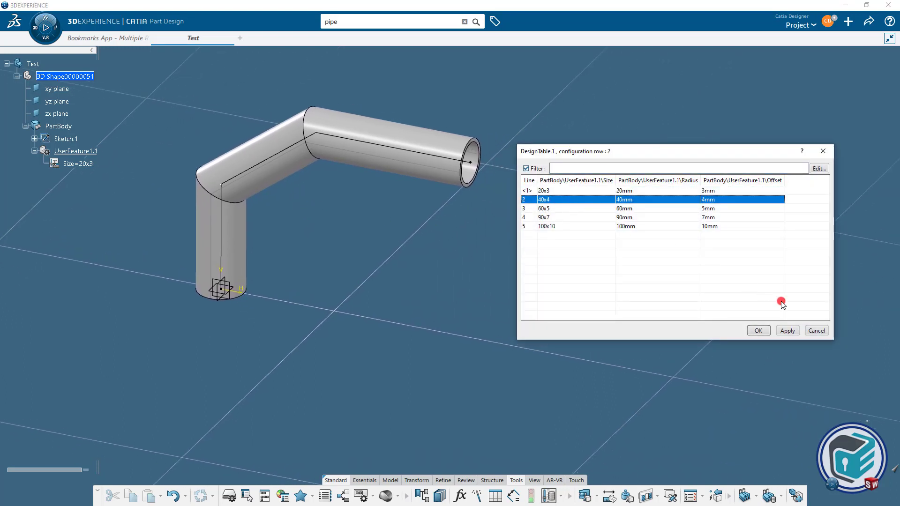
click(786, 330)
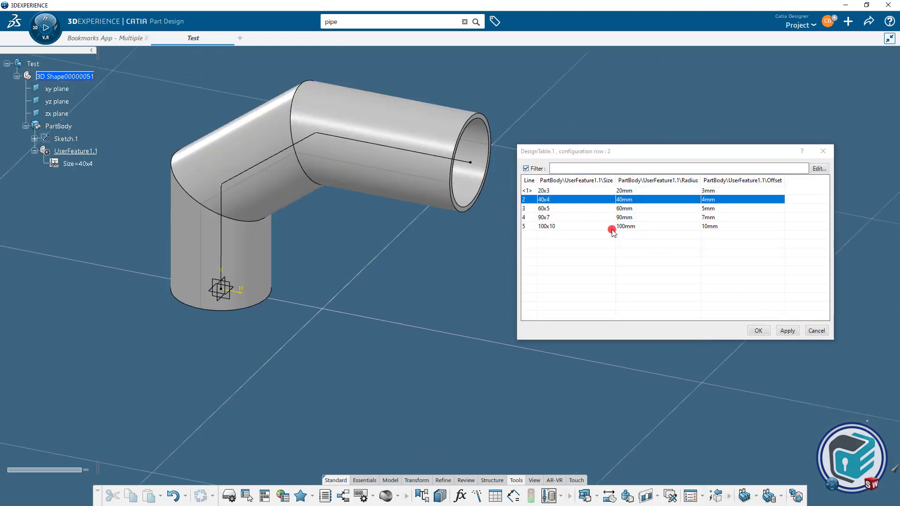
Step: Try the 60x5 and 90x7 configurations on the pipe, applying each one in turn
click(555, 209)
click(787, 331)
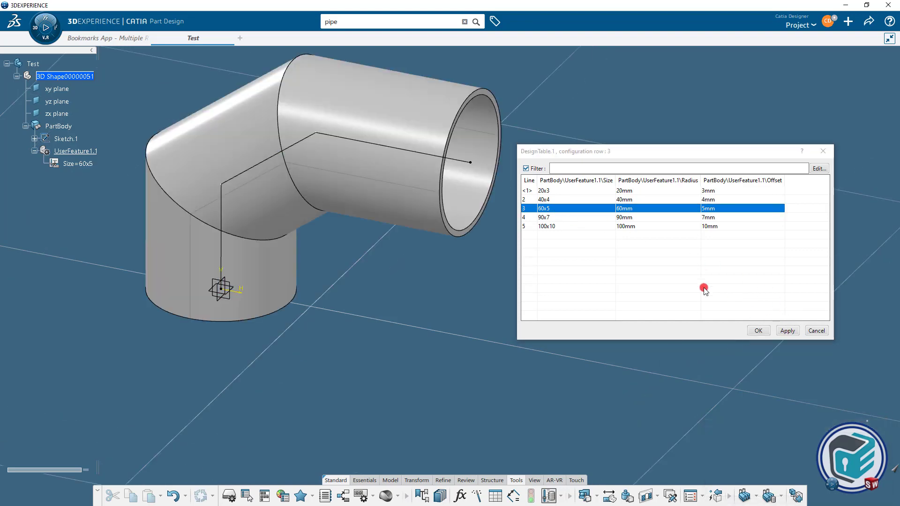
click(563, 217)
click(781, 331)
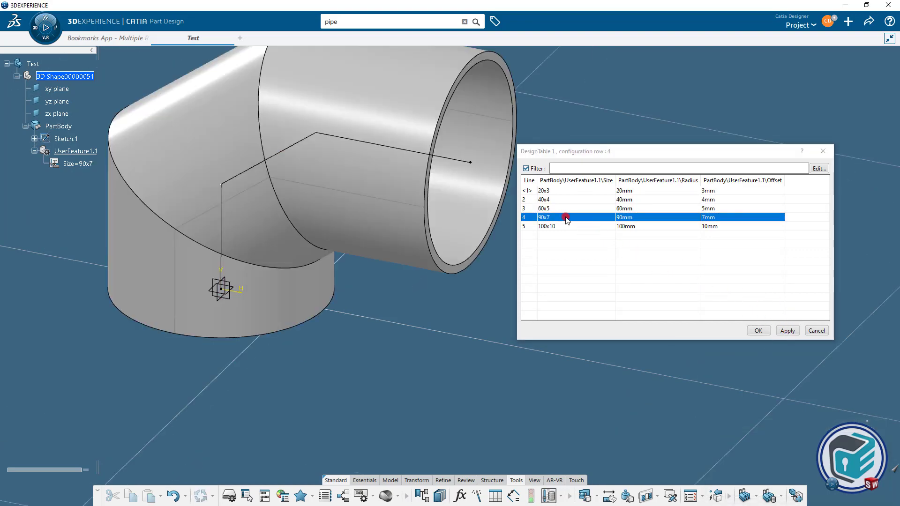
Step: Set the pipe's Size to the 40x4 configuration and confirm both the design table and the parameter edit
click(552, 199)
click(788, 331)
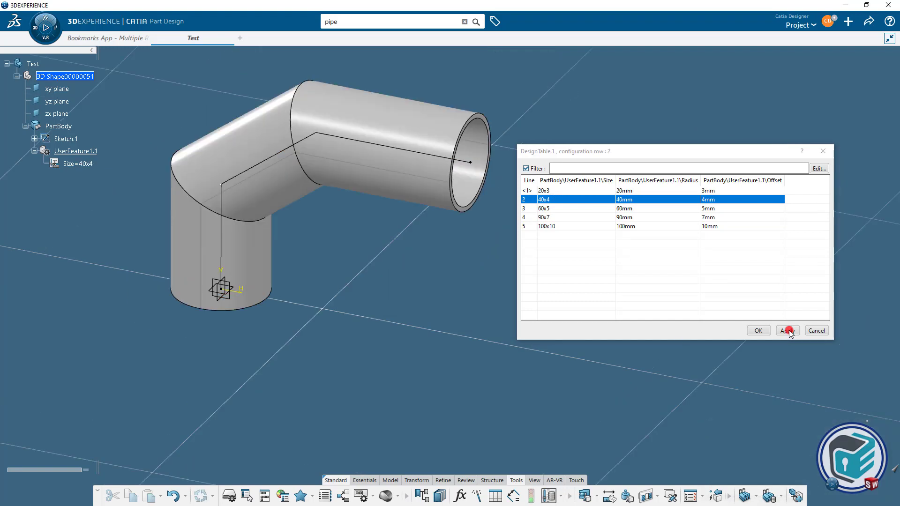
click(758, 331)
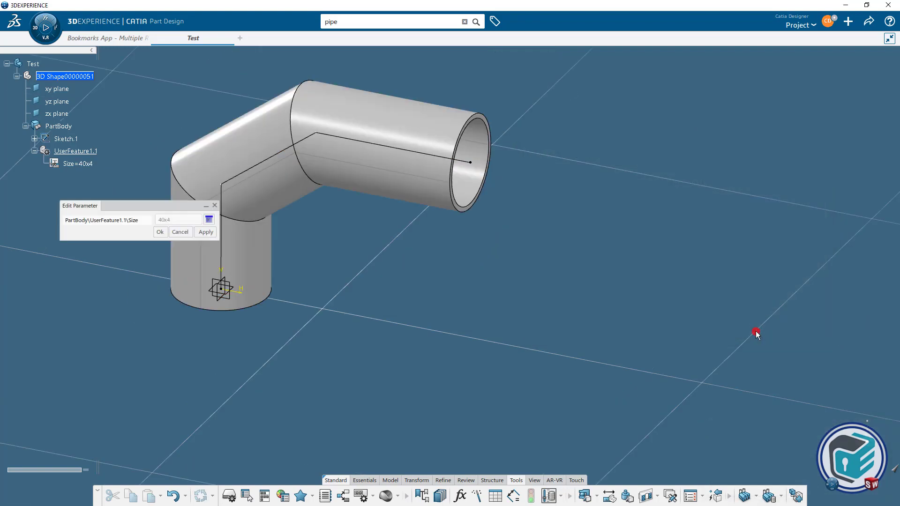
click(159, 232)
mouse_move(430, 284)
middle_down()
mouse_move(428, 307)
mouse_move(445, 333)
mouse_move(434, 282)
middle_up()
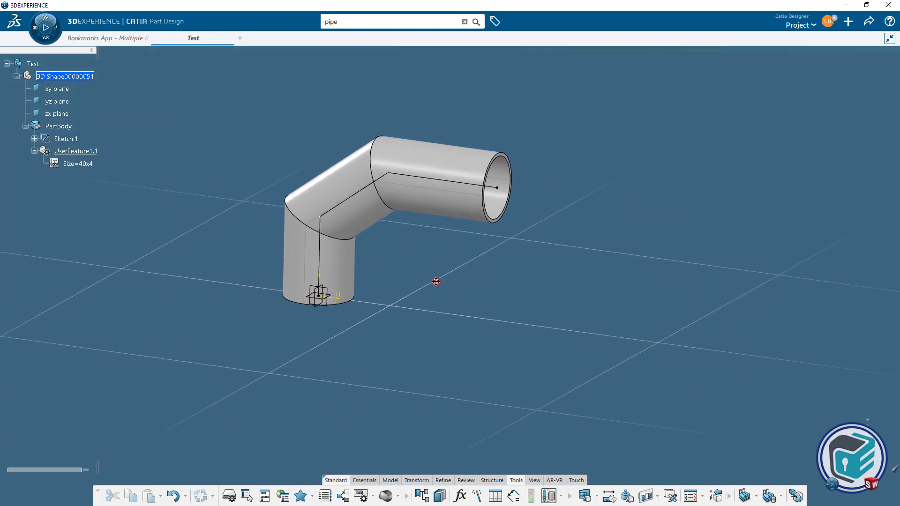
Step: Create another new 3D part titled Flex_Pipe
click(847, 22)
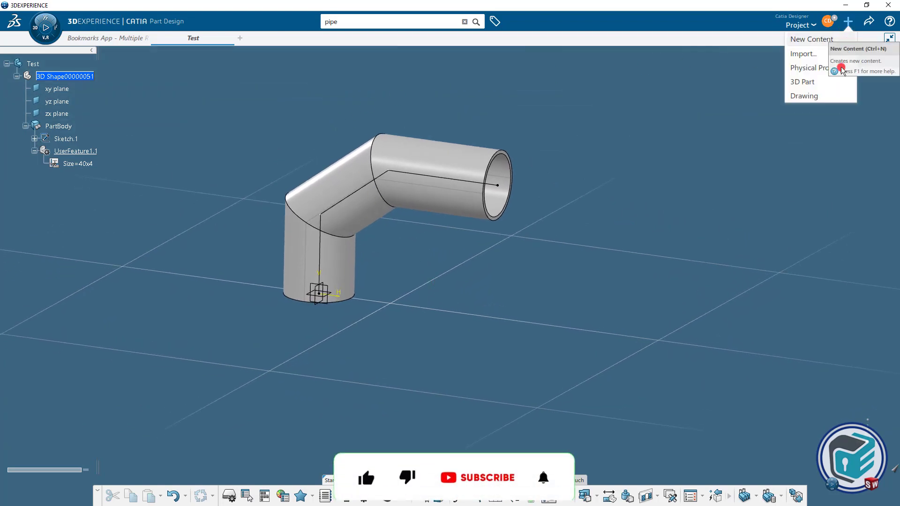
click(816, 84)
drag(434, 123, 319, 122)
text(F)
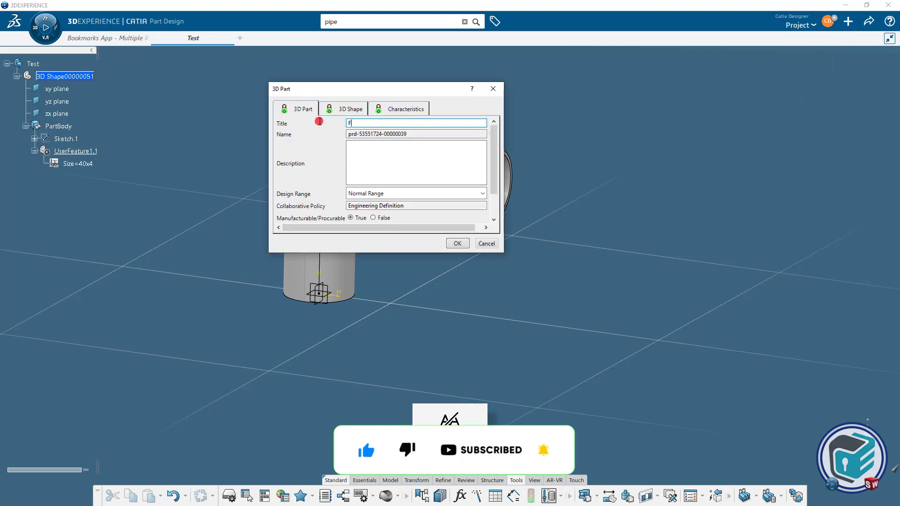
text(lex_)
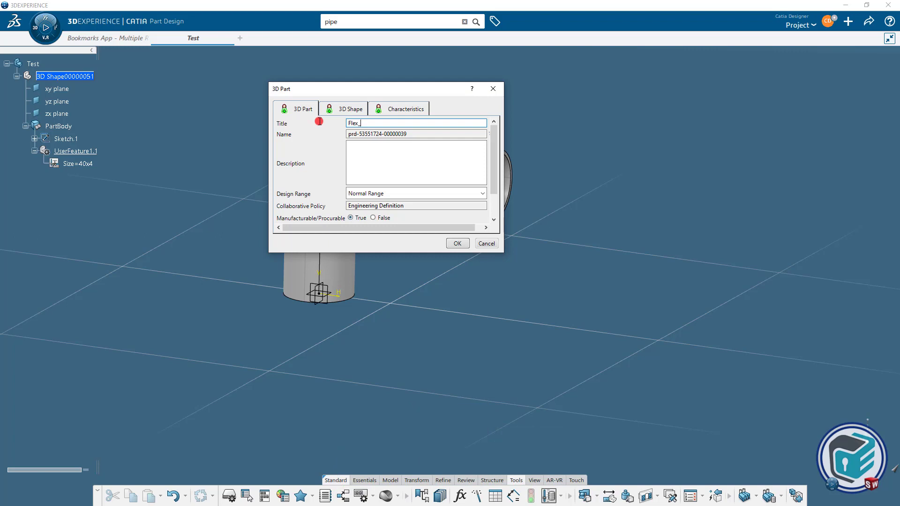
key(Caps_Lock)
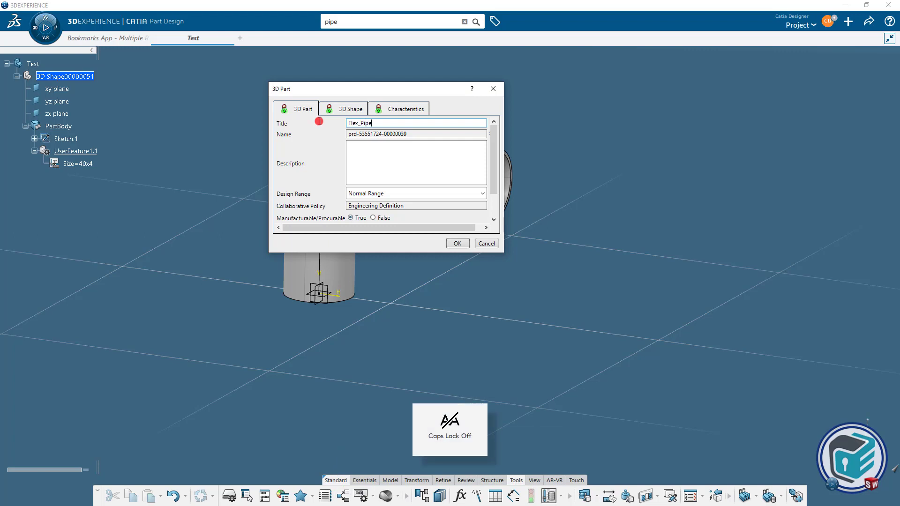
click(457, 243)
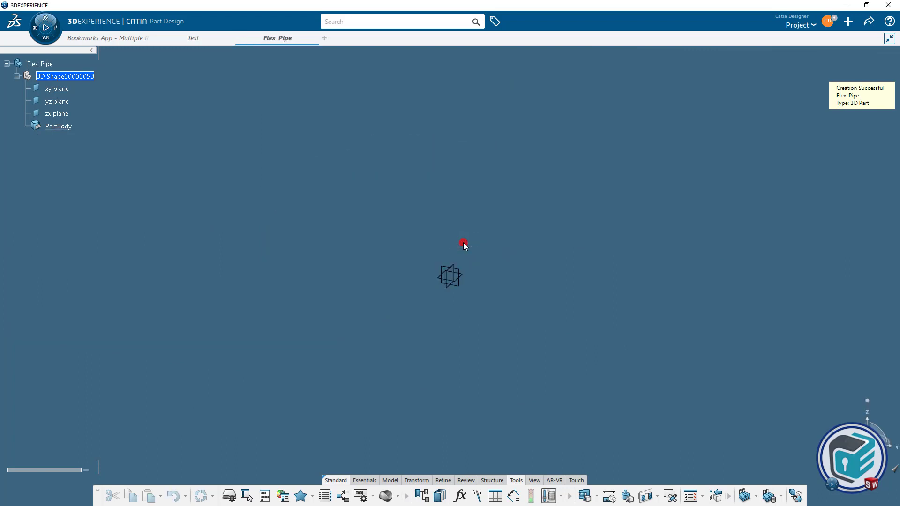
Step: Sketch an S-shaped spline on the yz plane, starting near the origin and passing through two intermediate points, and exit the sketch
click(458, 272)
click(524, 241)
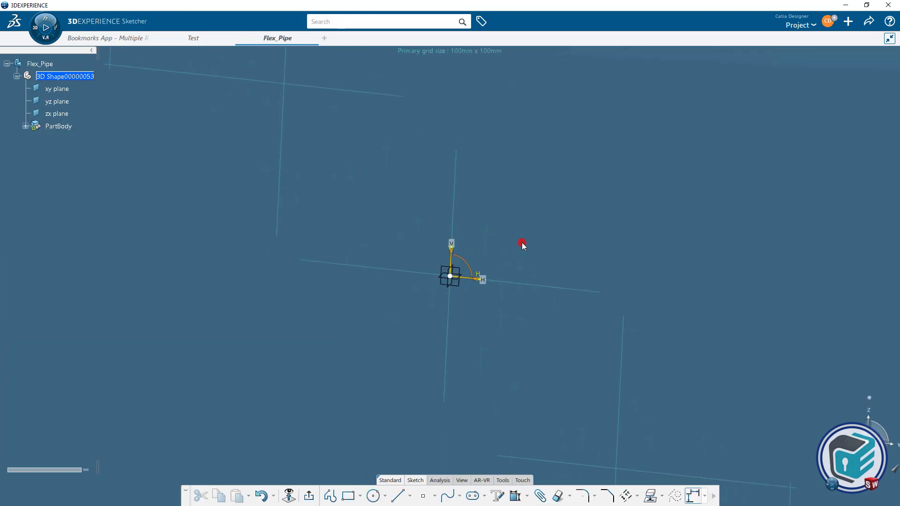
click(447, 495)
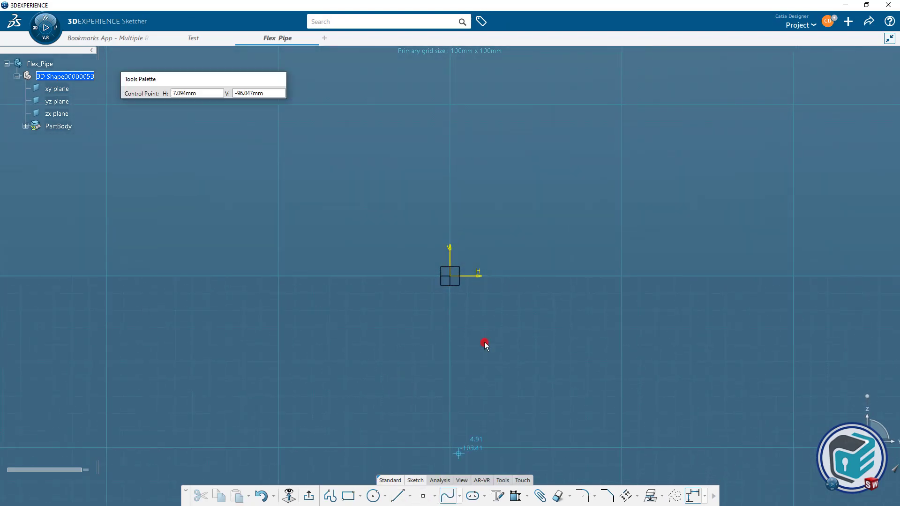
click(450, 274)
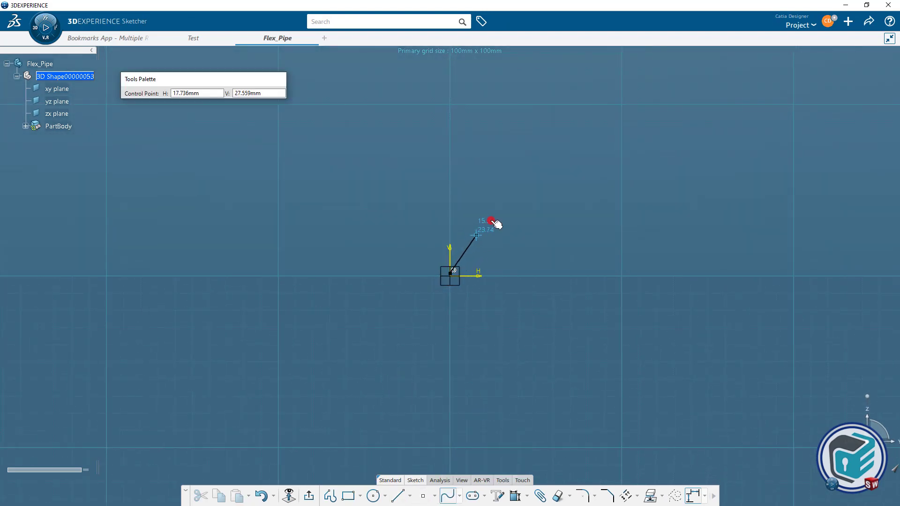
click(514, 190)
click(654, 156)
middle_drag(652, 156, 494, 278)
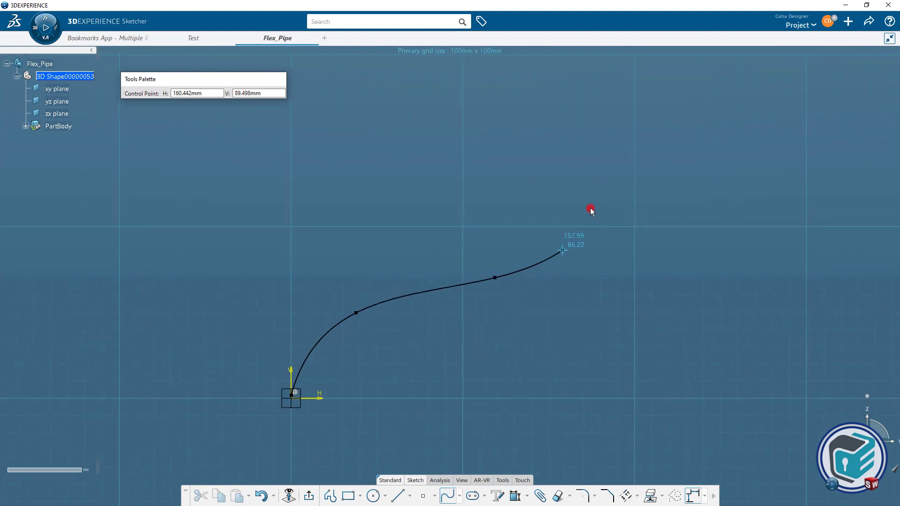
double_click(622, 170)
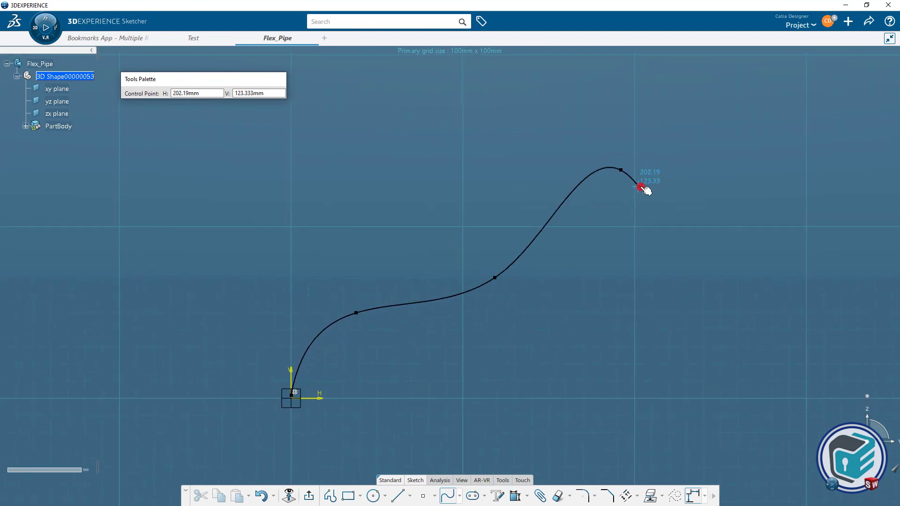
middle_drag(530, 336, 520, 295)
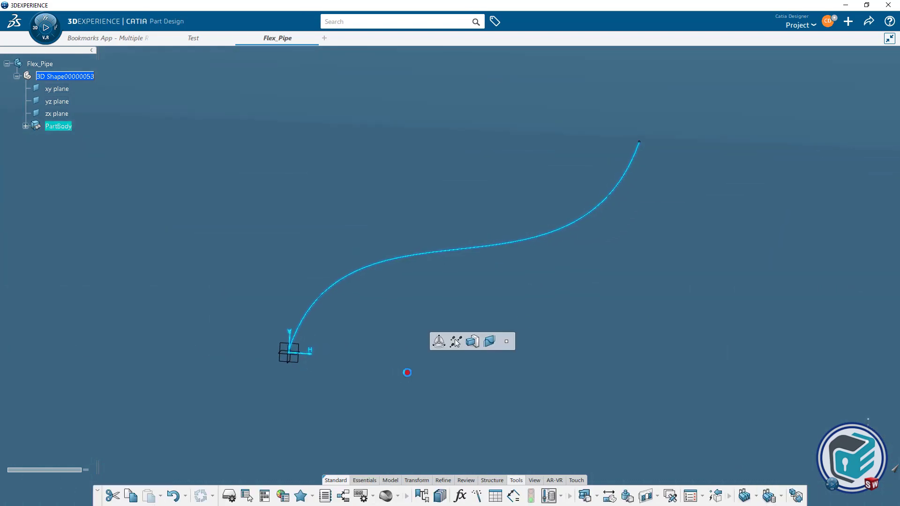
Step: Create a plane normal to the spline at curve ratio 0, reversed to lie at the spline's far end
click(369, 480)
click(298, 496)
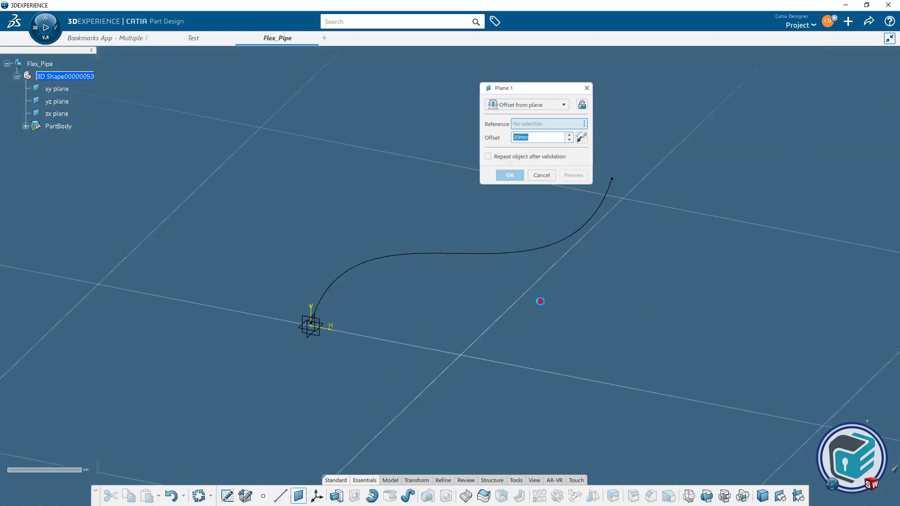
click(600, 214)
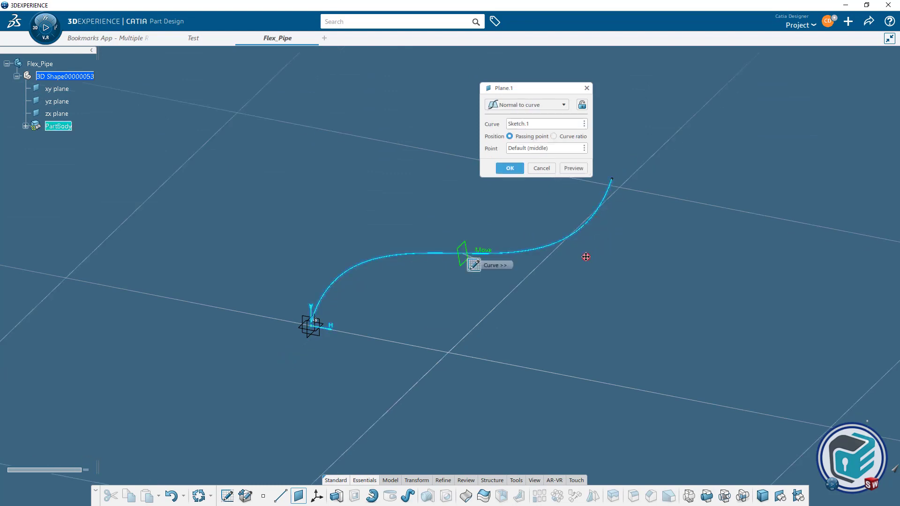
click(565, 137)
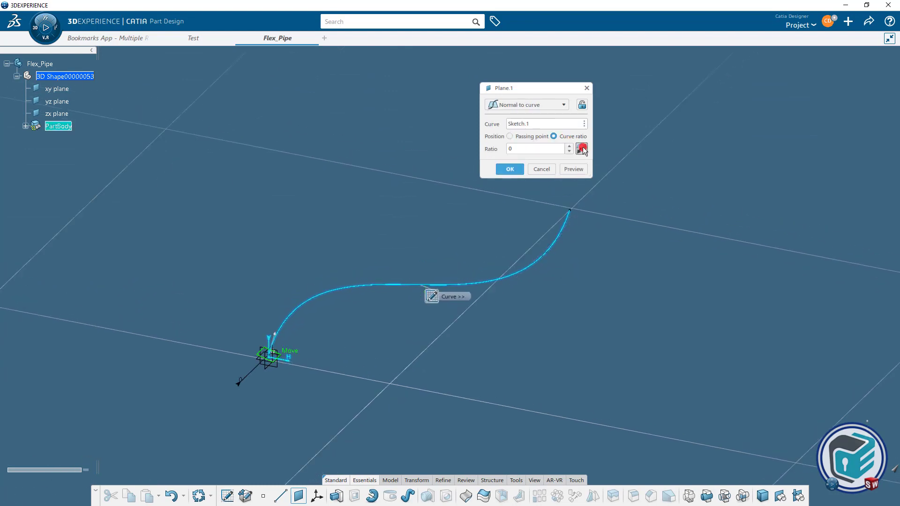
click(582, 149)
click(514, 170)
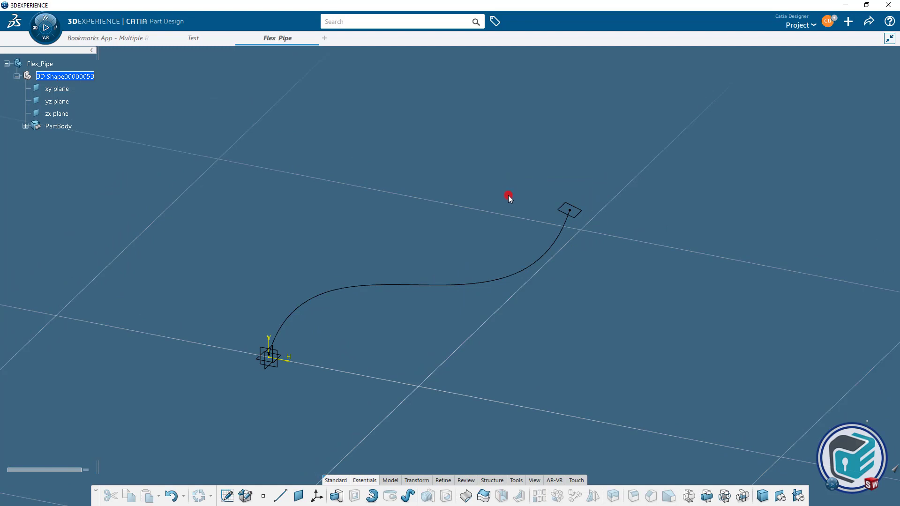
Step: Start a positioned sketch on the new plane, using Projection point with the spline's end vertex as its origin
click(227, 496)
middle_drag(571, 295, 517, 355)
click(516, 274)
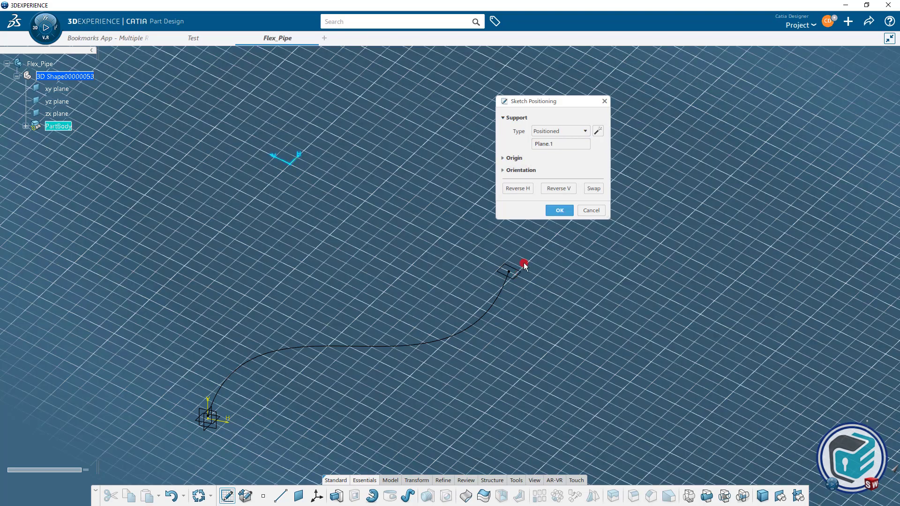
click(517, 159)
click(560, 171)
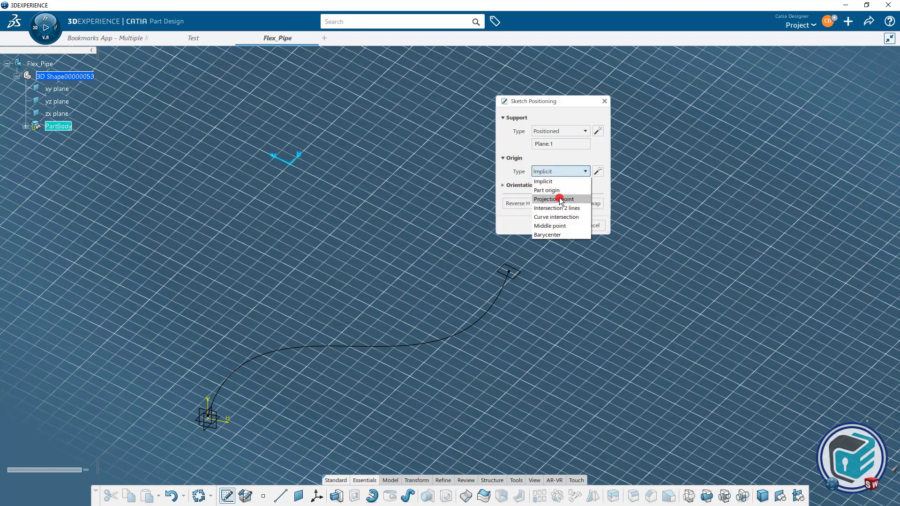
click(560, 198)
click(510, 272)
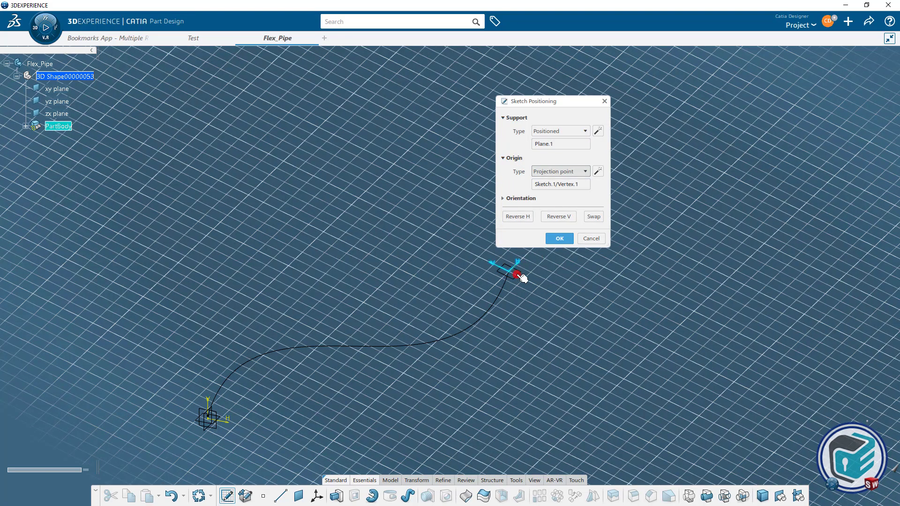
mouse_move(531, 290)
middle_down()
mouse_move(491, 317)
mouse_move(500, 297)
mouse_move(526, 293)
middle_up()
click(560, 238)
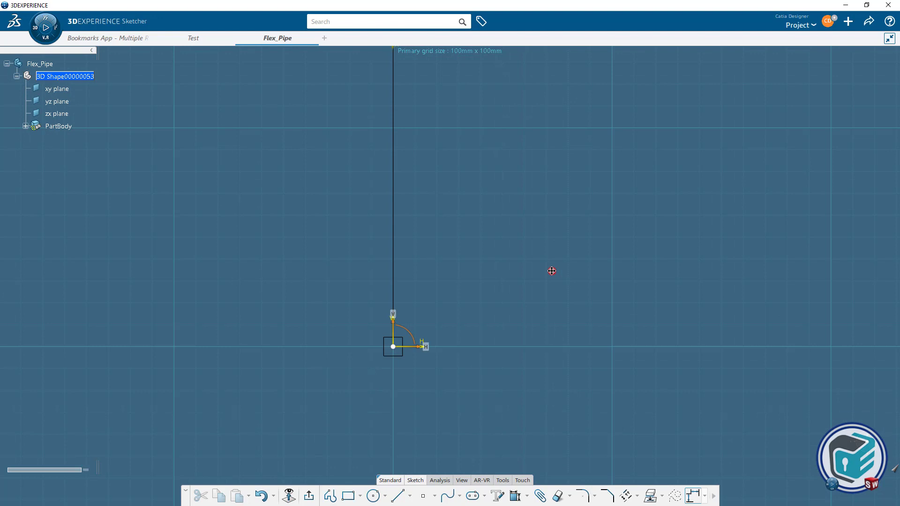
Step: Draw a circle centred on the sketch origin and constrain its radius to 30 mm
middle_drag(551, 271, 561, 248)
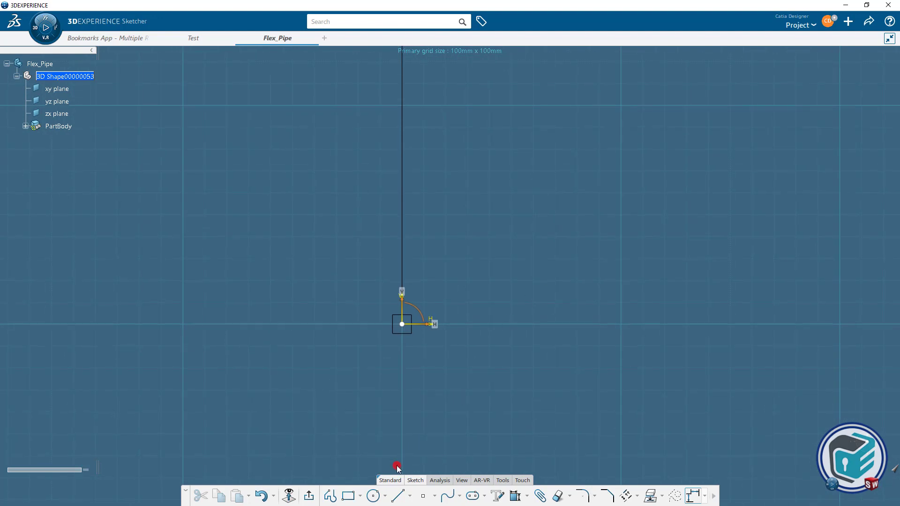
click(373, 495)
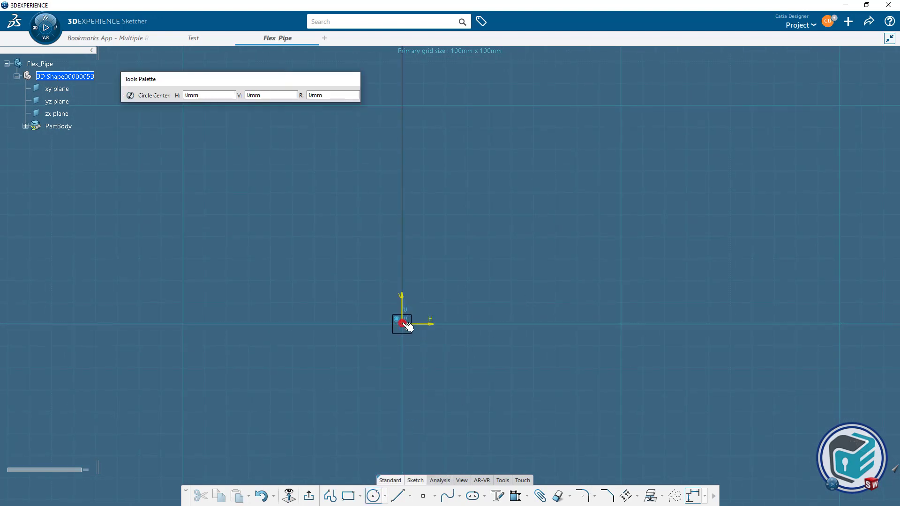
click(400, 323)
click(452, 367)
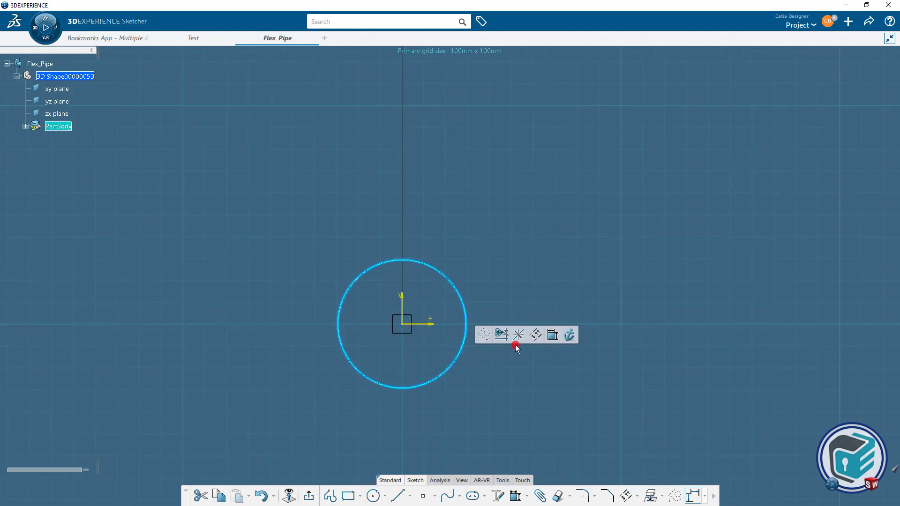
click(552, 335)
click(524, 311)
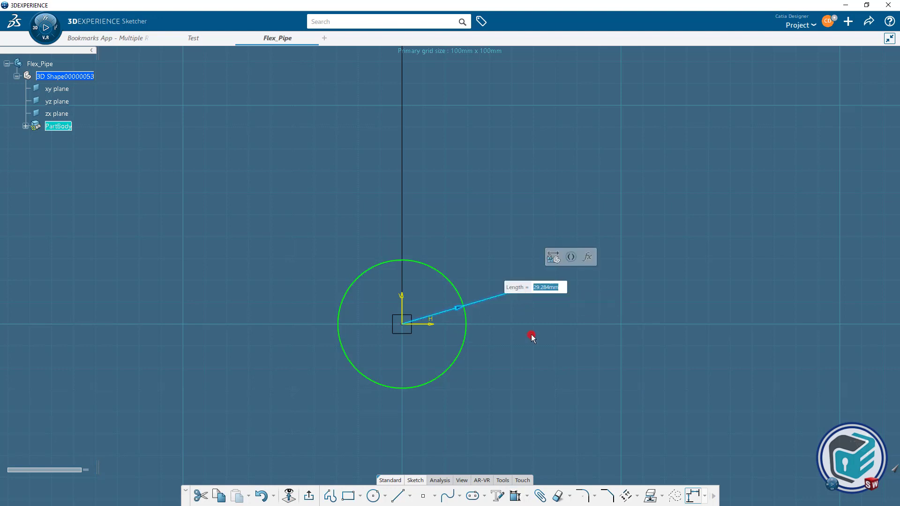
text(30)
key(Return)
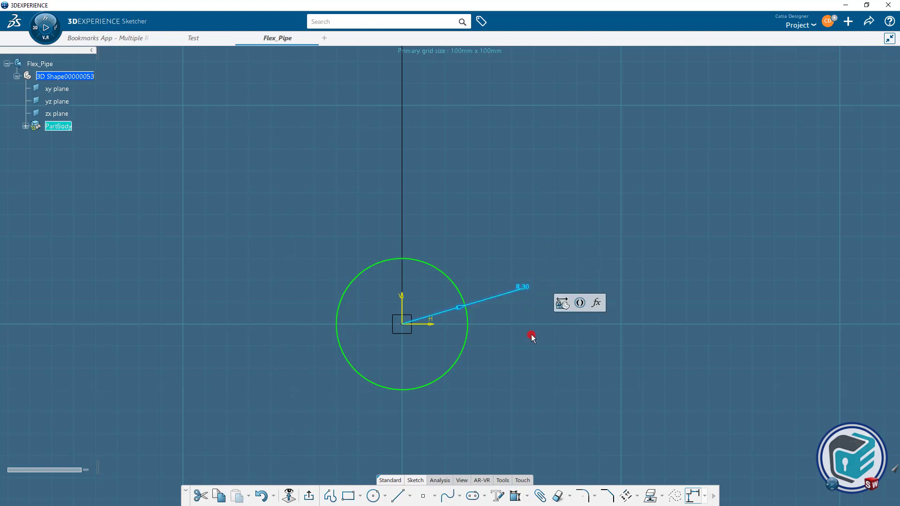
Step: Rename the circle's radius constraint as Dimension and exit the sketch
double_click(524, 286)
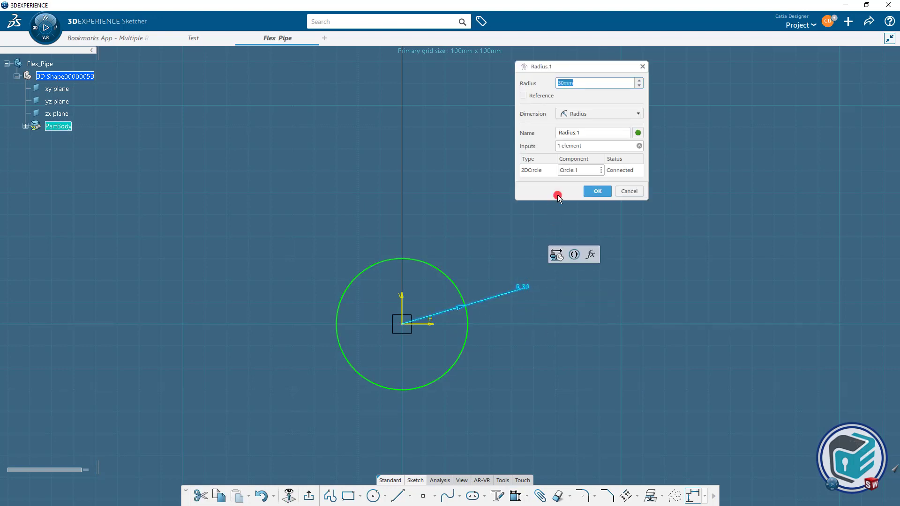
click(582, 132)
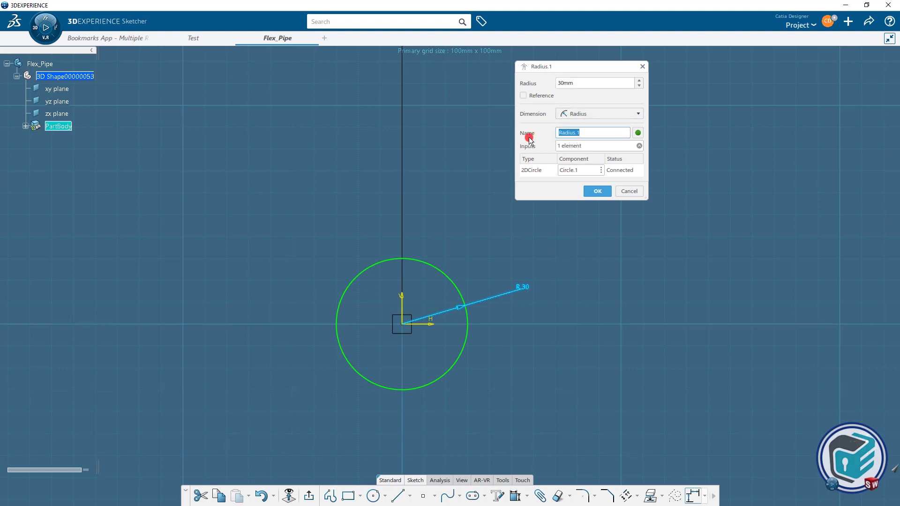
key(Caps_Lock)
text(Dimension)
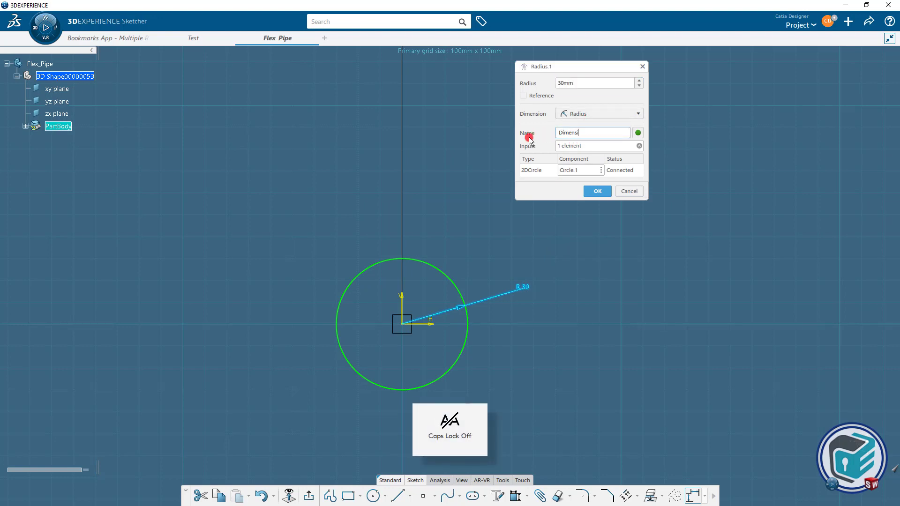
click(602, 191)
click(554, 247)
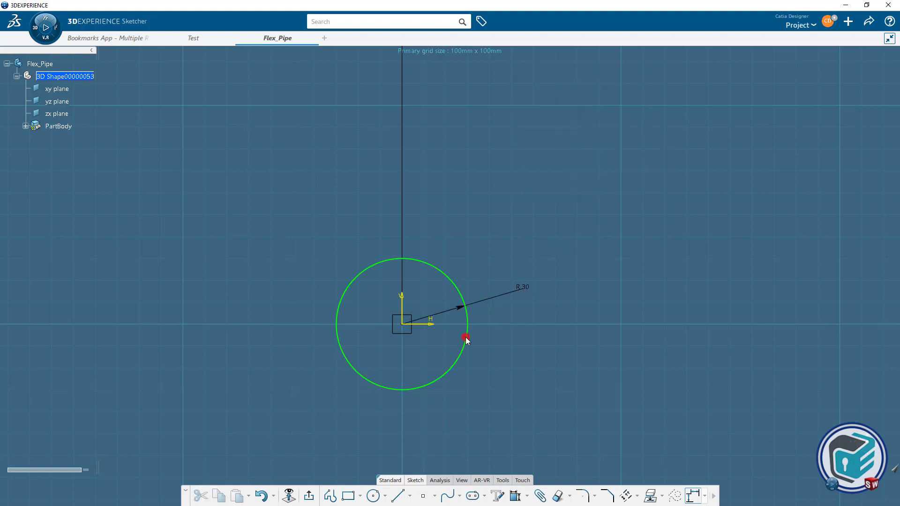
click(309, 495)
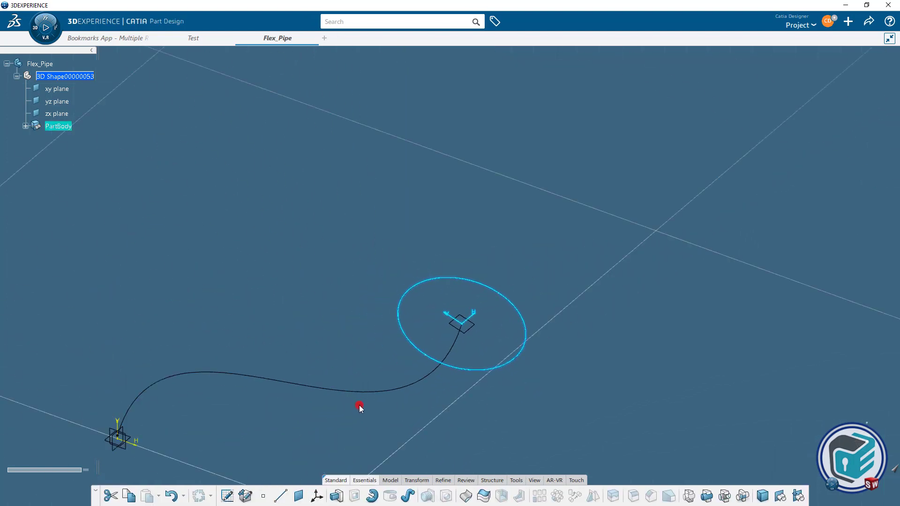
Step: Create a standard rib with the circle sketch as profile and the spline as center curve, keeping the angle
middle_drag(358, 406, 481, 294)
click(481, 294)
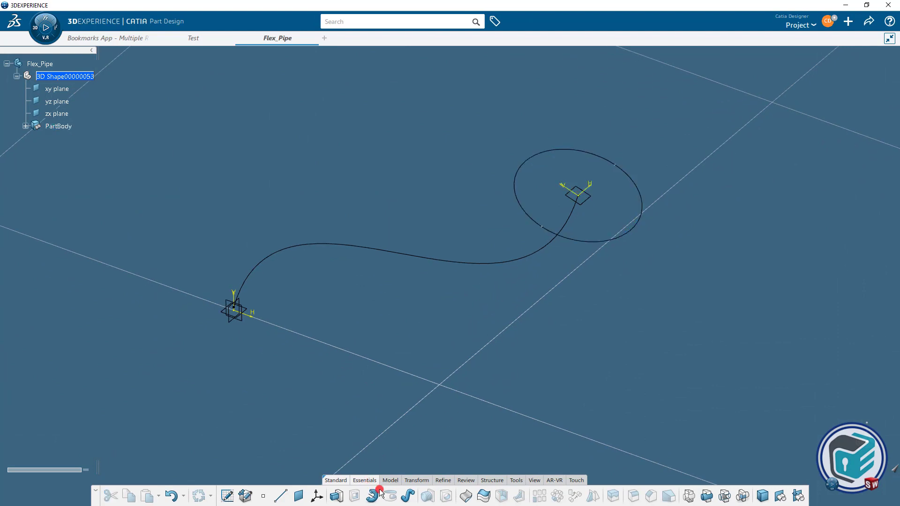
click(408, 496)
click(580, 244)
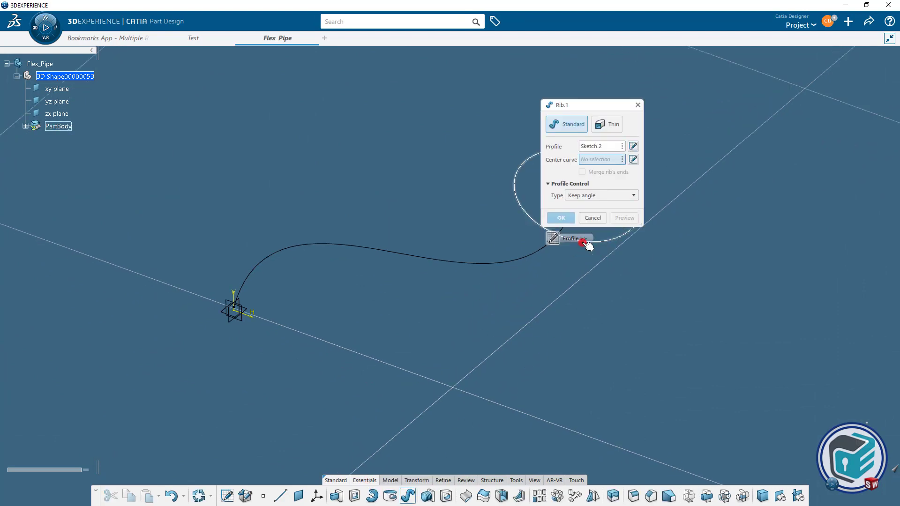
click(534, 256)
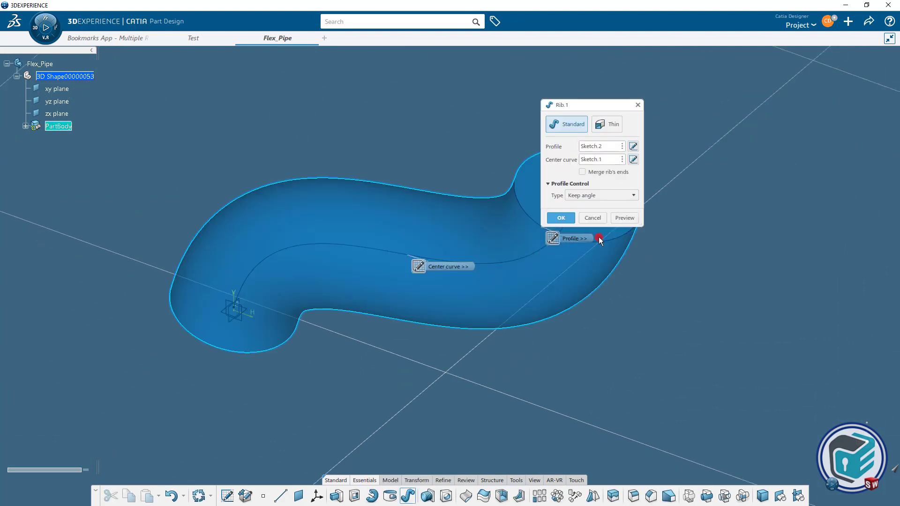
click(568, 218)
click(568, 219)
middle_drag(531, 336, 511, 359)
Step: Edit the spline in Sketch.1, moving its end point and both intermediate points outward into a longer S-curve, and exit the sketch
click(25, 126)
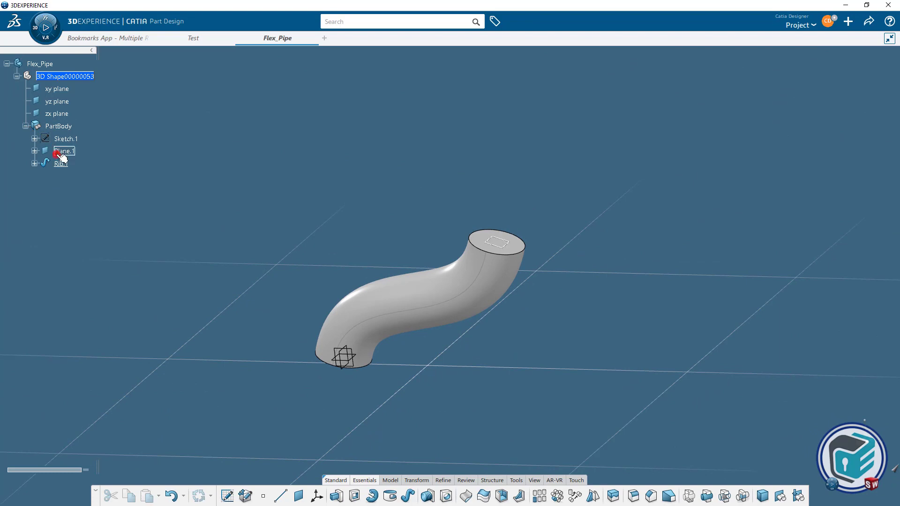
double_click(49, 141)
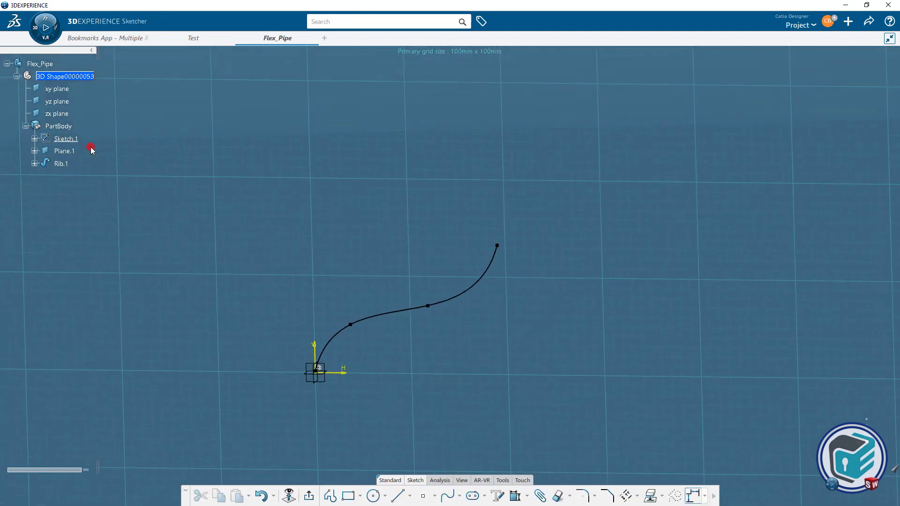
drag(495, 248, 617, 149)
drag(424, 308, 470, 277)
drag(349, 326, 393, 310)
drag(470, 277, 522, 269)
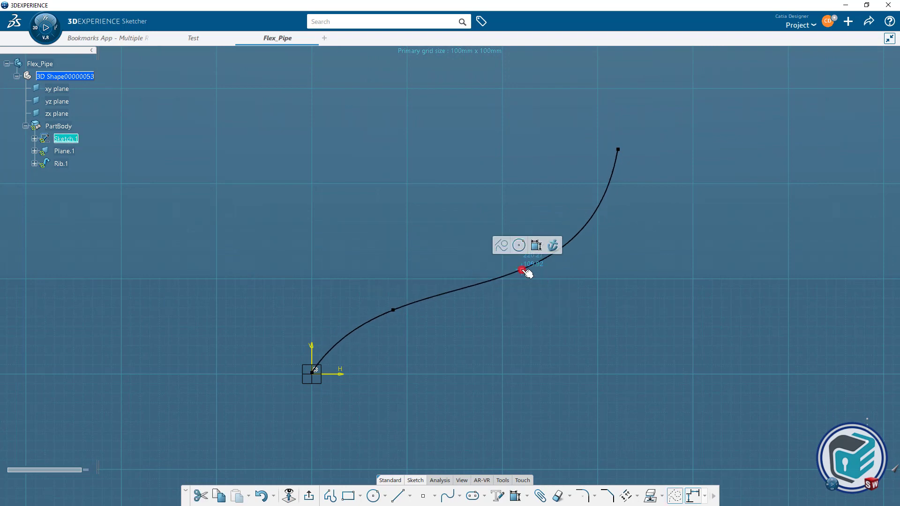
drag(618, 150, 679, 93)
drag(393, 310, 395, 273)
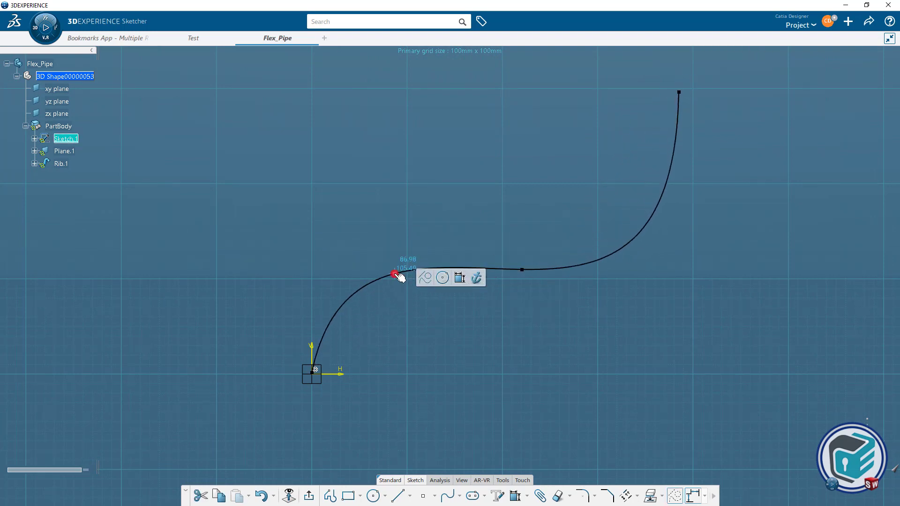
drag(522, 271, 546, 236)
click(308, 495)
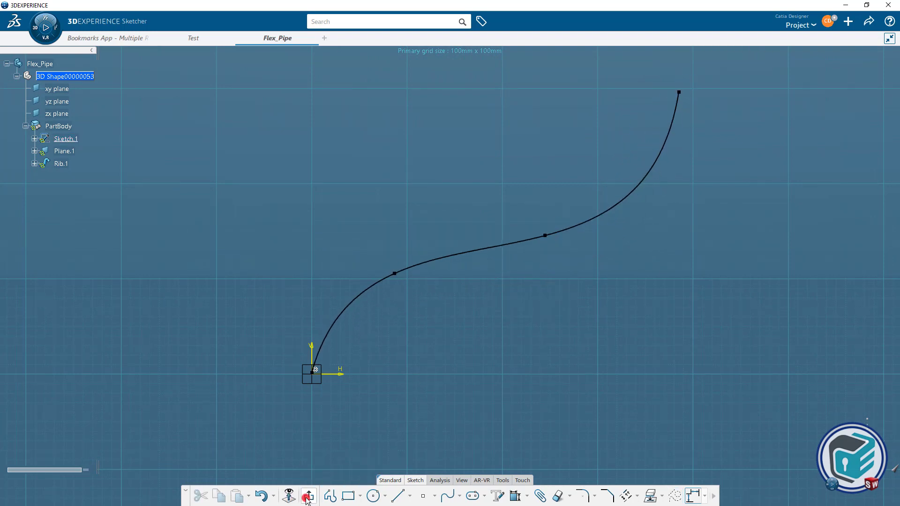
mouse_move(461, 323)
middle_down()
mouse_move(485, 342)
mouse_move(484, 356)
mouse_move(442, 367)
mouse_move(532, 369)
mouse_move(514, 381)
mouse_move(463, 349)
middle_up()
click(485, 342)
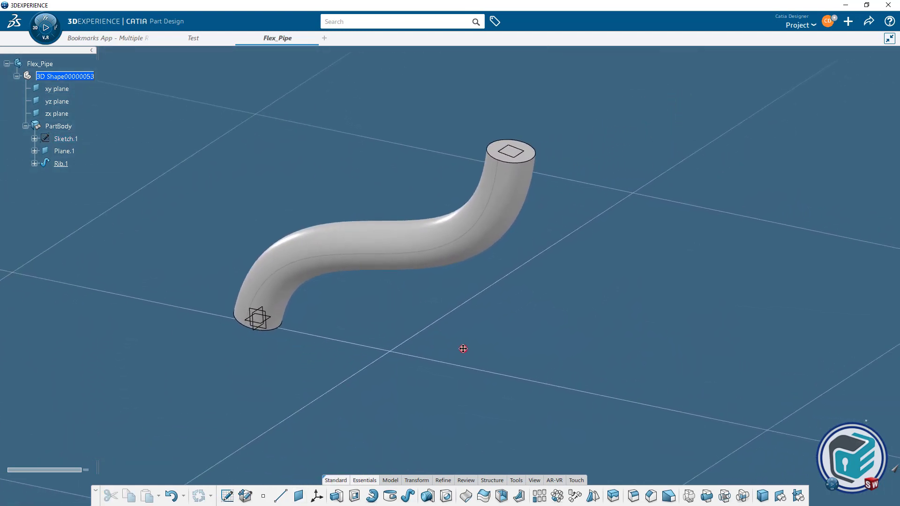
Step: Start a design table with current parameter values, keeping the vertical orientation
click(517, 480)
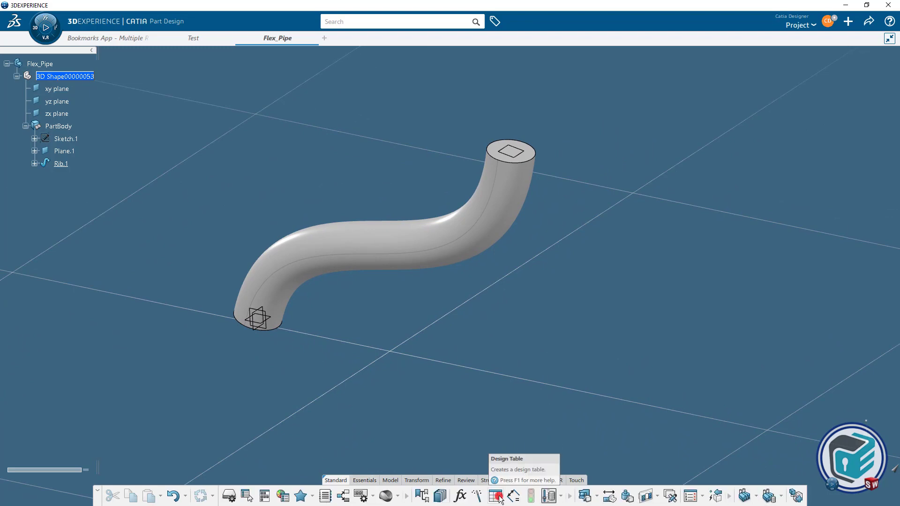
click(497, 495)
click(569, 227)
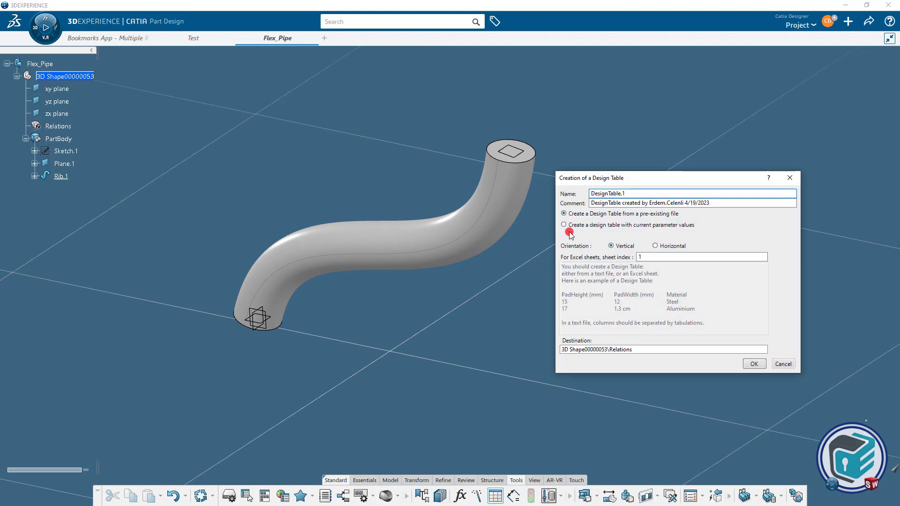
click(753, 364)
Step: Filter the parameters by Length and insert PartBody\Rib.1\Sketch.2\Dimension\Radius into the design table
click(334, 154)
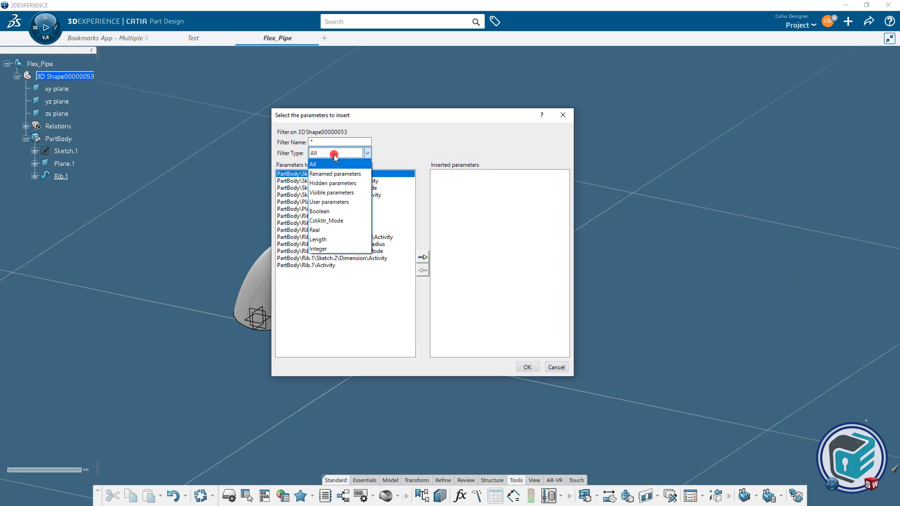
click(324, 239)
click(355, 189)
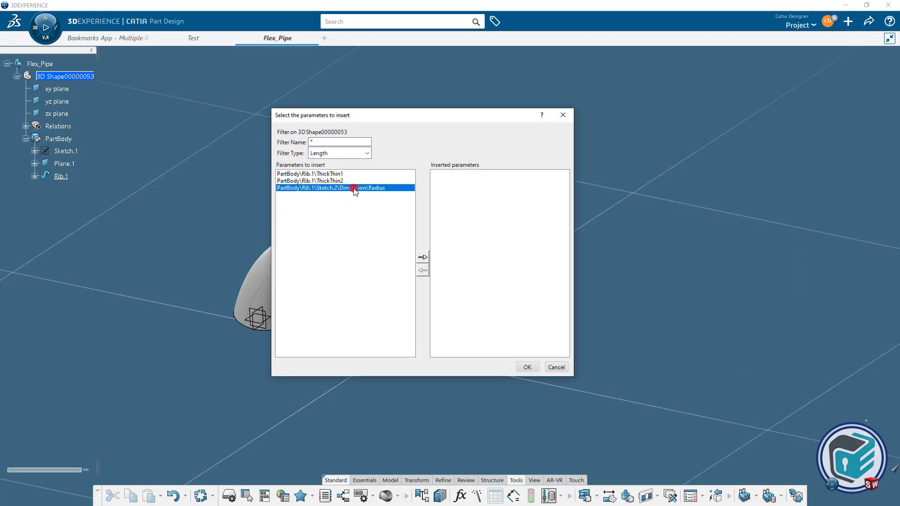
click(423, 257)
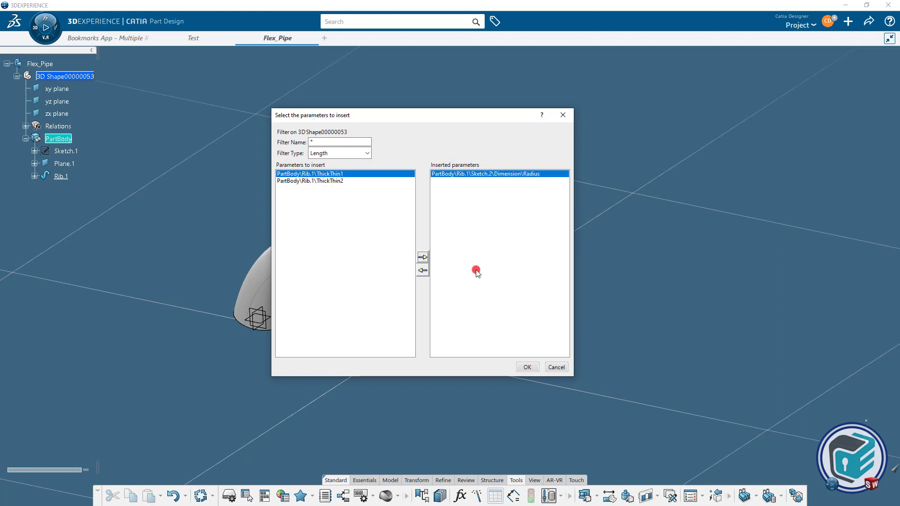
click(527, 367)
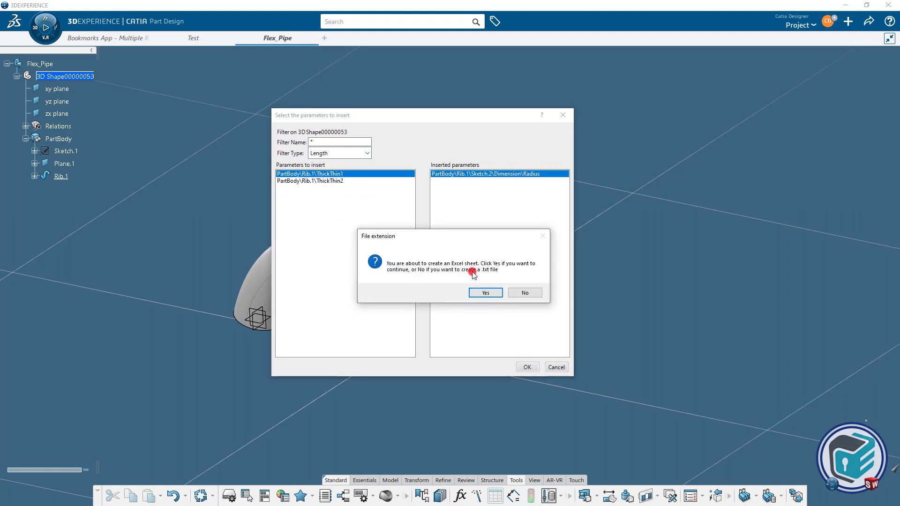
Step: Create the design table as an Excel sheet with the engineering document title Flex_Pipe
click(485, 293)
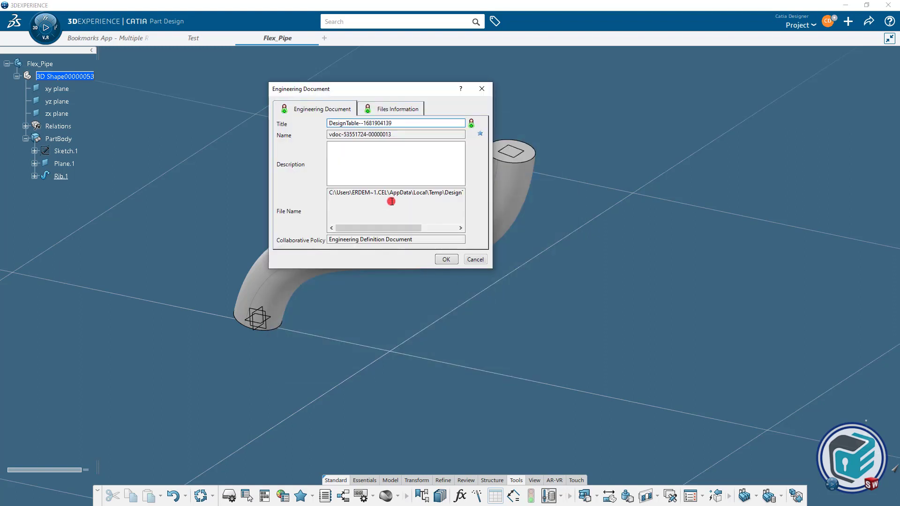
drag(398, 123, 297, 124)
key(Caps_Lock)
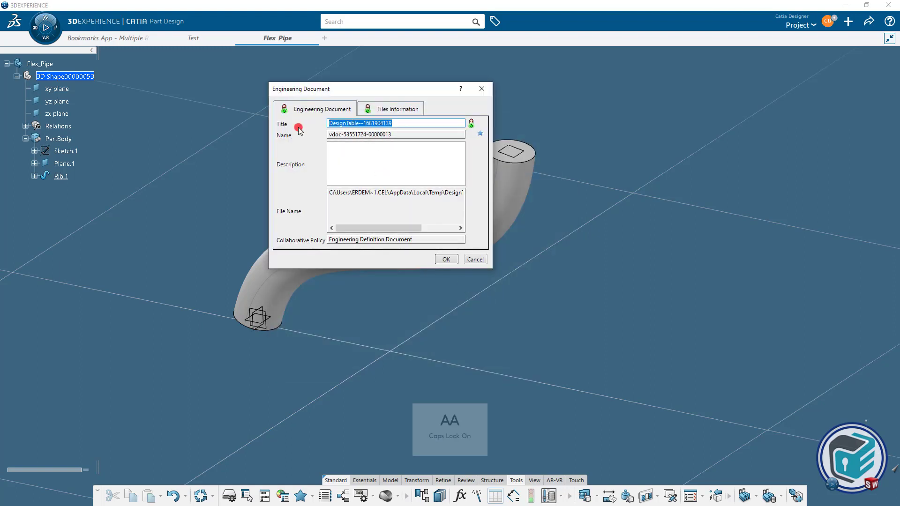
text(F)
key(Caps_Lock)
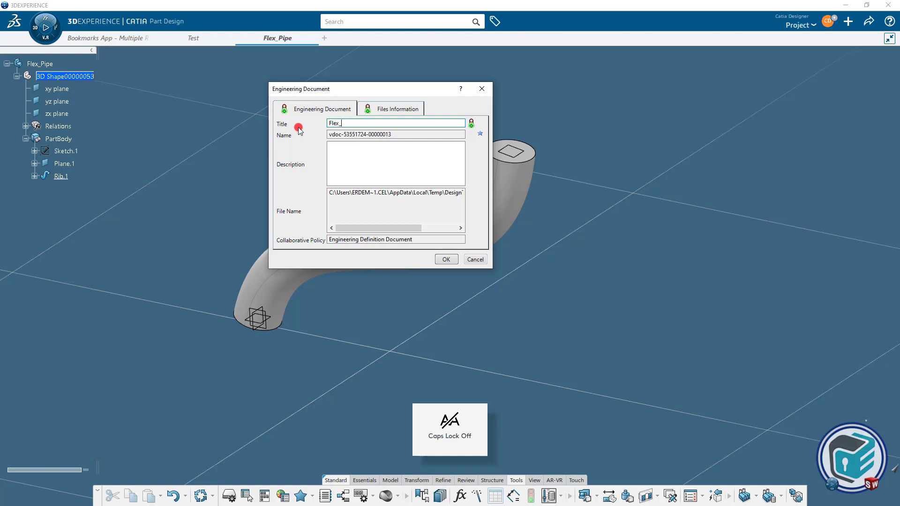
key(Caps_Lock)
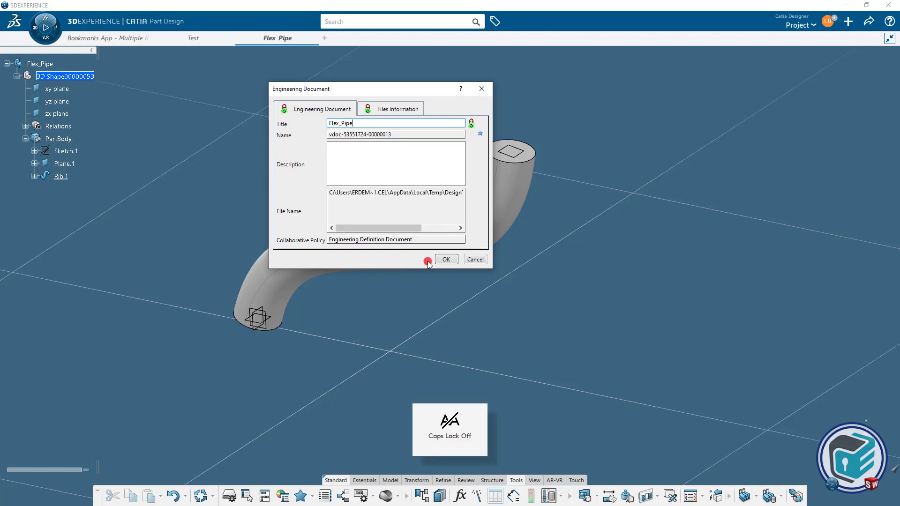
click(446, 259)
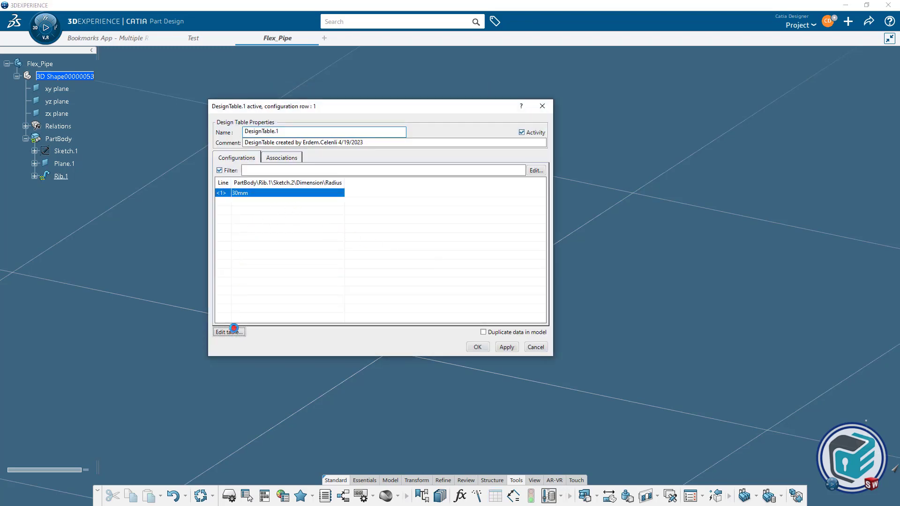
Step: Open the design table in Excel, insert a column before the radius column and head it Size
click(234, 329)
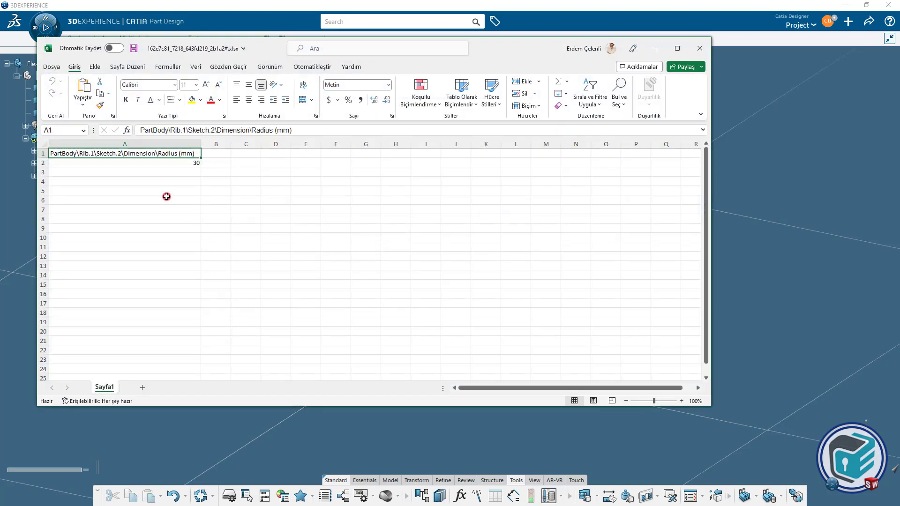
drag(173, 57, 299, 102)
click(215, 188)
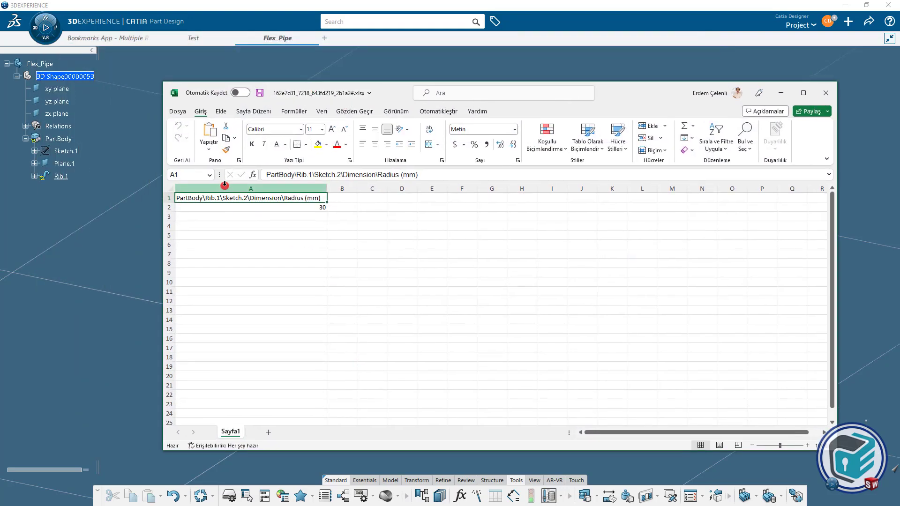
right_click(215, 187)
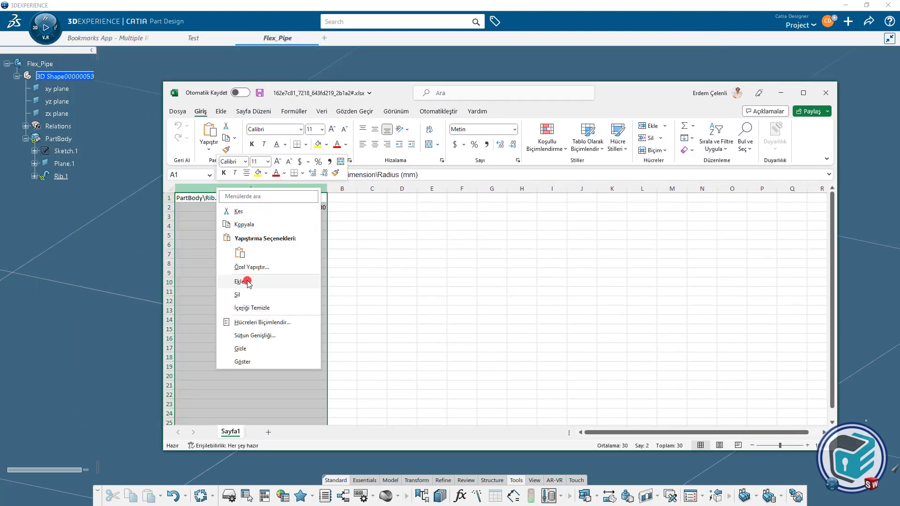
click(239, 281)
click(192, 198)
key(Caps_Lock)
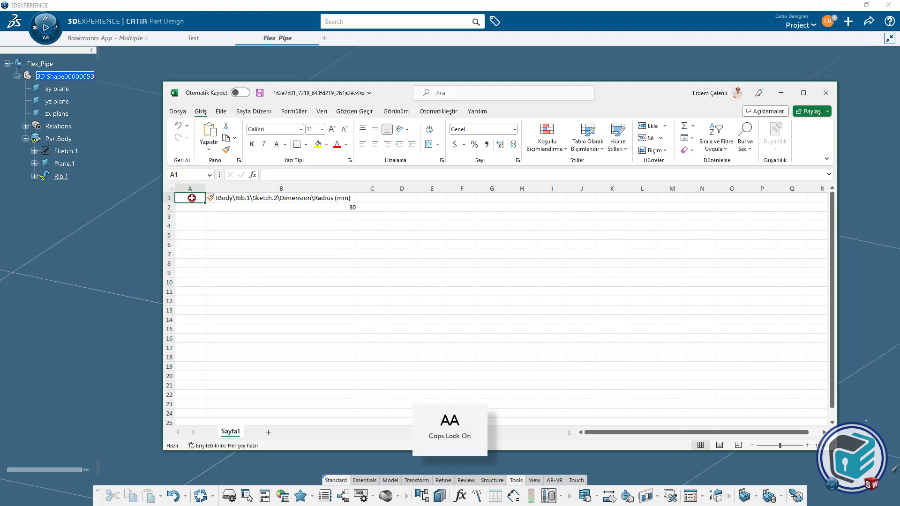
text(S)
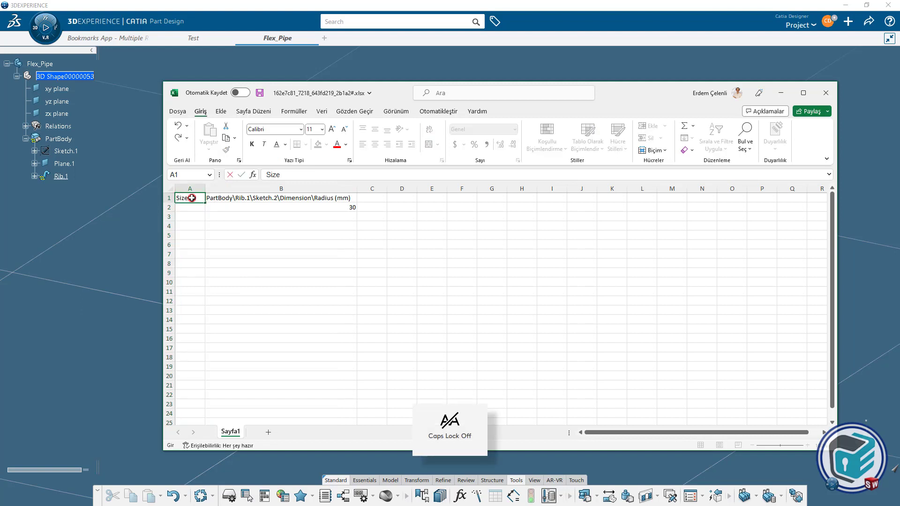
text(ize)
Step: Enter the sizes 30, 60, 80, 100 and 120 in cells A2 to A6
click(192, 206)
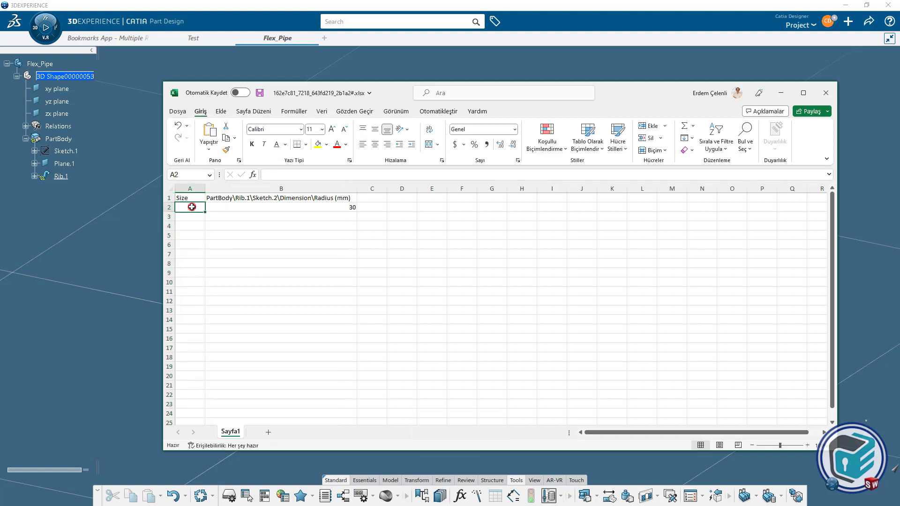
text(30)
click(189, 217)
text(60)
click(190, 226)
text(80)
click(191, 235)
text(100)
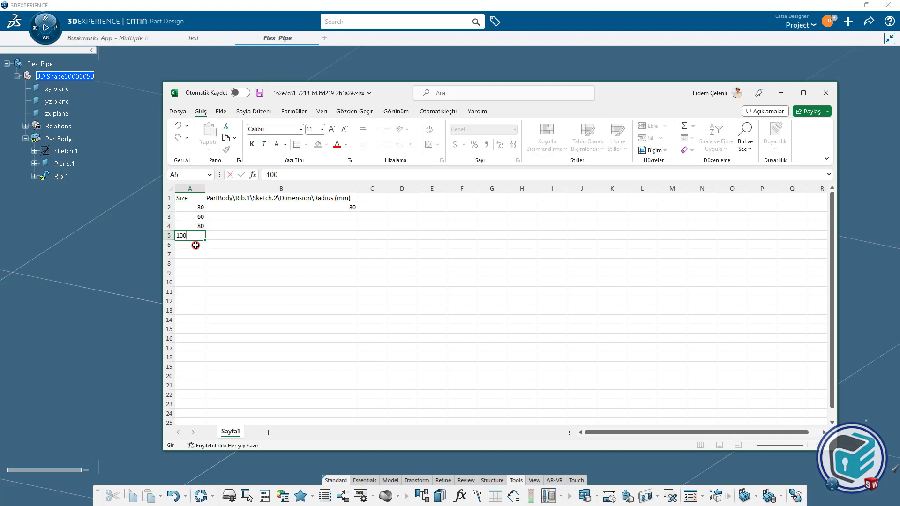
click(195, 245)
text(120)
Step: Fill the radius column in B2 to B6 with 30mm, 60mm, 80mm, 100mm and 120mm
click(335, 209)
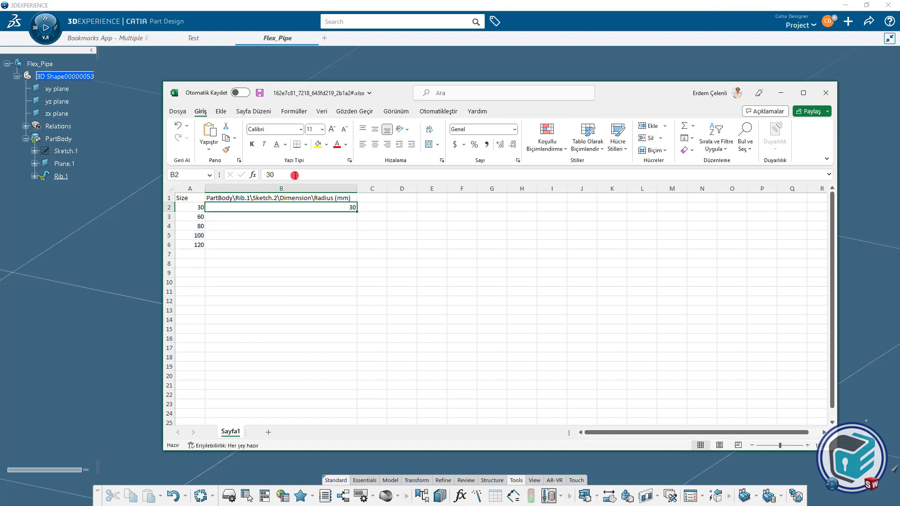
text(30mm)
key(Return)
text(60)
key(Return)
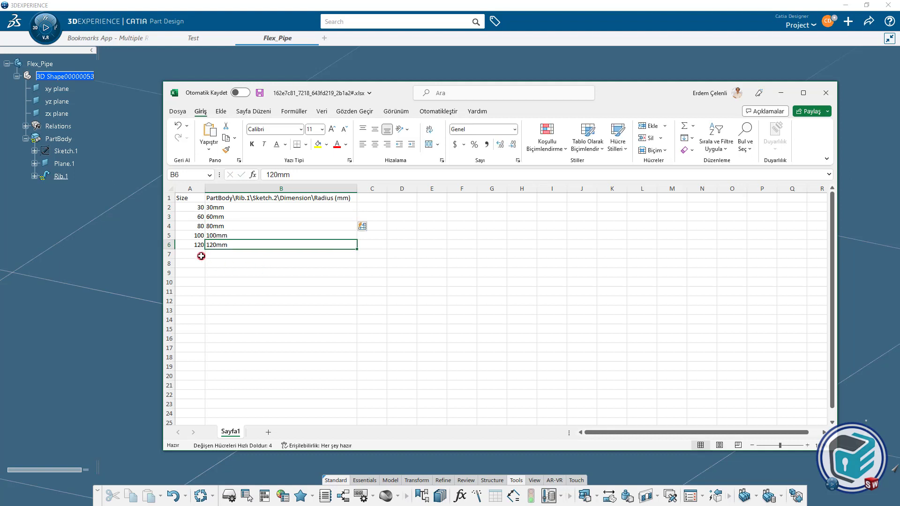
Step: Add a row below the 120 size with size 10 and radius 10mm
click(197, 254)
text(10)
click(237, 253)
text(10mm)
click(241, 282)
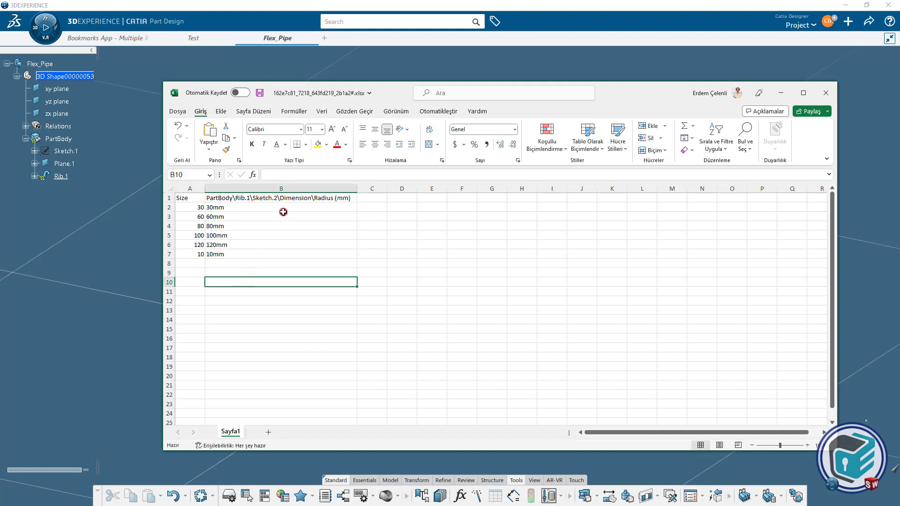
Step: Save and close the workbook, return to CATIA and dismiss the synchronization report
click(260, 92)
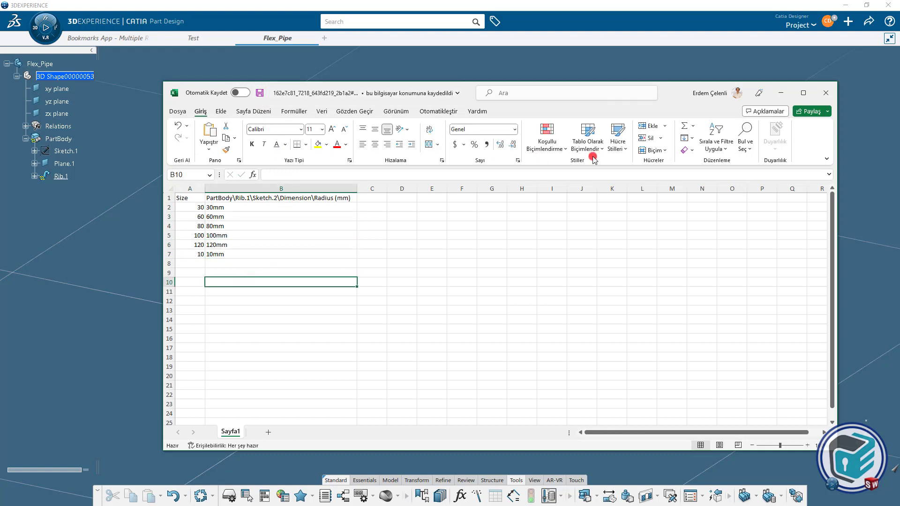
click(825, 92)
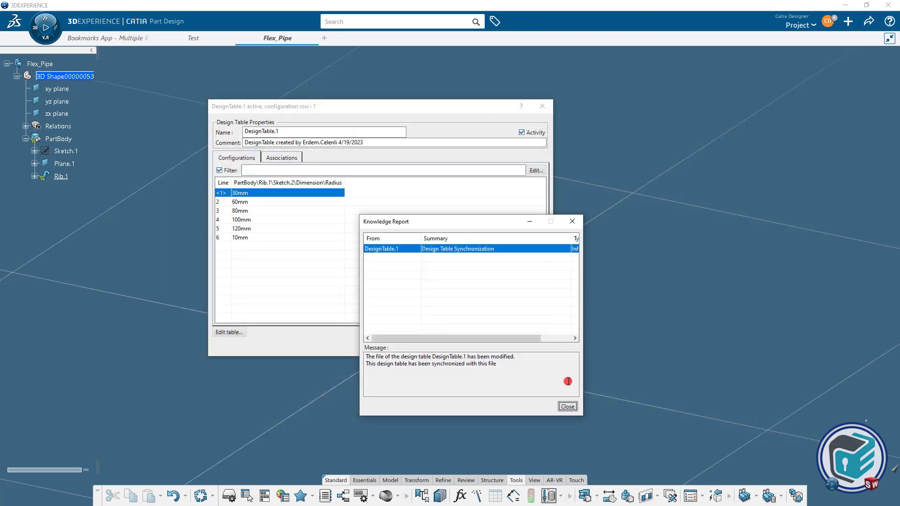
click(567, 407)
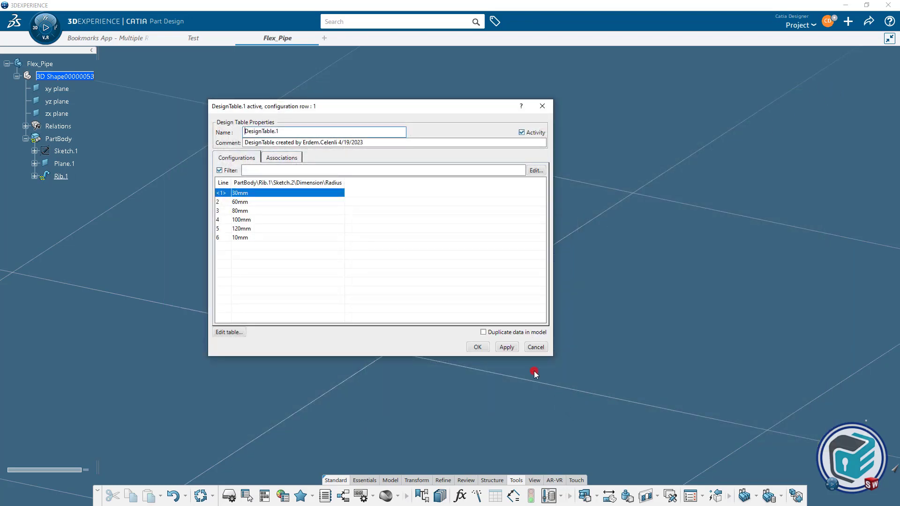
Step: Create an integer parameter from the Size column and move its association above the radius
click(281, 158)
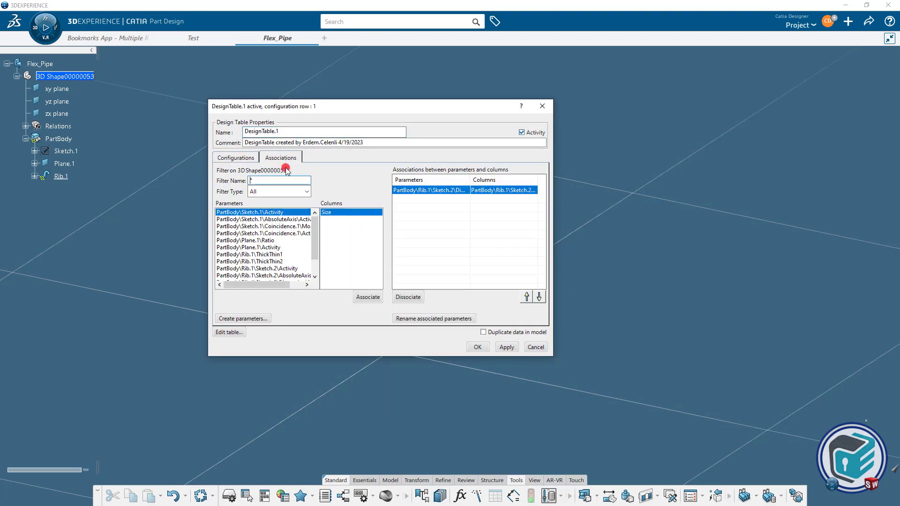
click(248, 318)
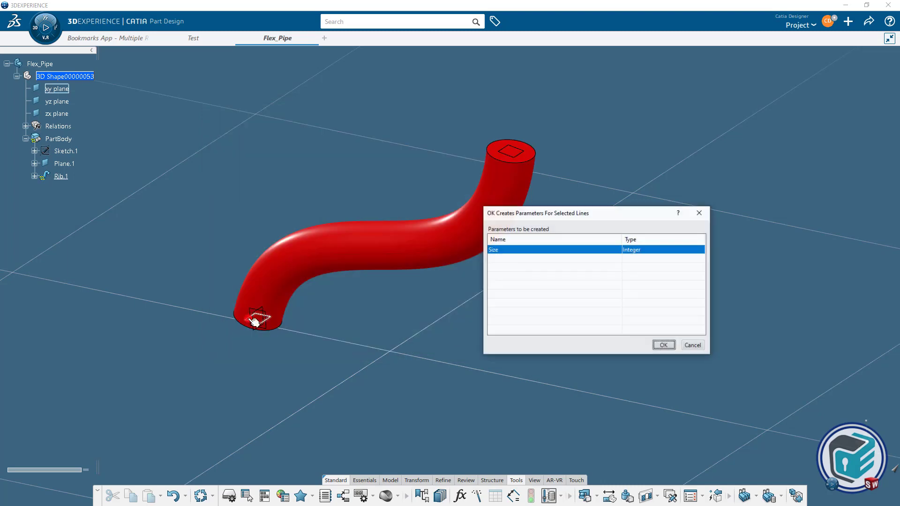
click(662, 345)
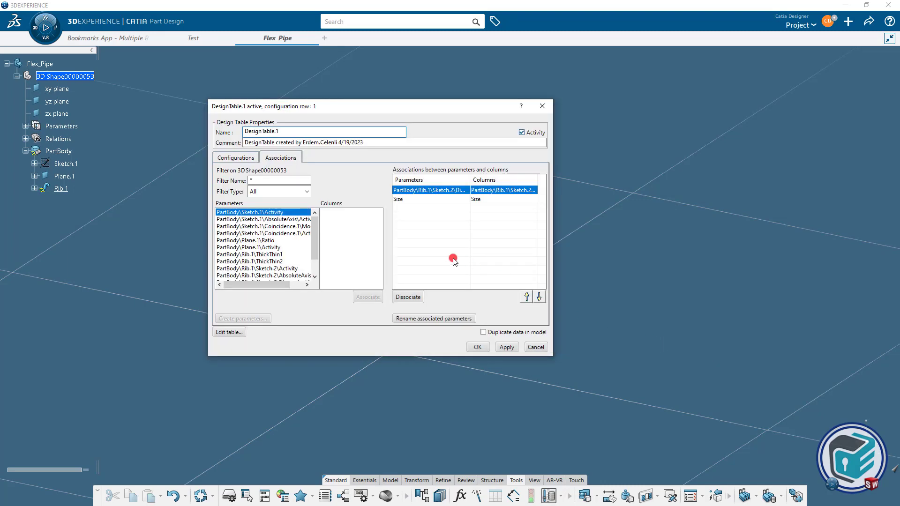
click(453, 200)
click(526, 296)
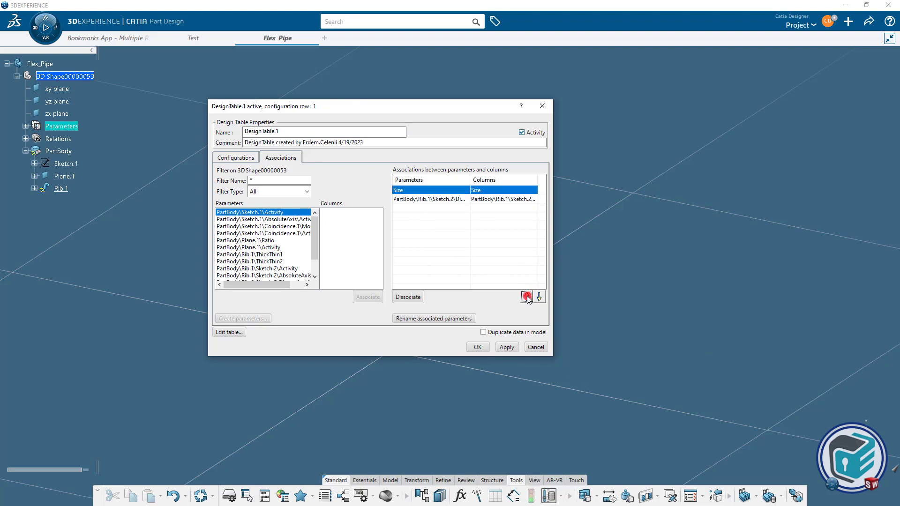
Step: Widen the Size column in the configurations list and apply and confirm the design table
click(236, 158)
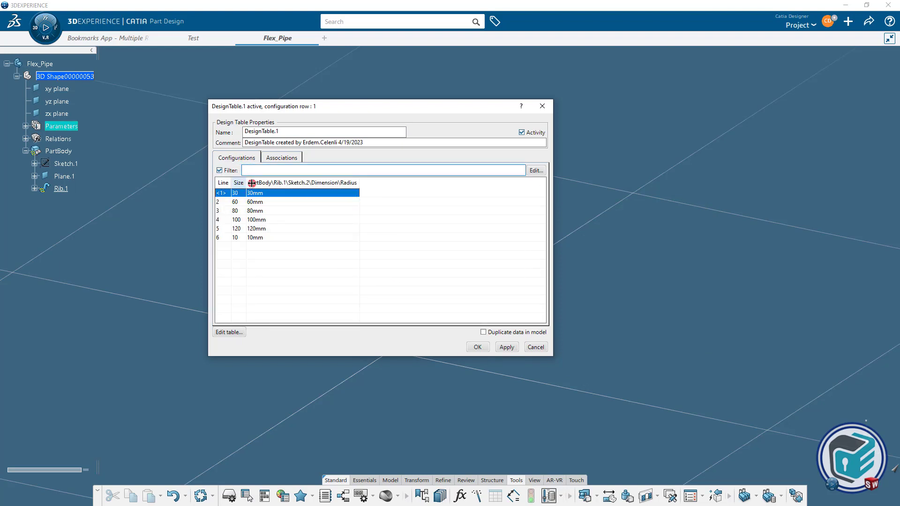
drag(252, 182, 275, 184)
click(508, 347)
click(477, 347)
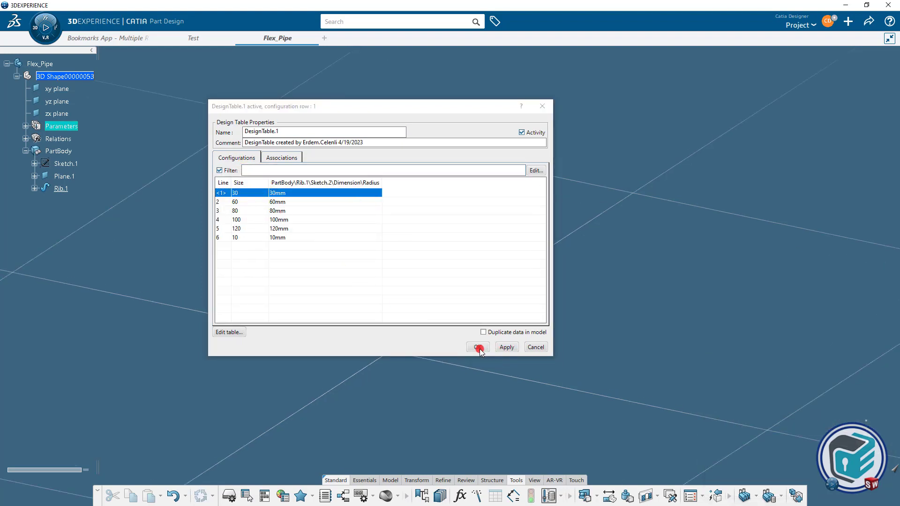
Step: Open the design table from the Size parameter and apply the 60 mm configuration to the pipe
click(26, 126)
double_click(66, 139)
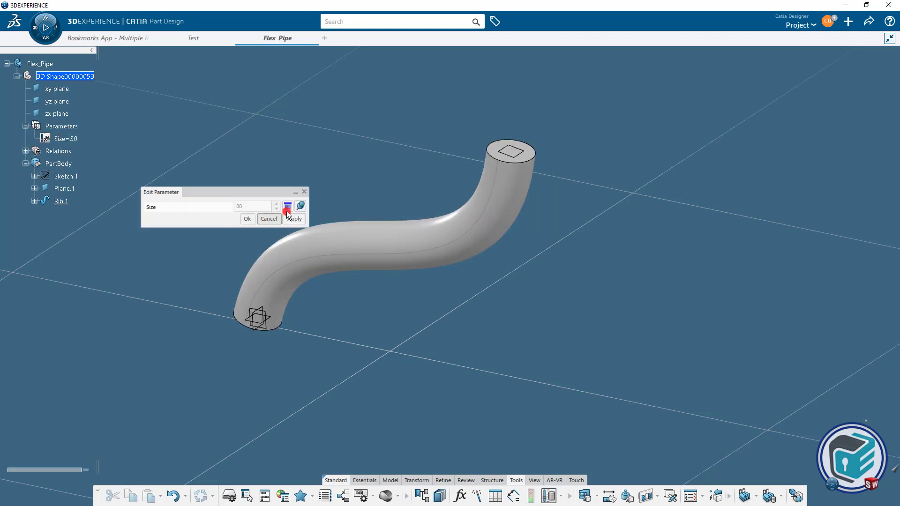
click(287, 207)
middle_drag(417, 251, 362, 248)
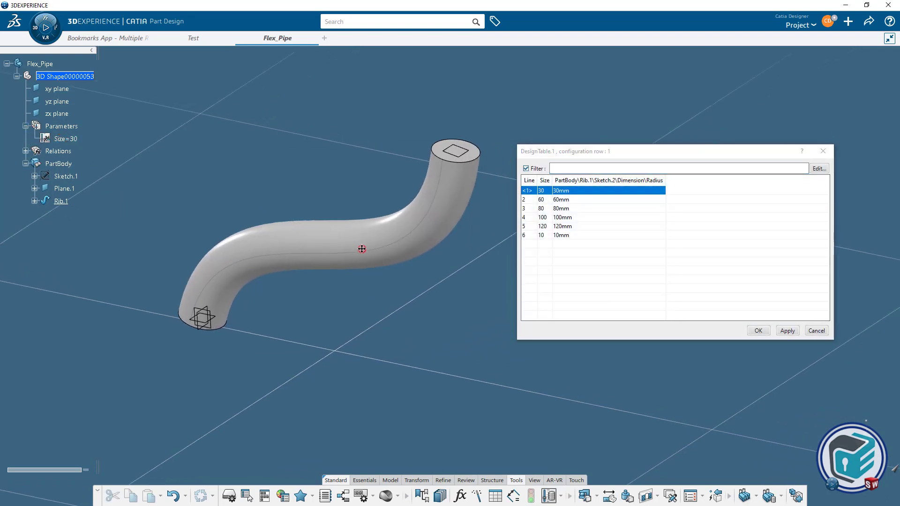
click(561, 200)
click(787, 331)
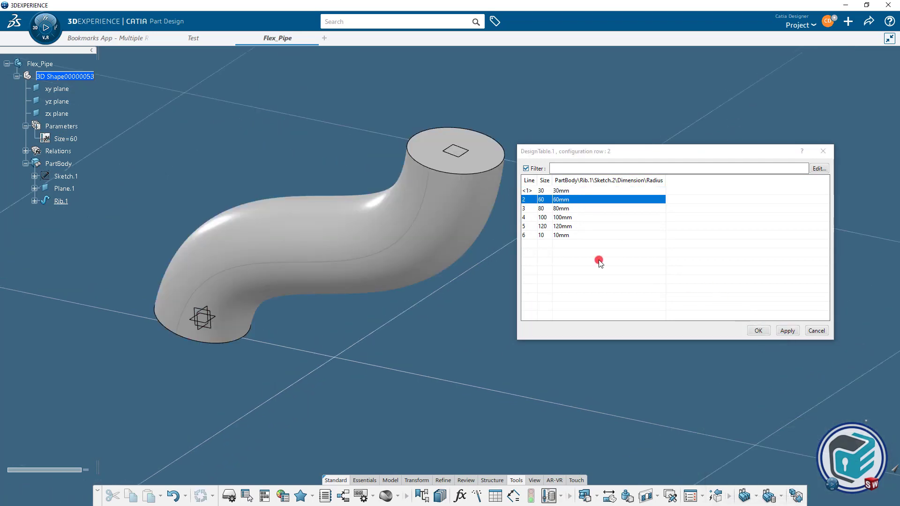
Step: Apply the 10 mm and 80 mm design table configurations to the pipe in turn
click(563, 238)
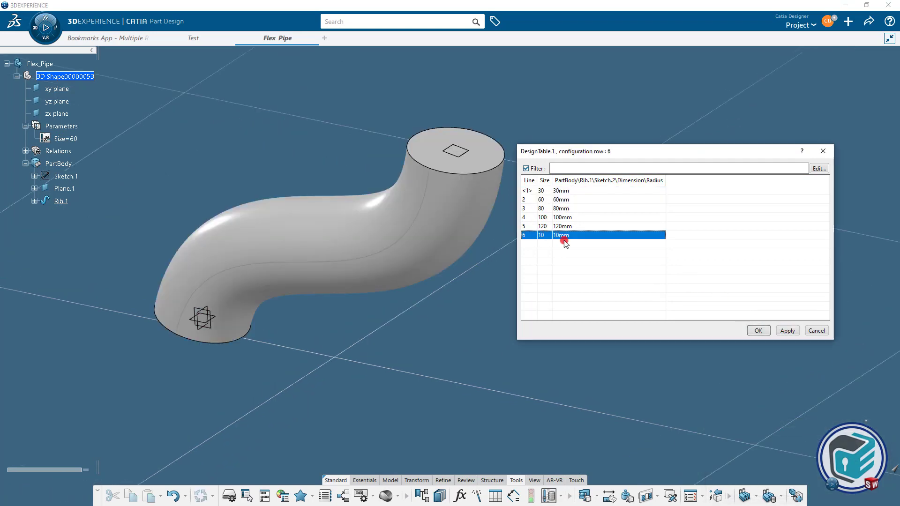
click(787, 330)
click(568, 209)
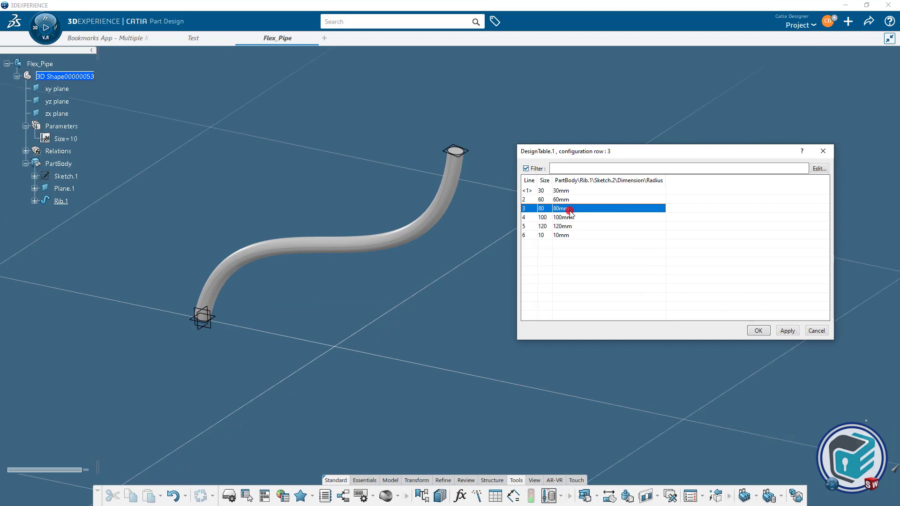
click(791, 331)
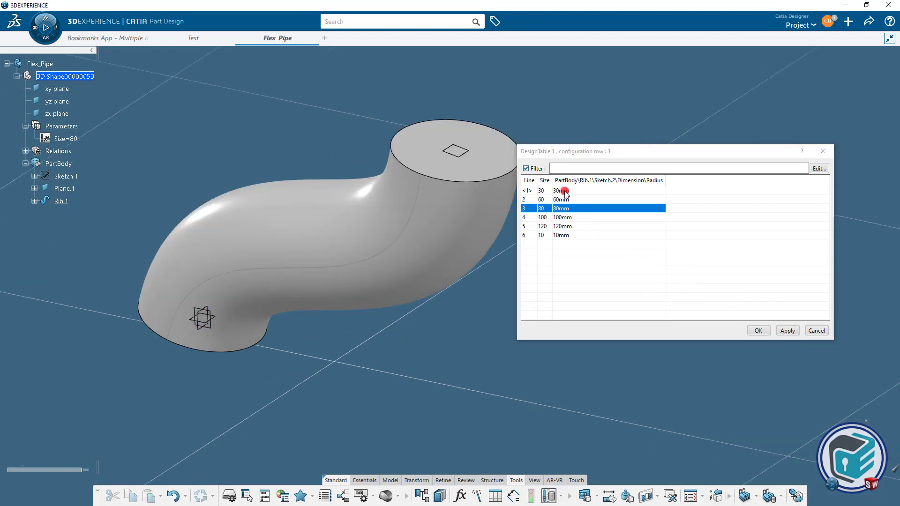
Step: Apply the 30 mm configuration to the pipe and confirm the design table
click(565, 192)
click(787, 330)
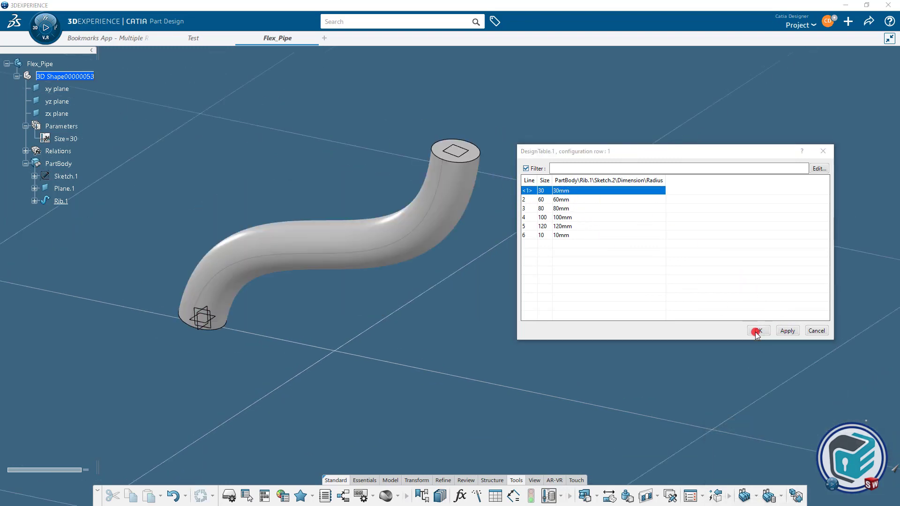
click(755, 331)
click(250, 221)
middle_drag(477, 305, 521, 307)
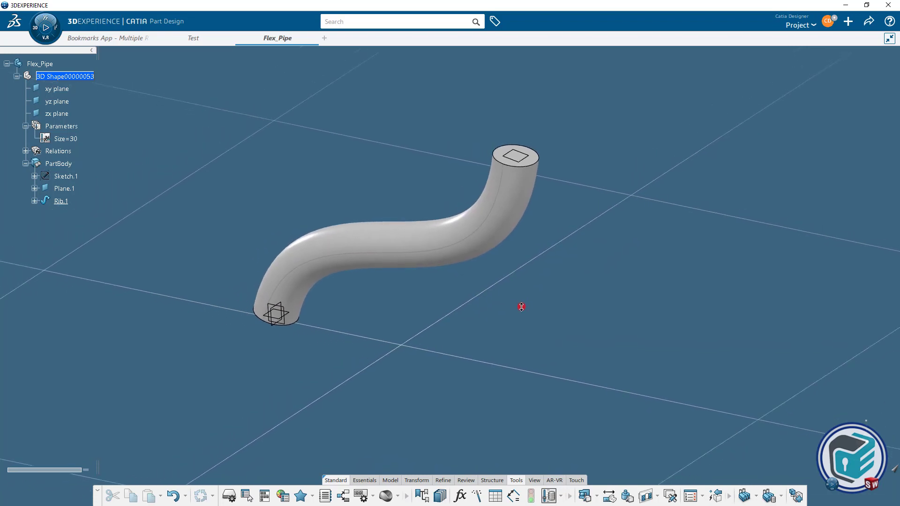
Step: Start a User Feature definition and name it Flex_Pipe
click(758, 492)
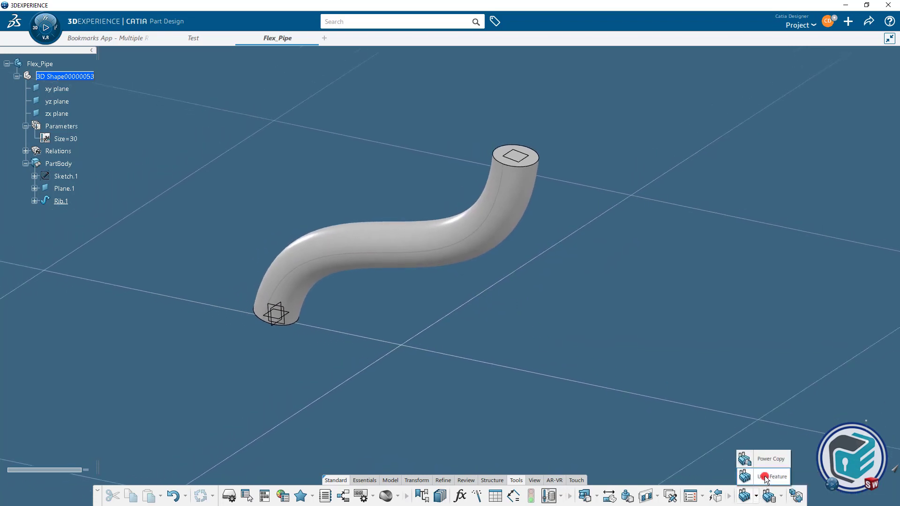
click(765, 476)
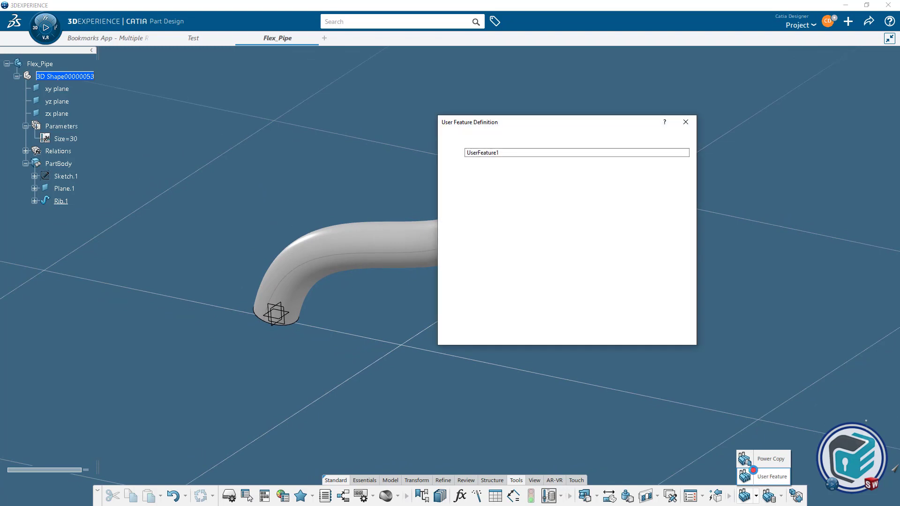
drag(510, 153, 453, 151)
key(Caps_Lock)
text(F)
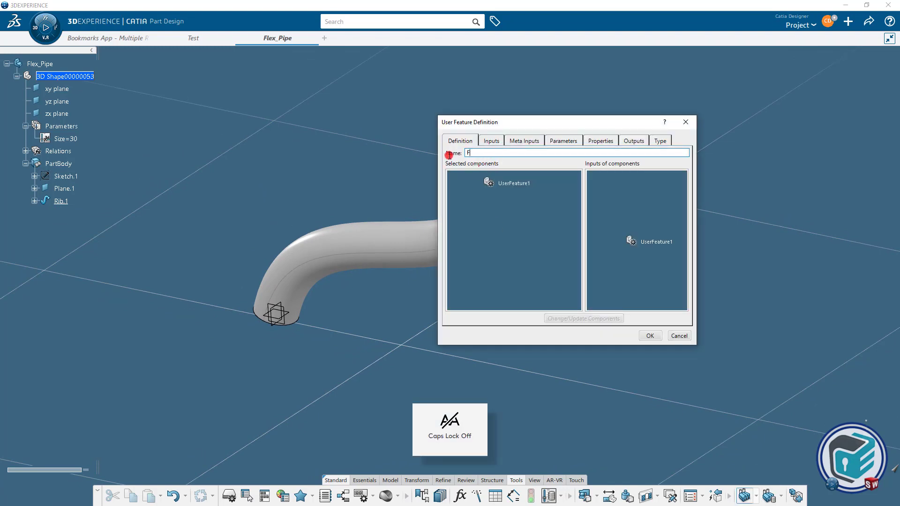
text(lex_)
key(Caps_Lock)
text(P)
key(Caps_Lock)
Step: Add the Size parameter, DesignTable.1, Rib.1 and Plane.1 as components of the user feature and enlarge the definition window
click(64, 138)
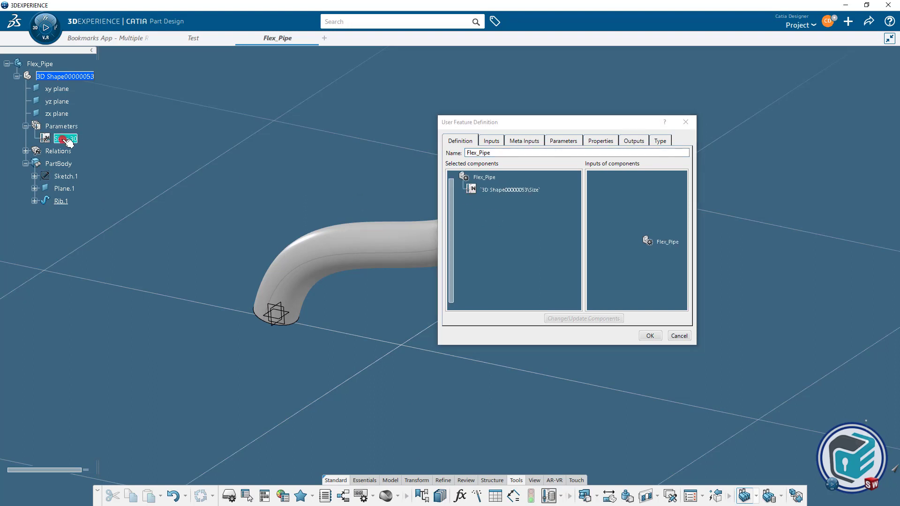
click(26, 151)
click(69, 163)
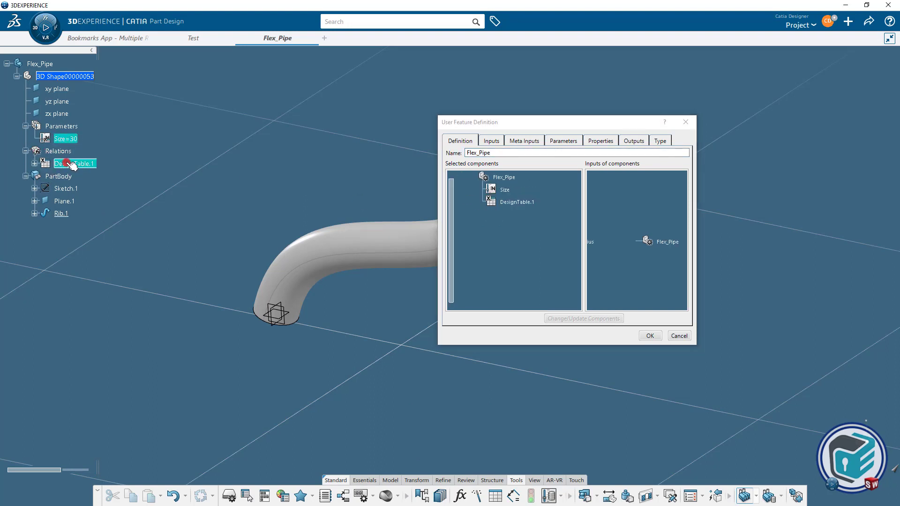
click(63, 213)
click(64, 201)
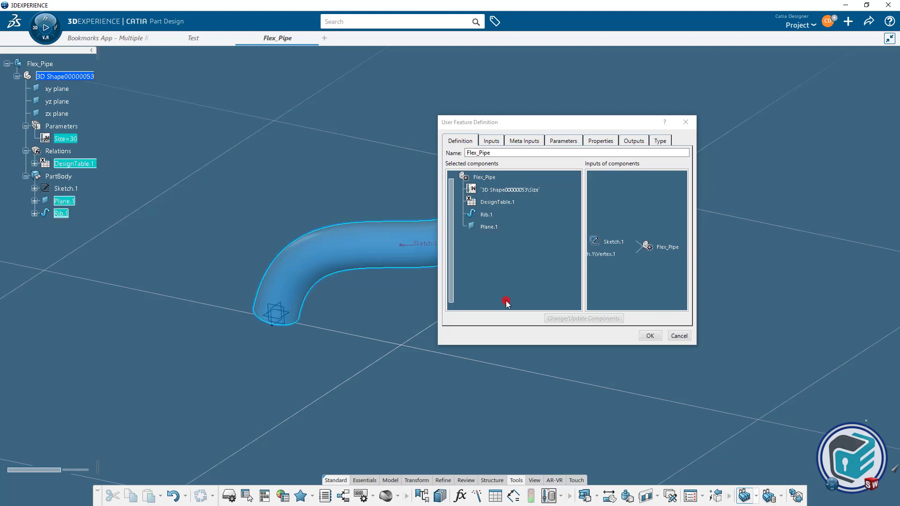
drag(697, 347, 806, 415)
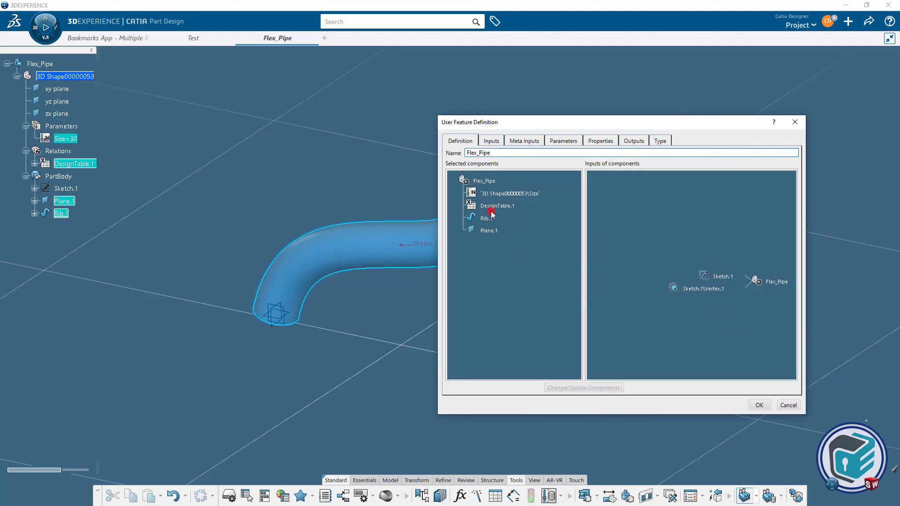
Step: Publish the Size parameter of the user feature, confirm the definition and expand the knowledge templates in the tree
click(562, 141)
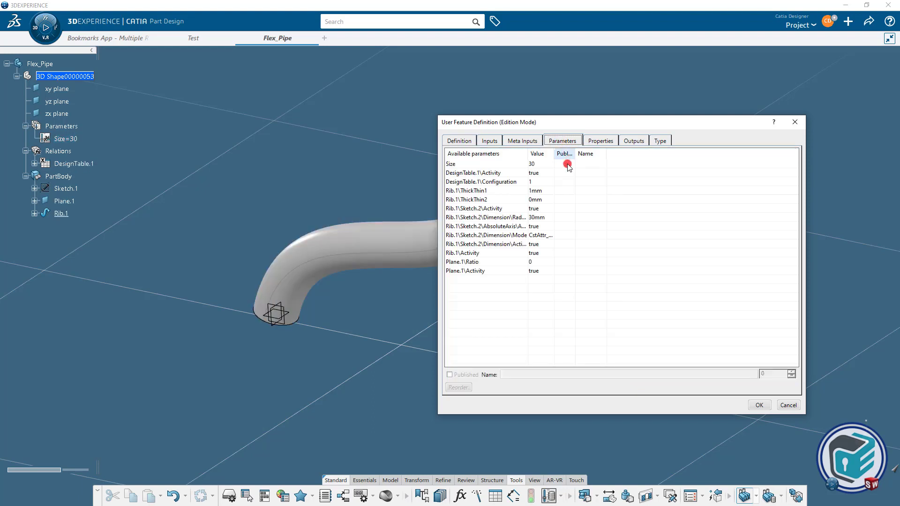
click(506, 166)
click(450, 374)
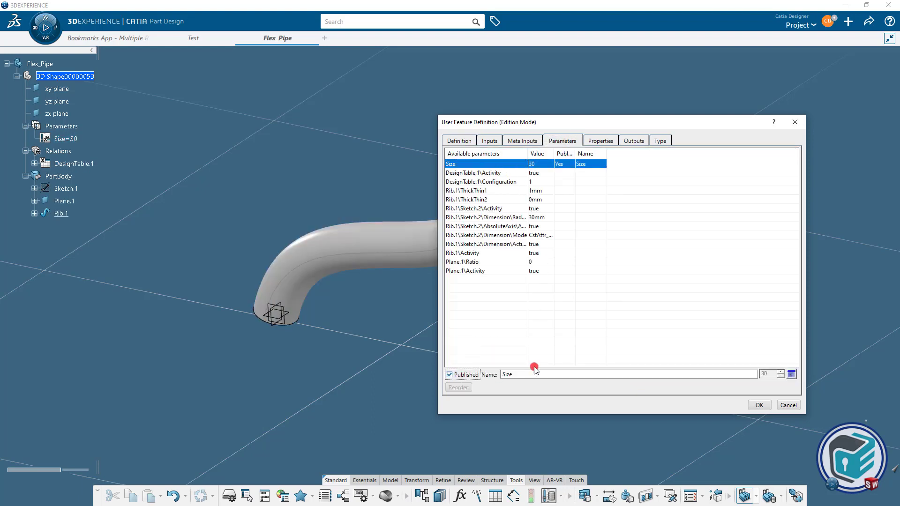
click(759, 405)
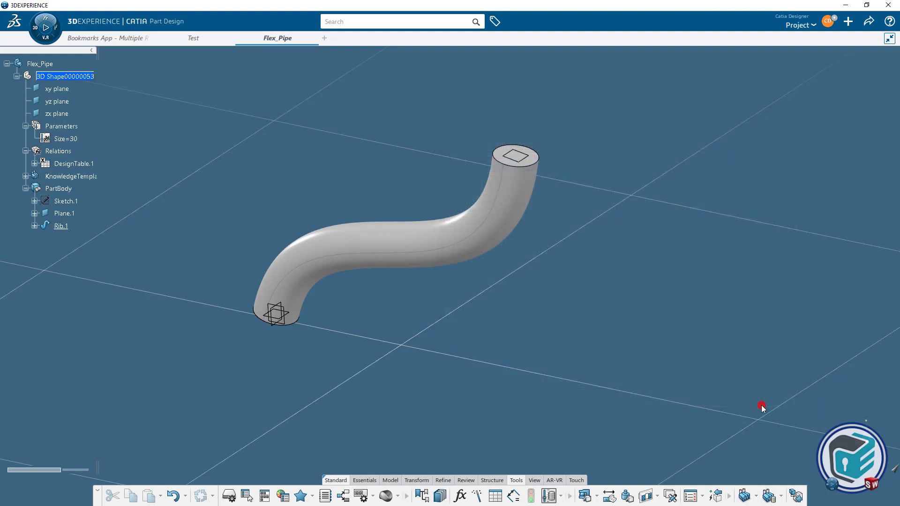
click(25, 176)
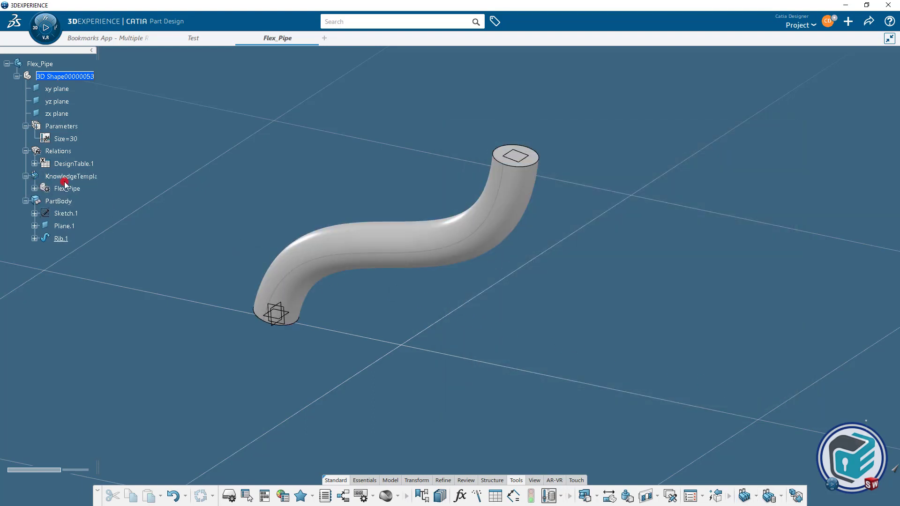
middle_drag(445, 183, 509, 196)
Step: Create a new 3D Part titled Test
click(848, 21)
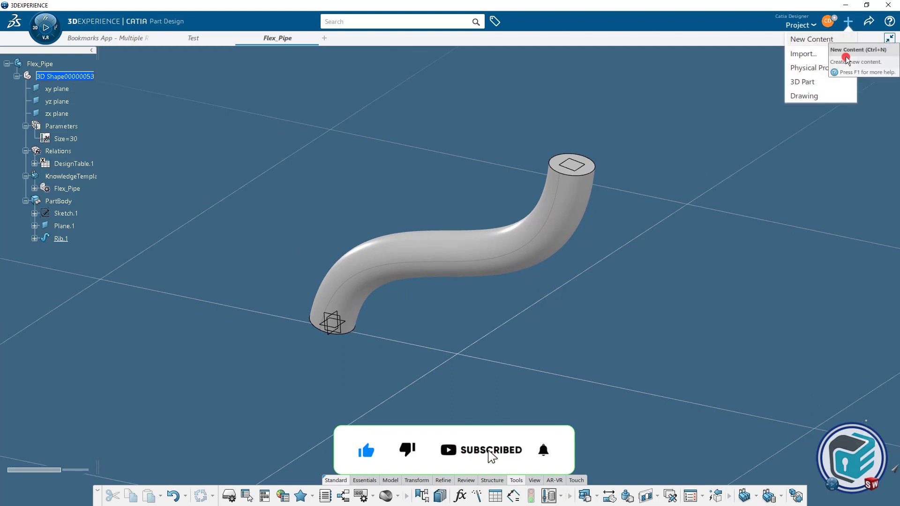
click(819, 83)
drag(433, 127, 322, 127)
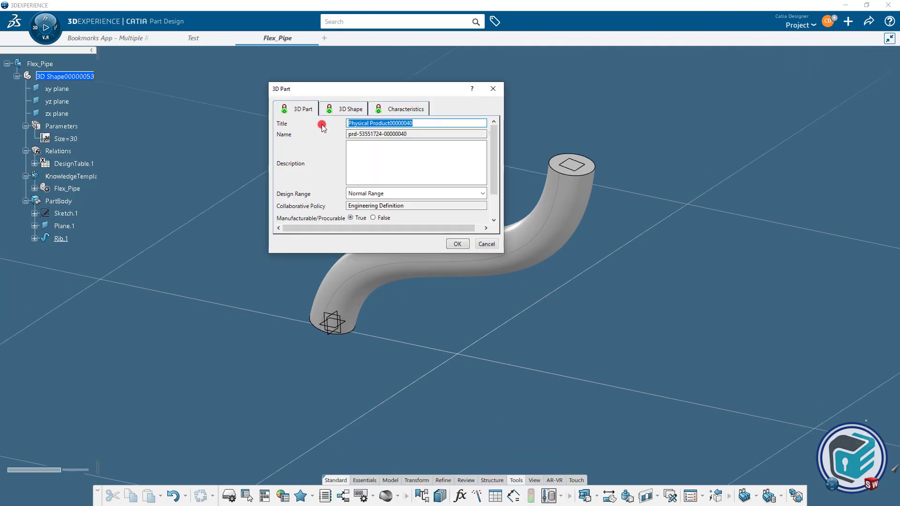
key(Caps_Lock)
text(T)
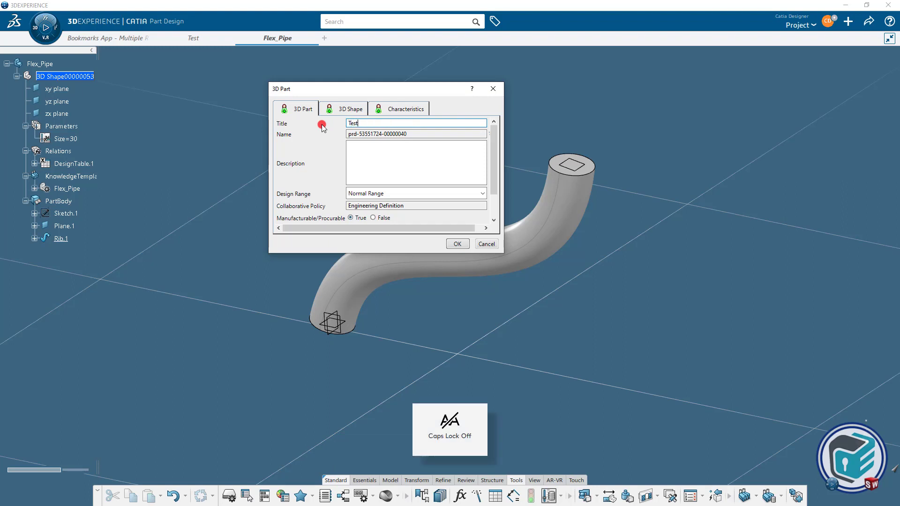
text(est)
click(457, 244)
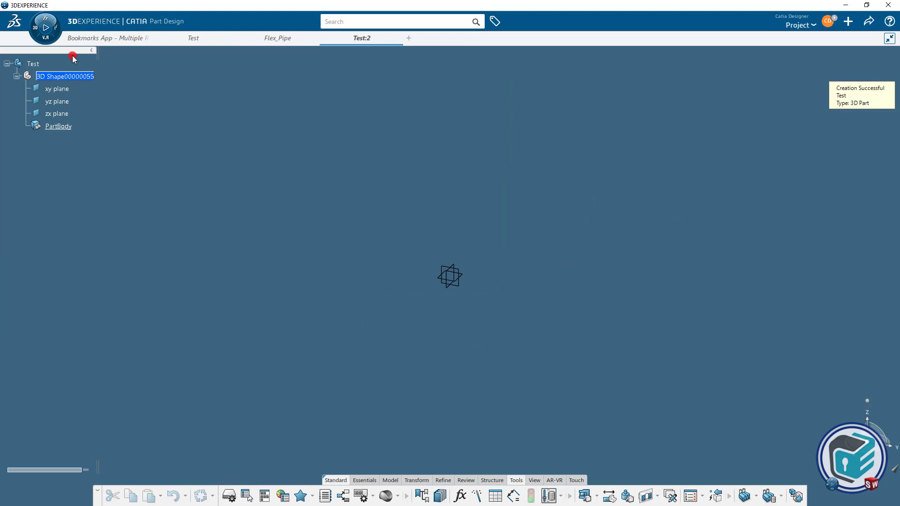
Step: Find the Generative Wireframe & Surface app by searching for "wire" and switch to it
click(41, 38)
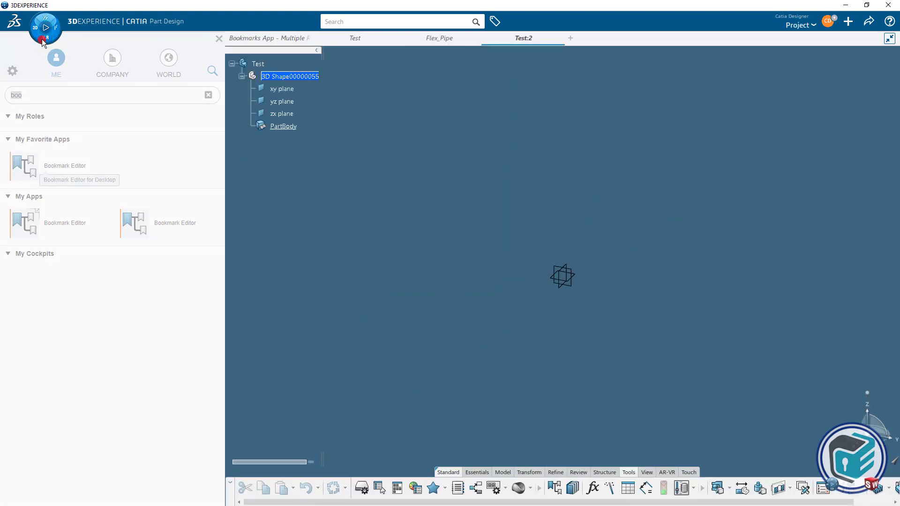
click(209, 95)
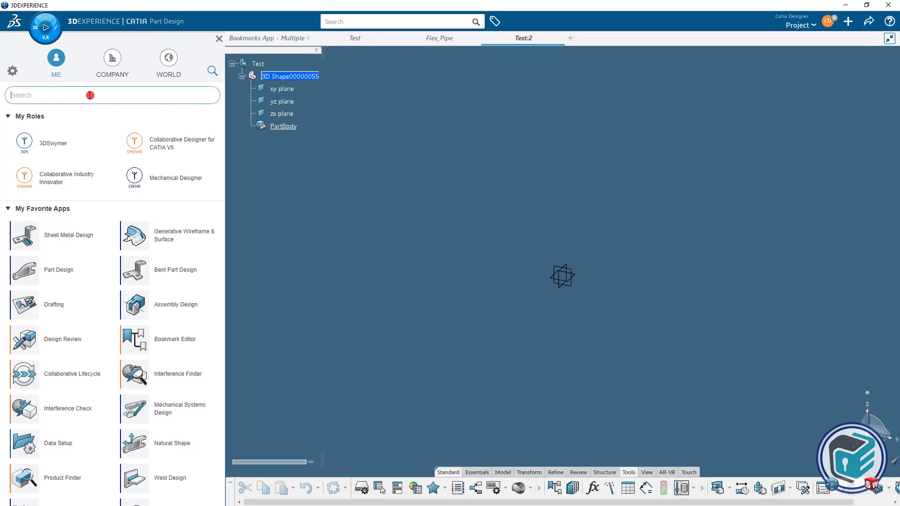
text(wire)
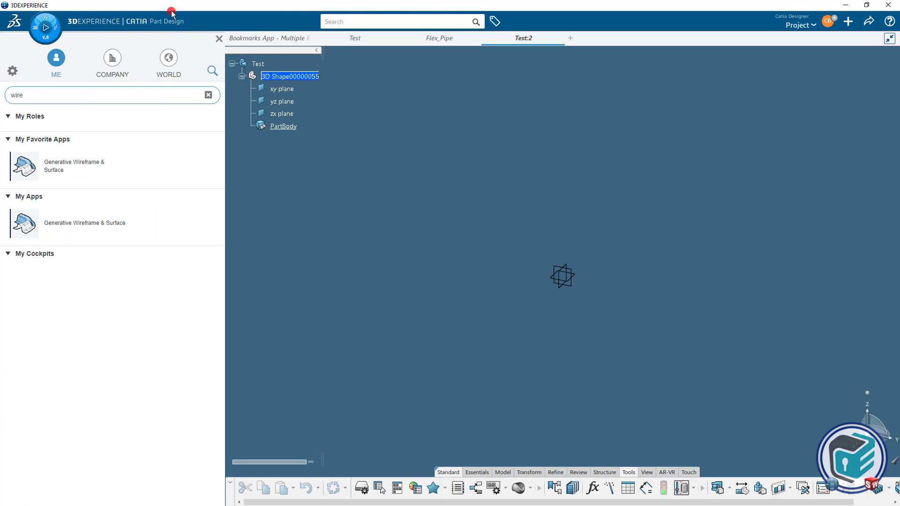
click(59, 166)
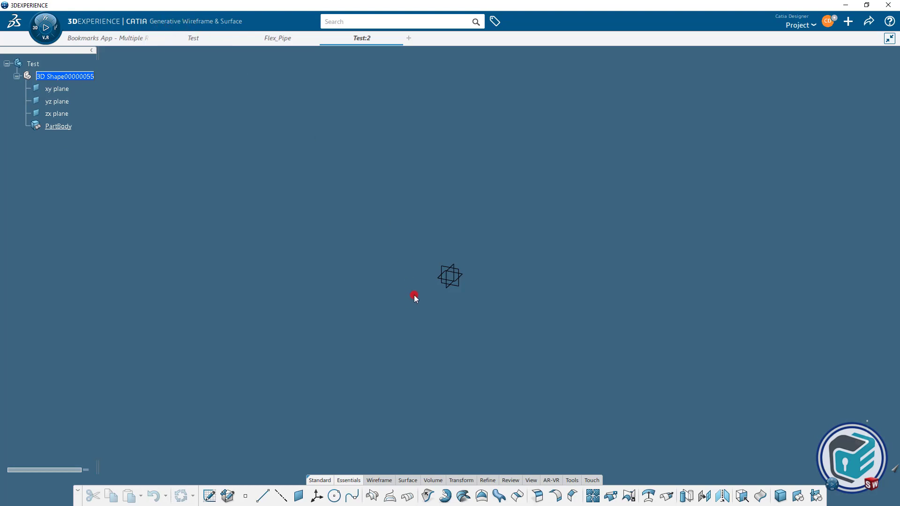
Step: Create one coordinate point at the origin and a second at X 400 mm, Y 0 mm, Z 300 mm
click(245, 496)
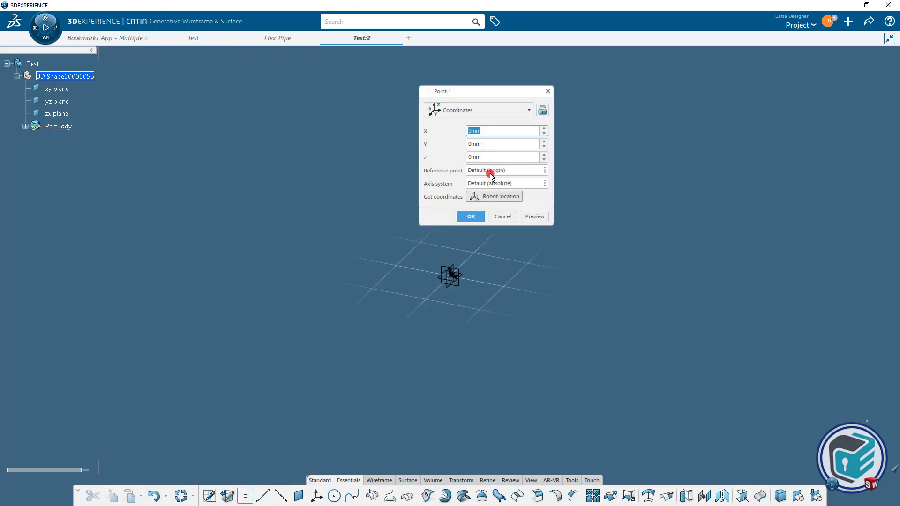
click(470, 216)
click(245, 496)
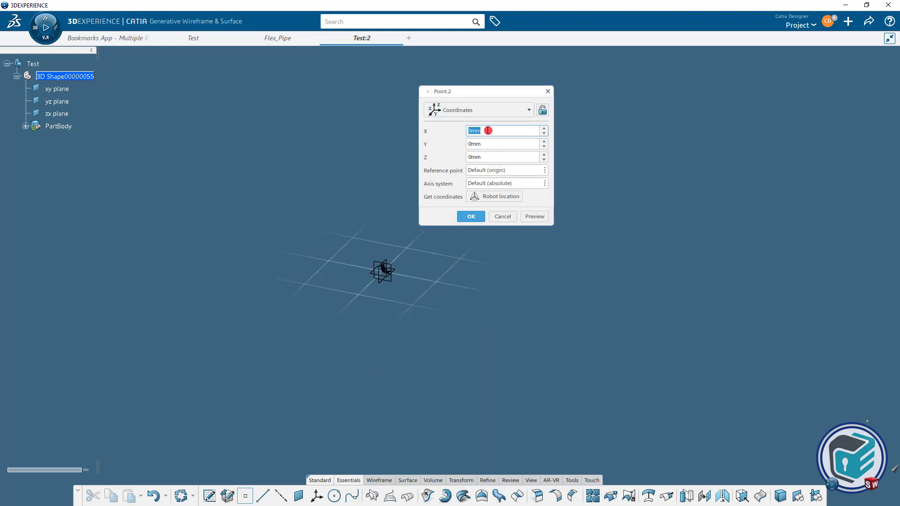
text(400)
key(Return)
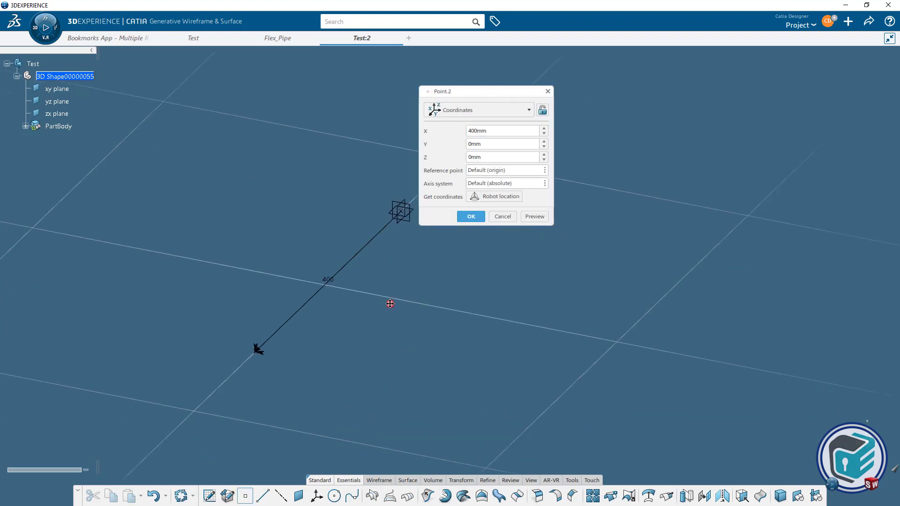
drag(487, 154, 458, 157)
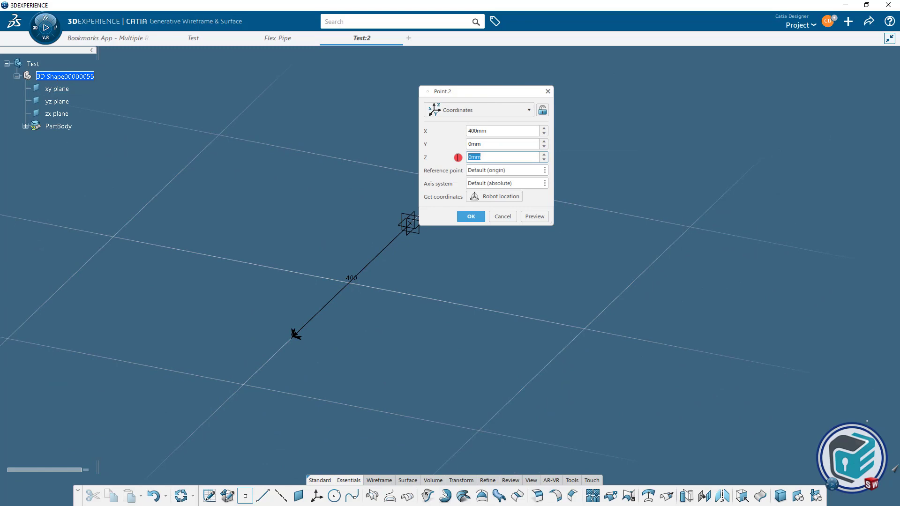
click(533, 216)
click(471, 217)
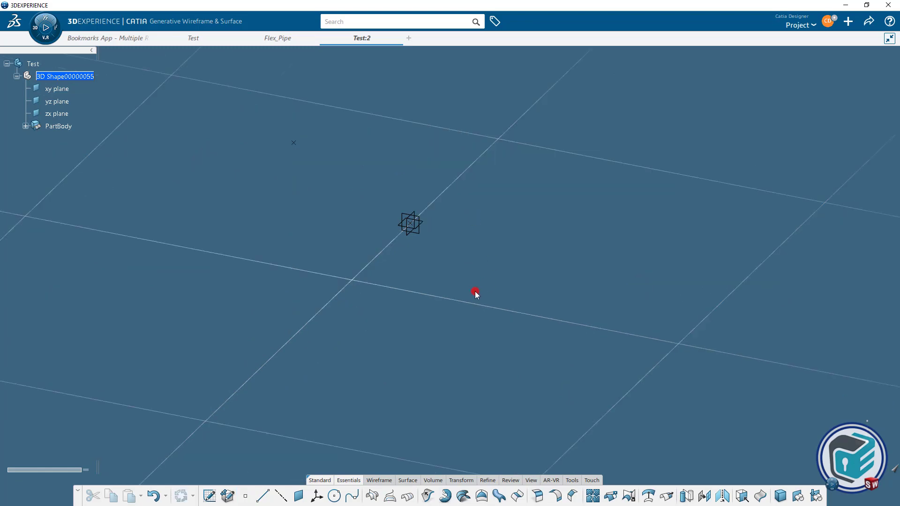
Step: Start a third coordinate point with the second point as reference, setting X to -400 mm and Y to 700 mm
middle_drag(476, 295, 313, 229)
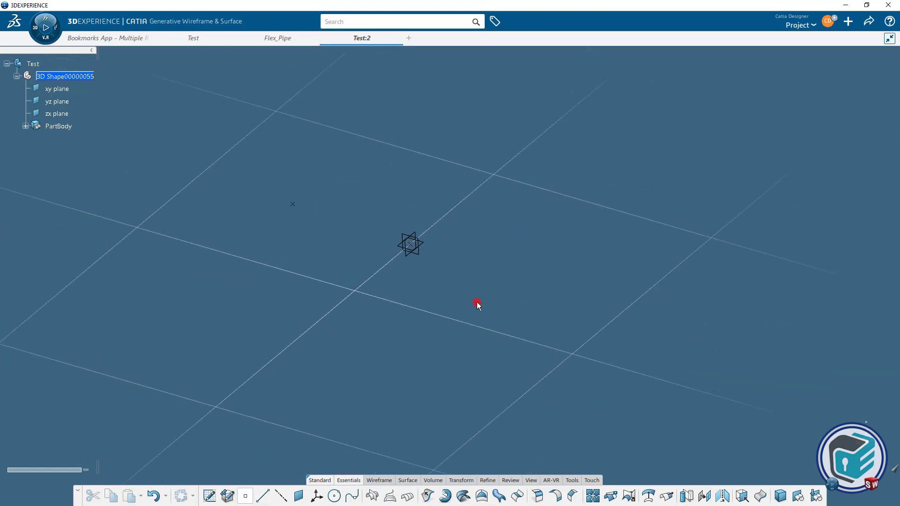
click(292, 205)
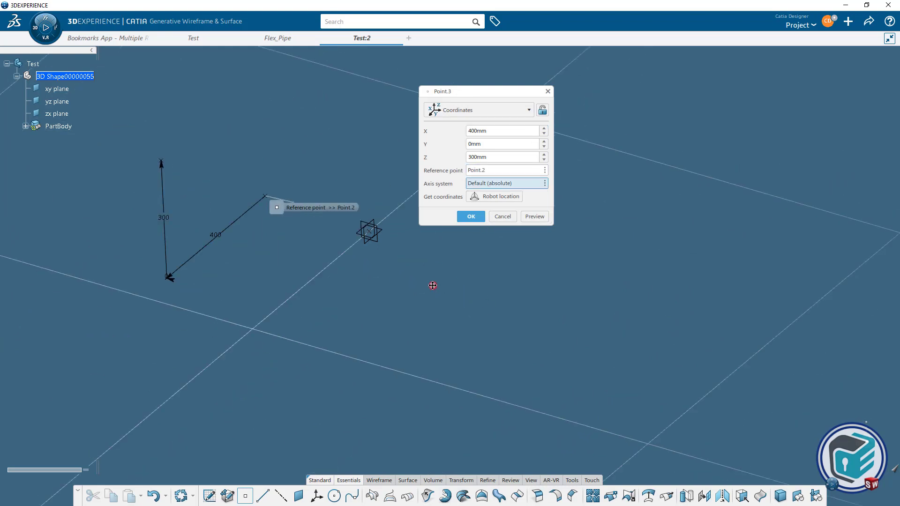
click(468, 131)
click(527, 217)
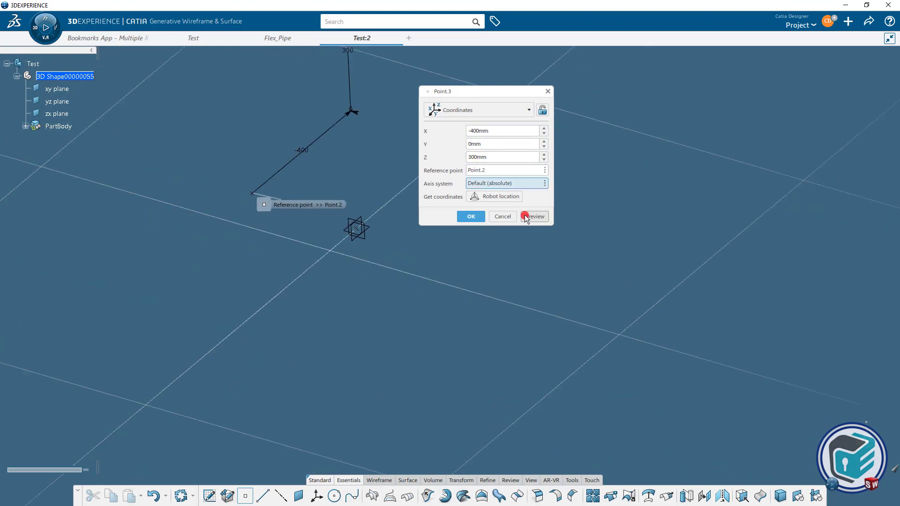
middle_drag(464, 250, 392, 291)
drag(489, 144, 450, 141)
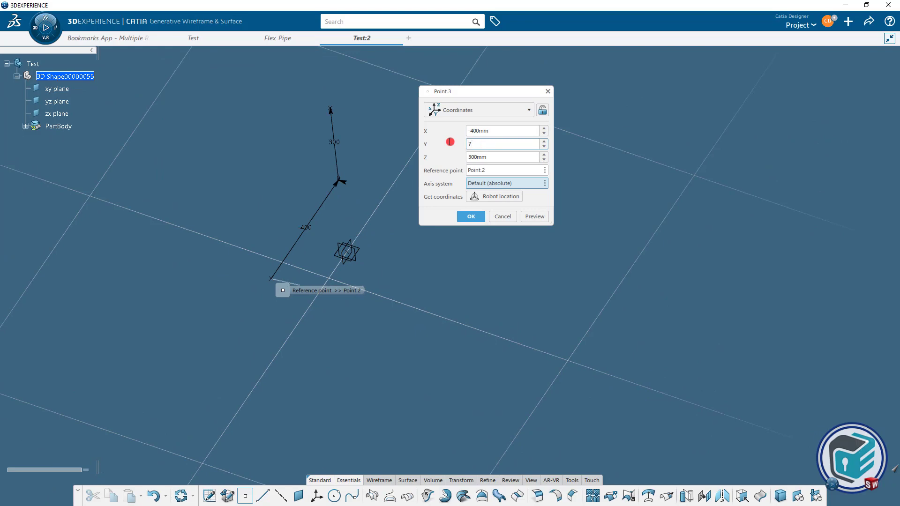
text(700)
click(547, 211)
middle_drag(490, 307, 401, 281)
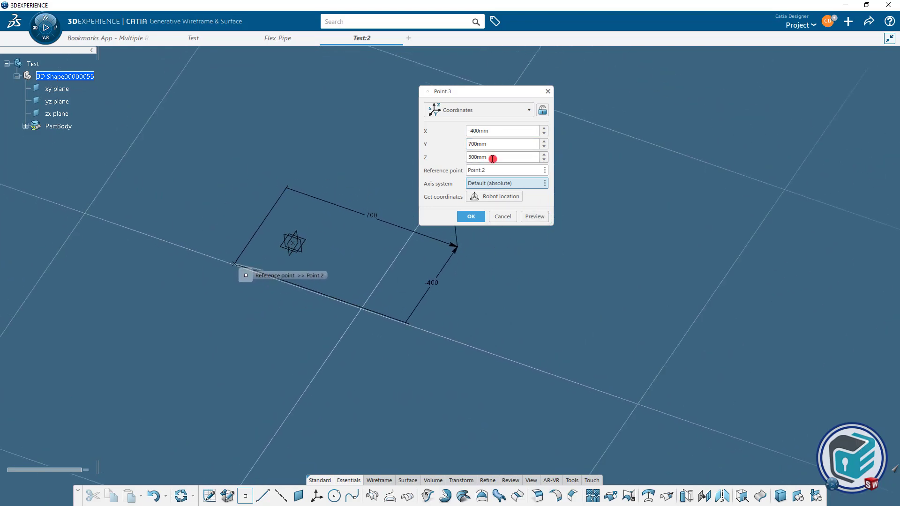
Step: Set the third point's Z coordinate to -400 mm and create the point
key(Left)
text(-)
click(534, 218)
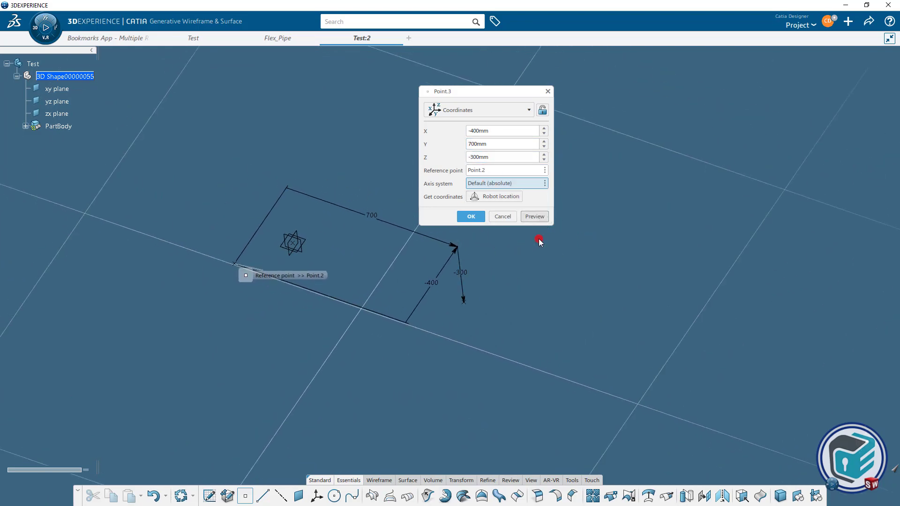
middle_drag(538, 242, 425, 292)
click(490, 160)
key(BackSpace)
key(BackSpace)
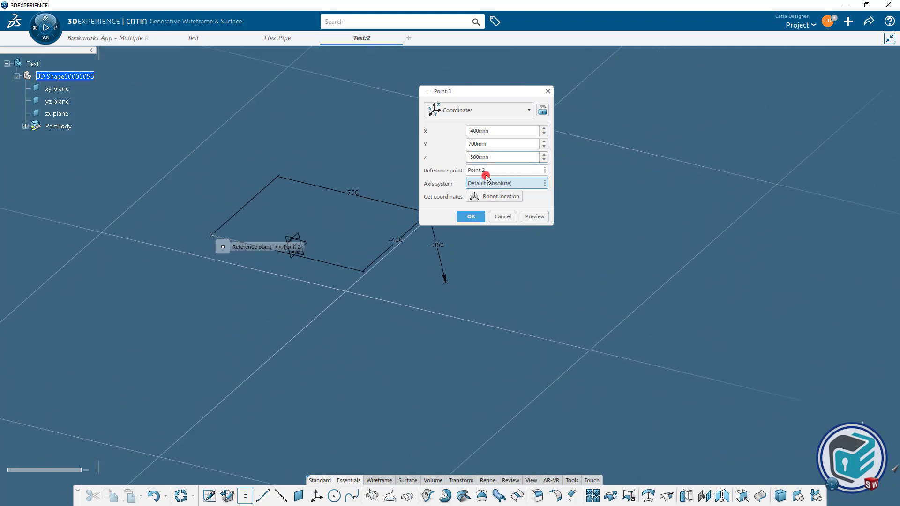
click(534, 218)
click(471, 216)
Step: Set the Y coordinate of Point.2 to 100 mm
middle_drag(475, 217, 581, 291)
click(26, 126)
double_click(65, 150)
key(Tab)
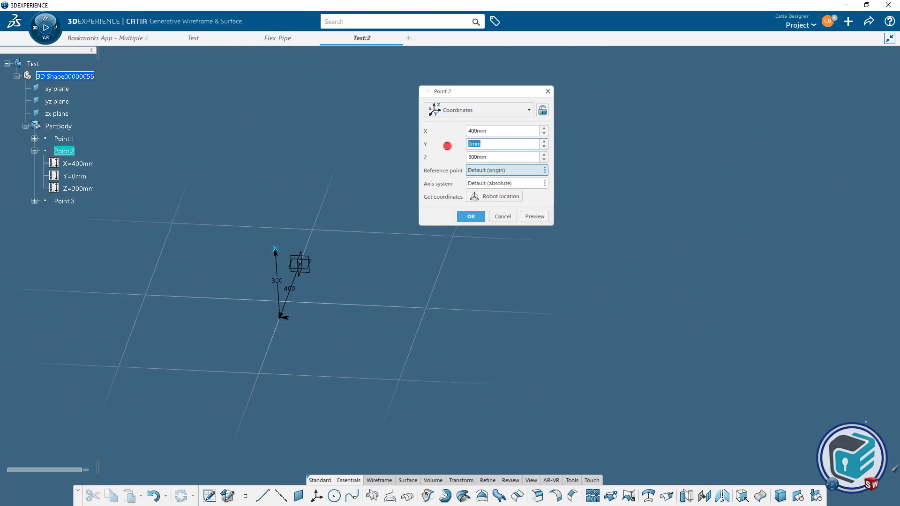
click(470, 217)
Step: Create a fourth coordinate point referenced to Point.3, with X 400 mm, Z 300 mm and a larger Y offset
middle_drag(540, 307, 298, 444)
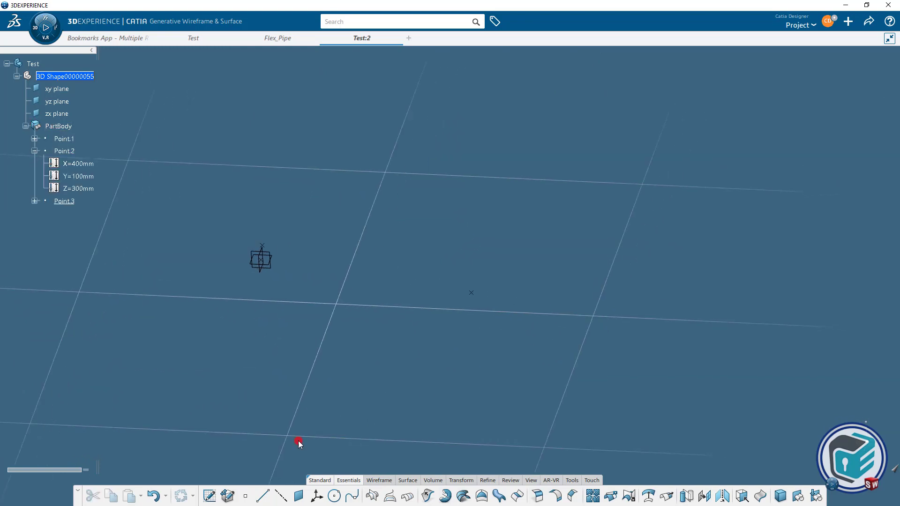
click(488, 171)
click(473, 294)
middle_drag(491, 340, 434, 392)
drag(491, 144, 448, 160)
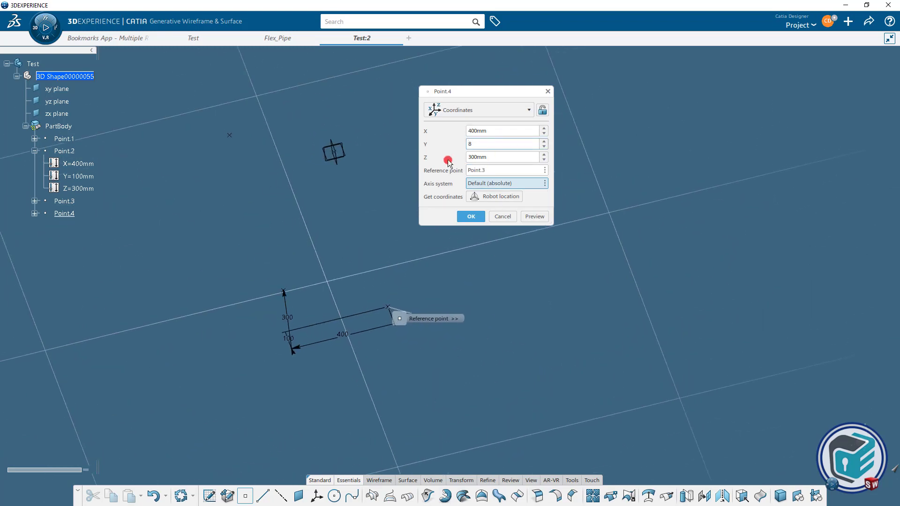
key(Return)
click(469, 217)
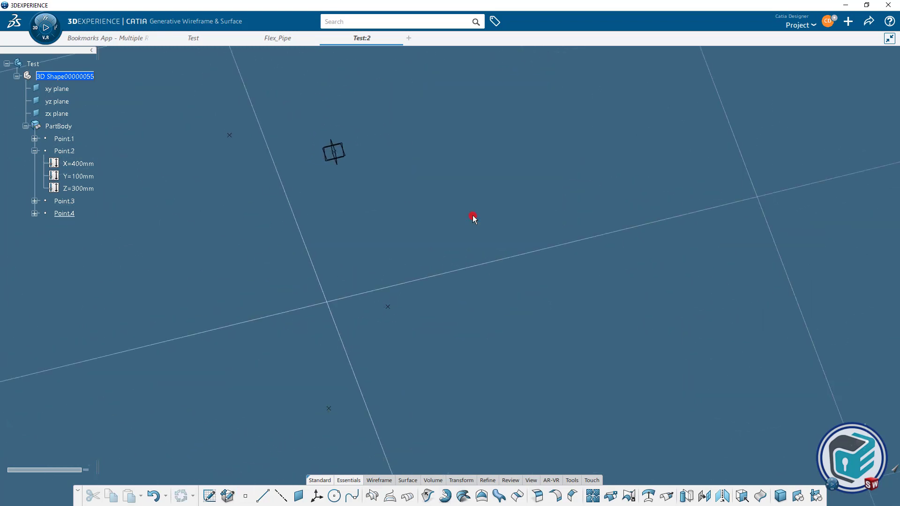
Step: Create a spline through Point.1, Point.2, Point.3 and Point.4 in that order
middle_drag(474, 331, 545, 344)
click(354, 496)
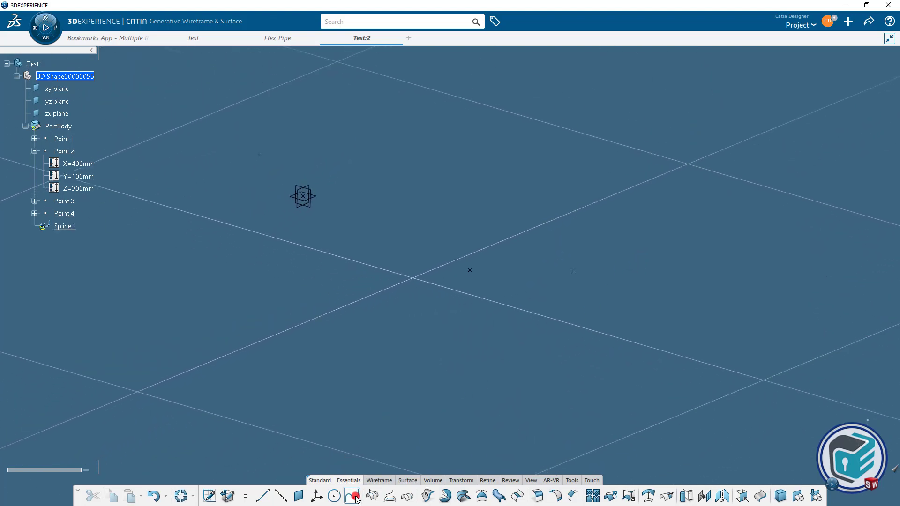
click(306, 196)
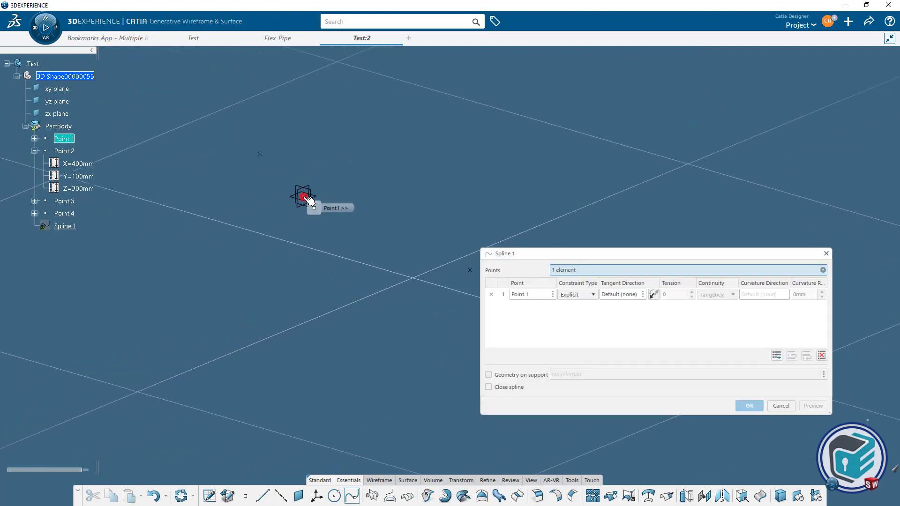
click(261, 155)
middle_drag(439, 271, 304, 220)
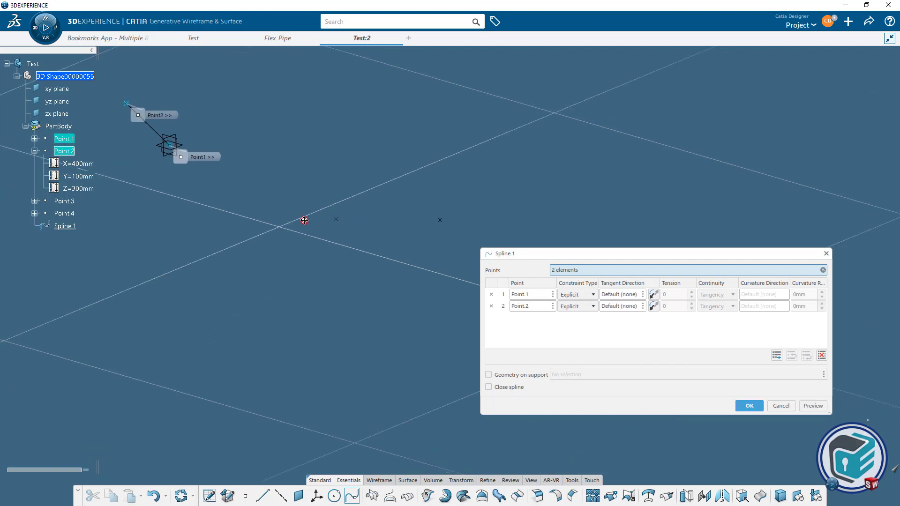
click(337, 220)
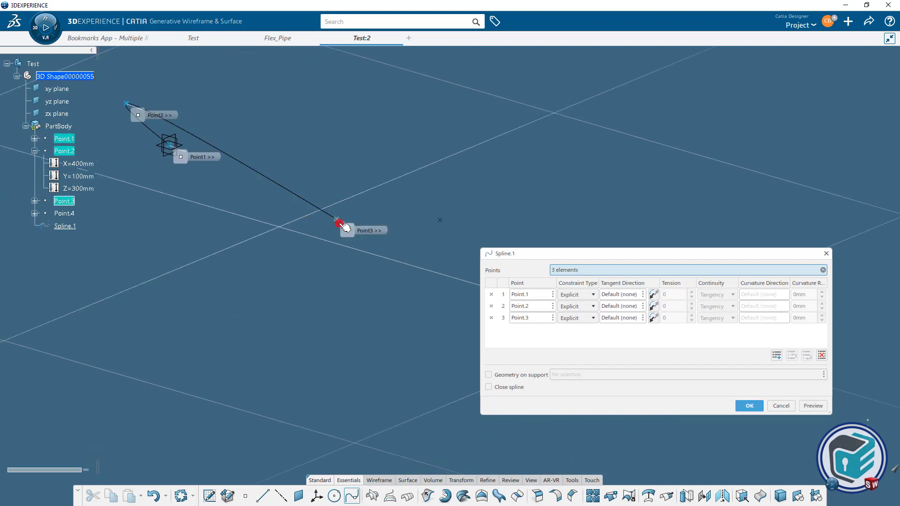
click(440, 218)
middle_drag(403, 287, 522, 239)
click(751, 406)
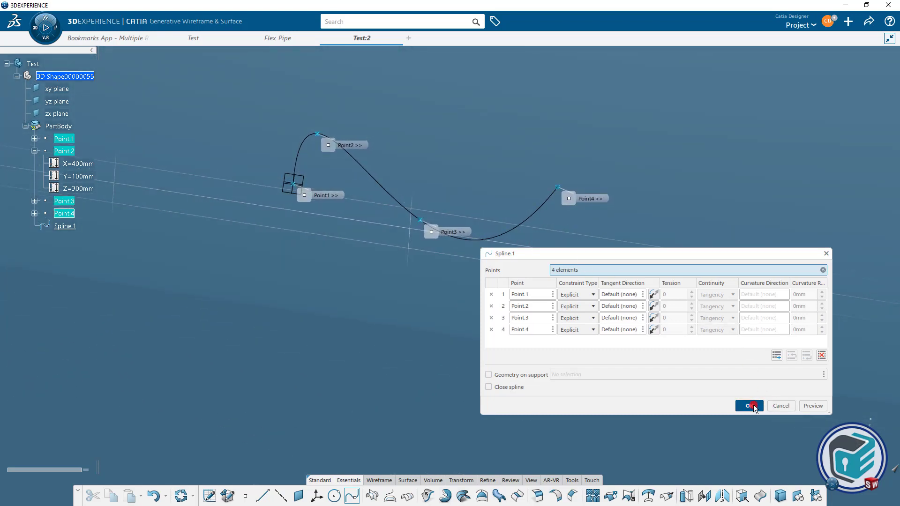
click(524, 343)
Step: Set the Y coordinate of Point.2 to 200 mm and collapse its branch in the tree
middle_drag(435, 306, 467, 338)
click(35, 151)
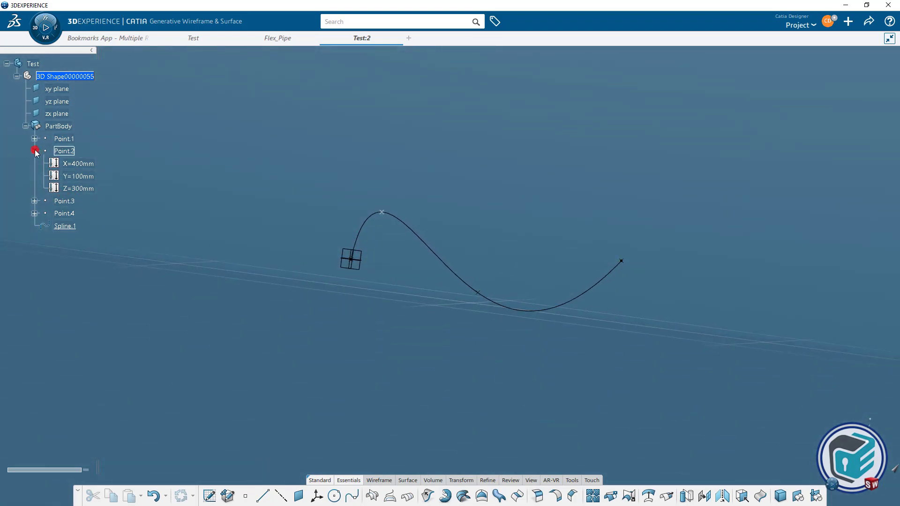
click(64, 151)
double_click(68, 151)
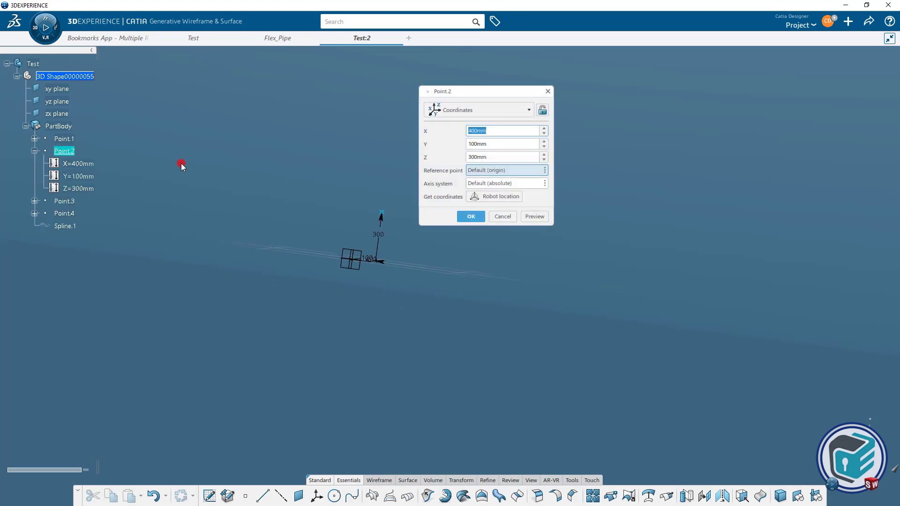
drag(486, 144, 451, 146)
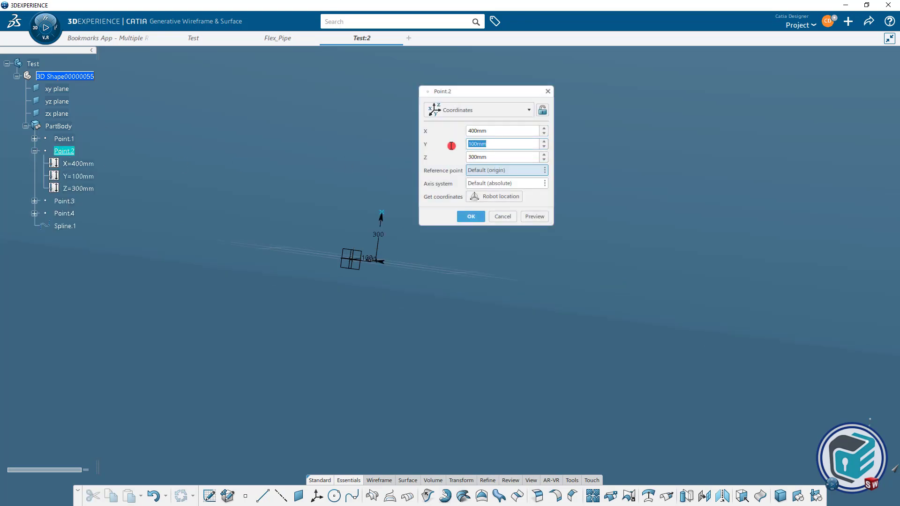
click(534, 216)
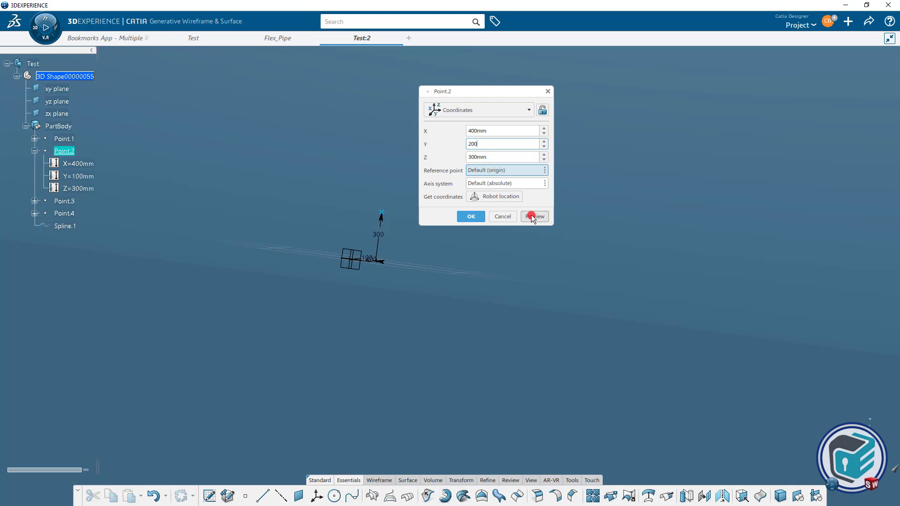
click(471, 216)
middle_drag(423, 260, 378, 267)
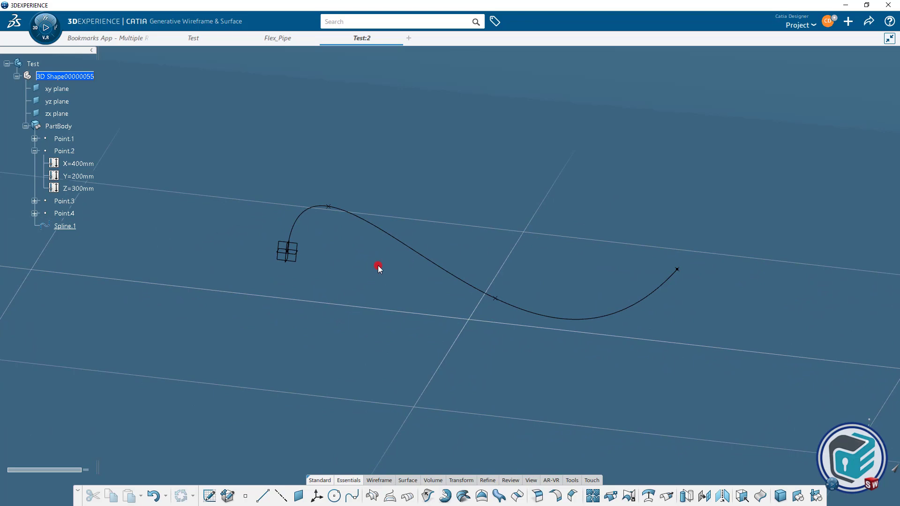
click(32, 151)
click(35, 176)
click(35, 175)
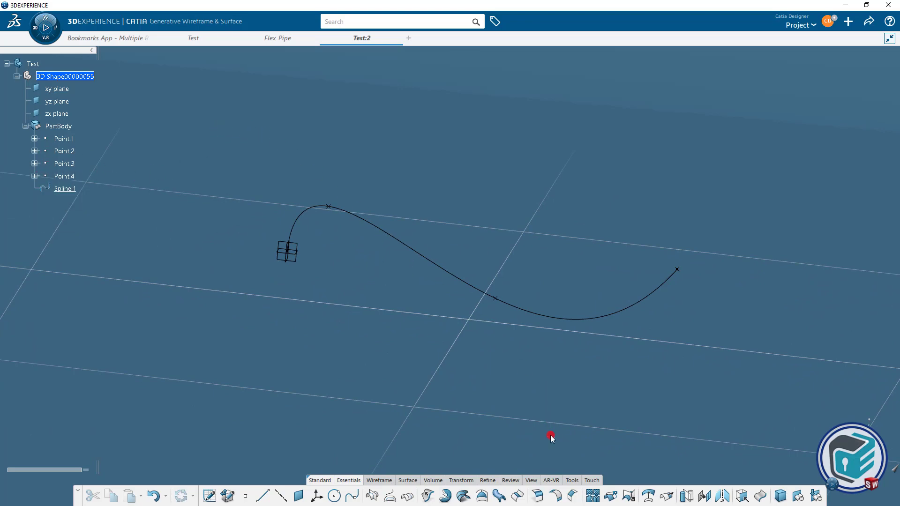
Step: Start an instantiation from representation and choose the Flex_Pipe part as the source for the Test part
click(572, 481)
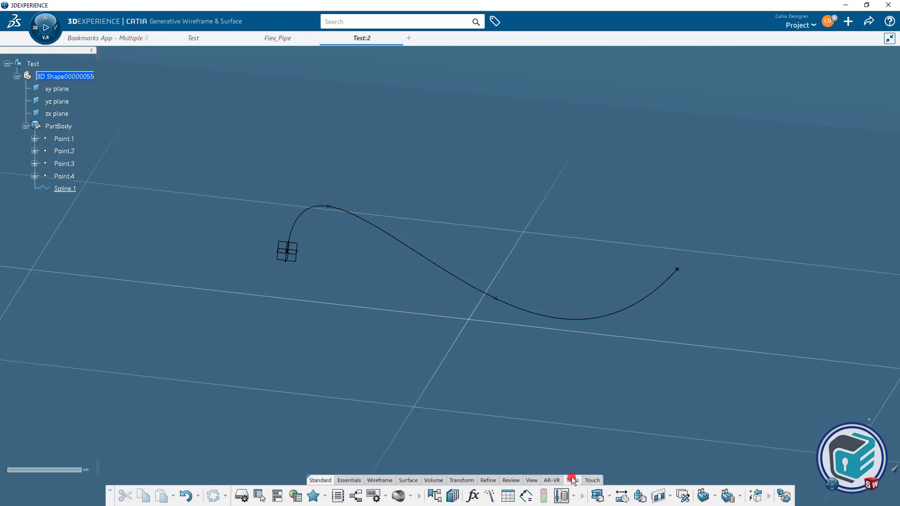
click(741, 498)
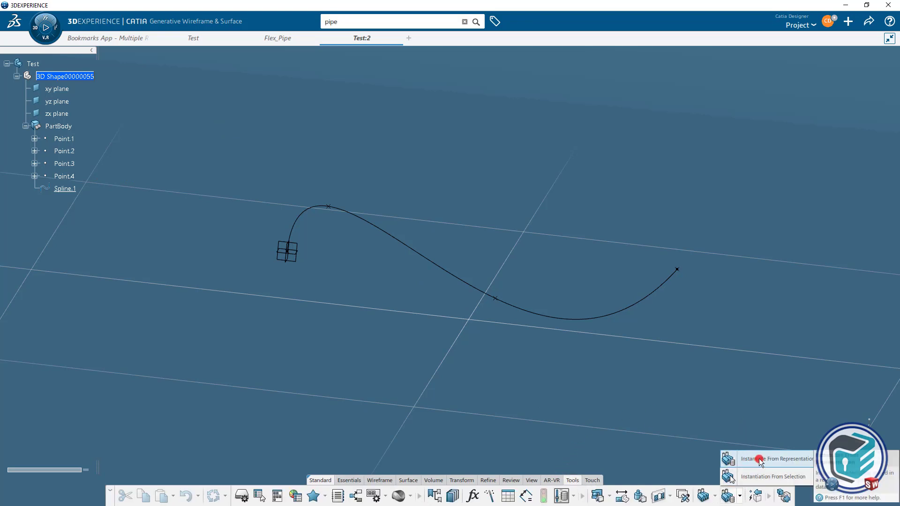
click(760, 460)
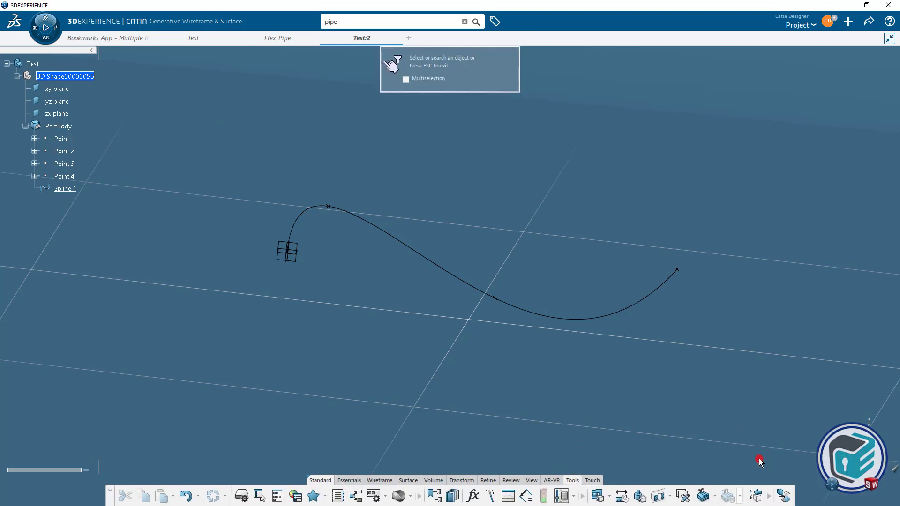
click(271, 39)
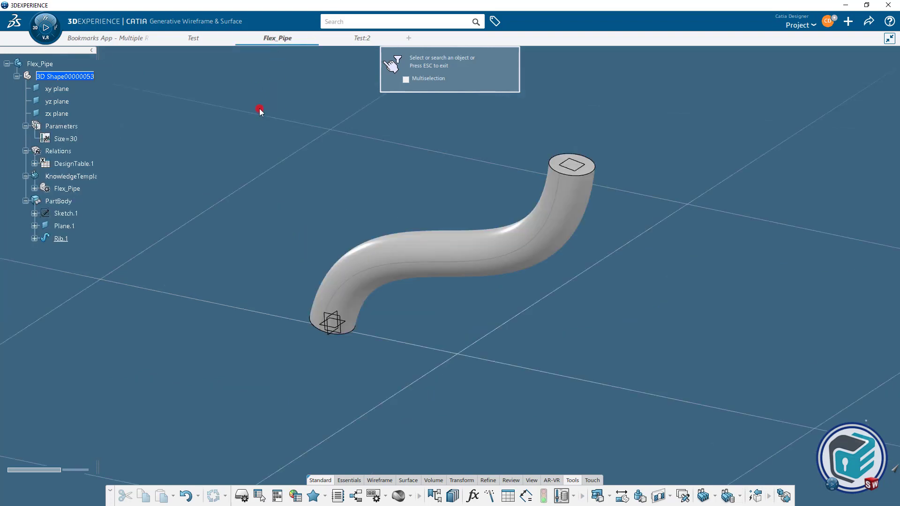
click(43, 62)
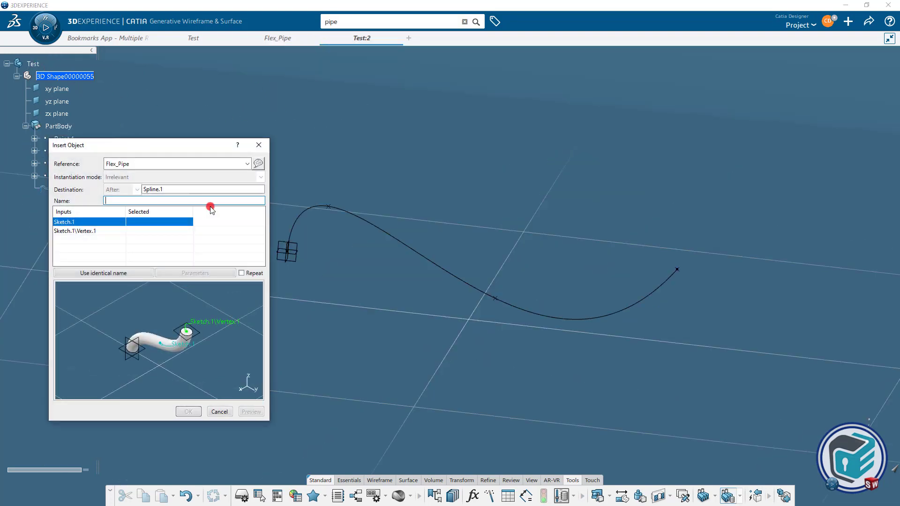
Step: Insert Flex_Pipe with Spline.1 as the Sketch.1 input and Point.4 as the Vertex.1 input, previewing it before confirming
click(155, 223)
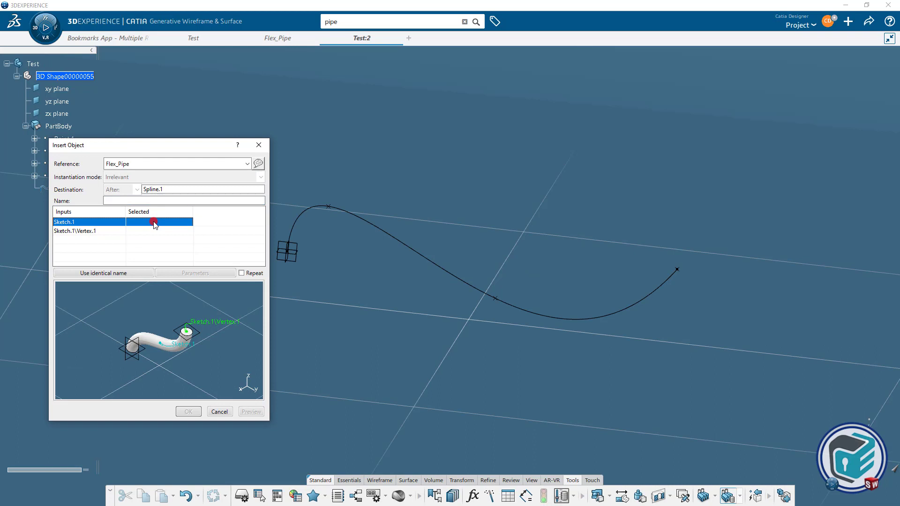
click(430, 262)
click(678, 263)
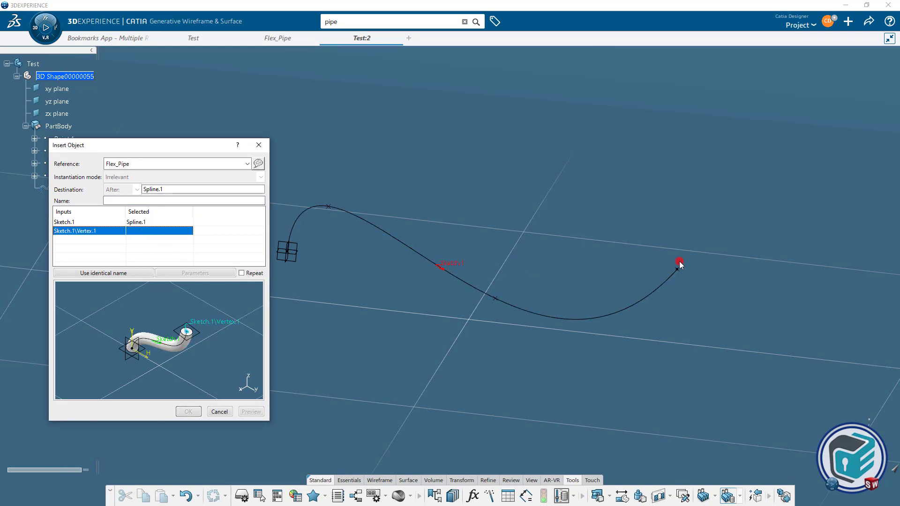
click(679, 269)
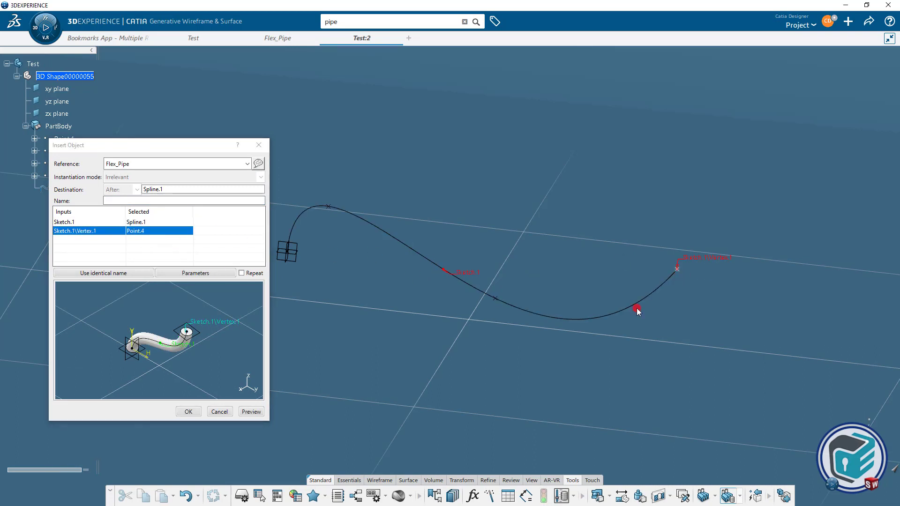
click(252, 412)
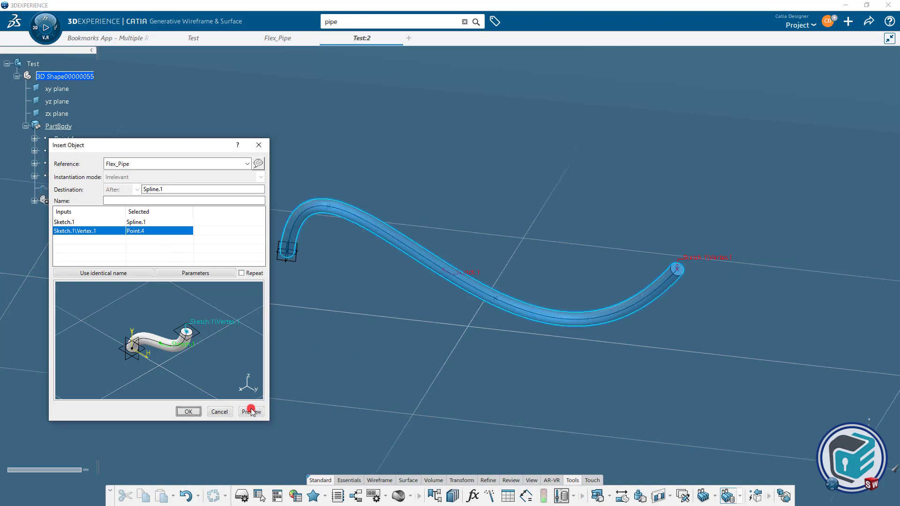
click(189, 412)
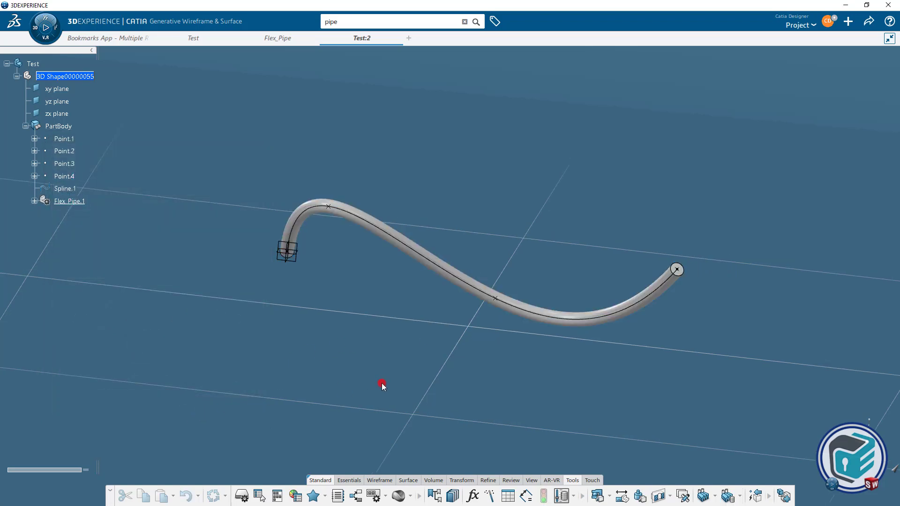
Step: Set the Z coordinate of Point.3 to -200 mm, previewing the point before confirming
middle_drag(381, 383, 463, 379)
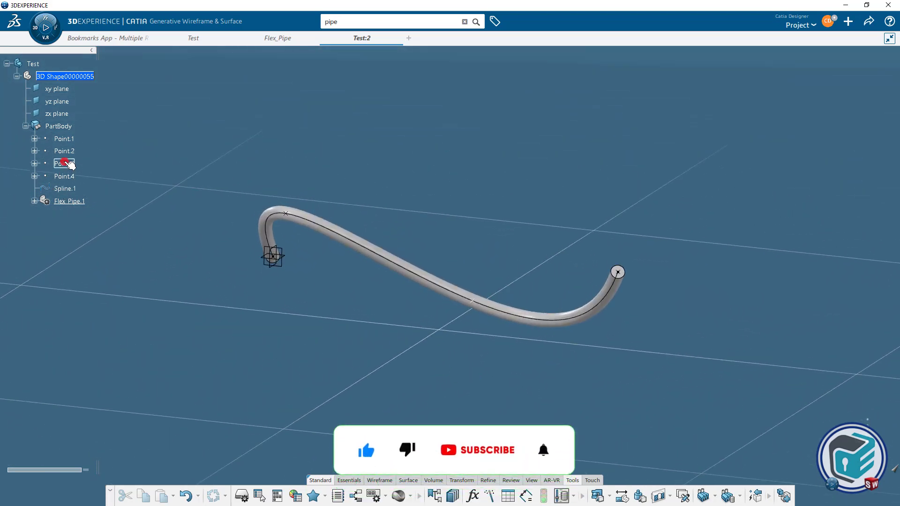
double_click(67, 164)
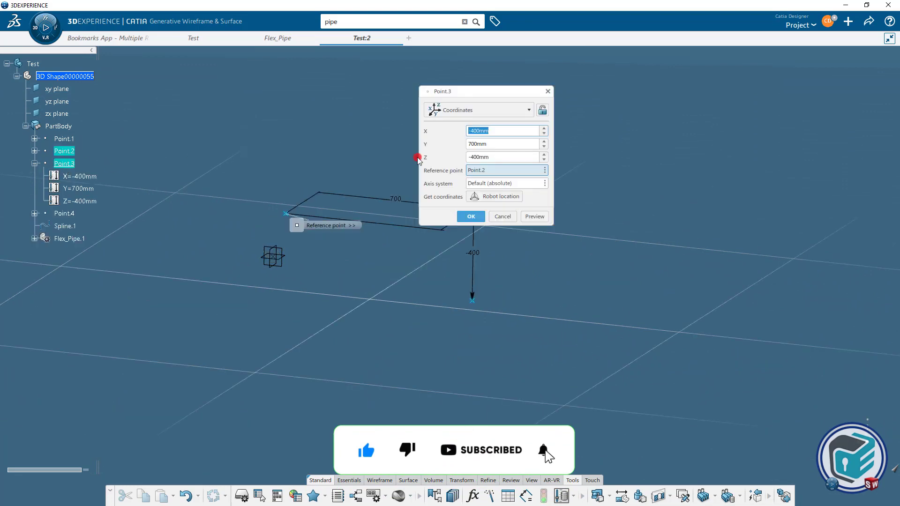
click(481, 156)
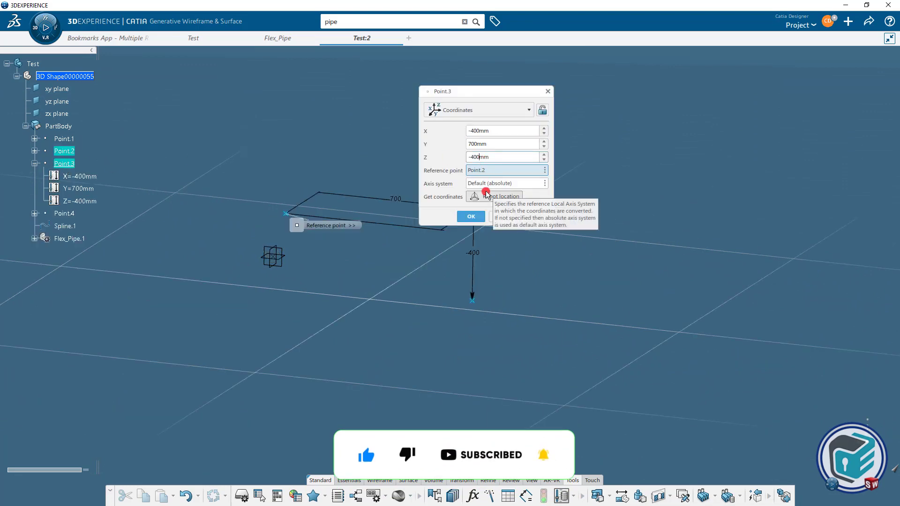
key(BackSpace)
key(BackSpace)
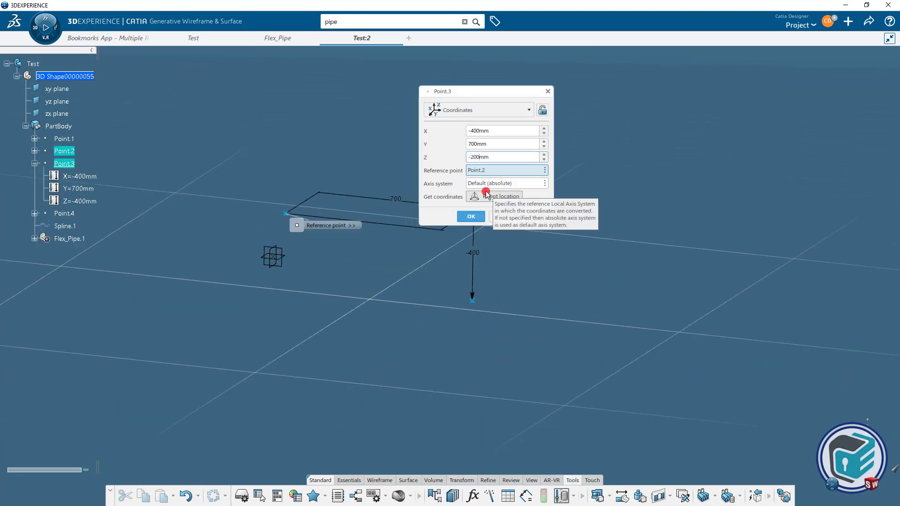
click(534, 216)
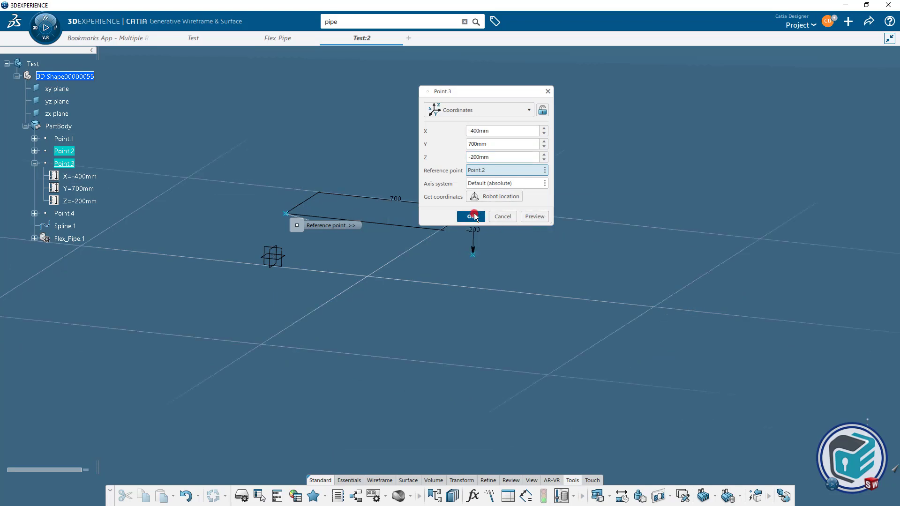
click(474, 216)
middle_drag(496, 291, 292, 305)
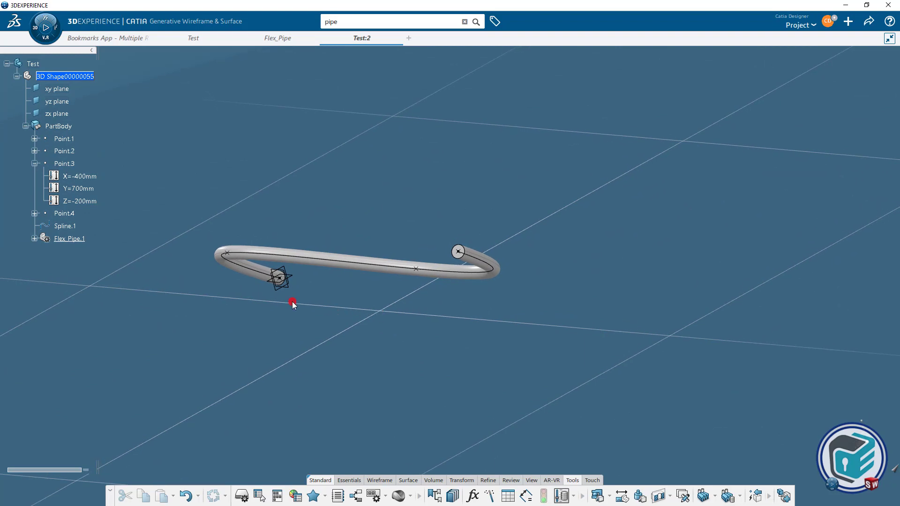
Step: Set the Z coordinate of Point.4 to 900 mm, previewing the point before confirming
double_click(65, 213)
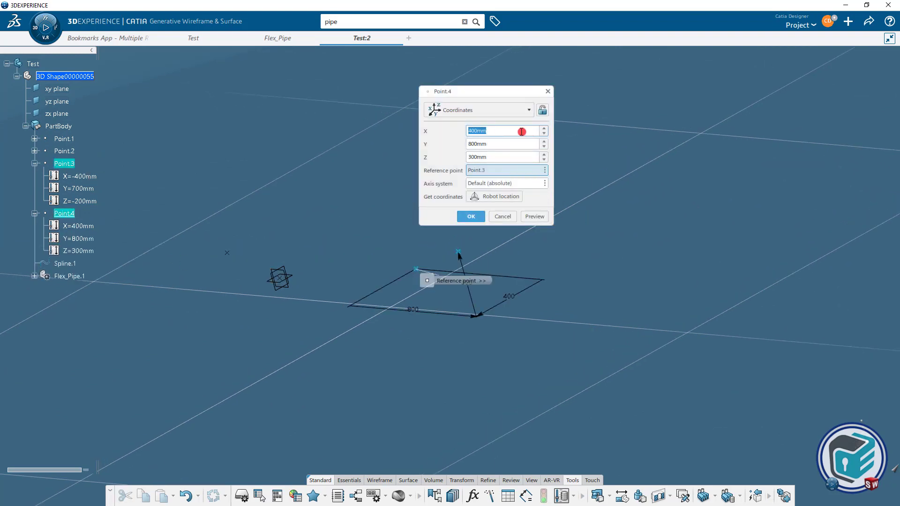
click(490, 146)
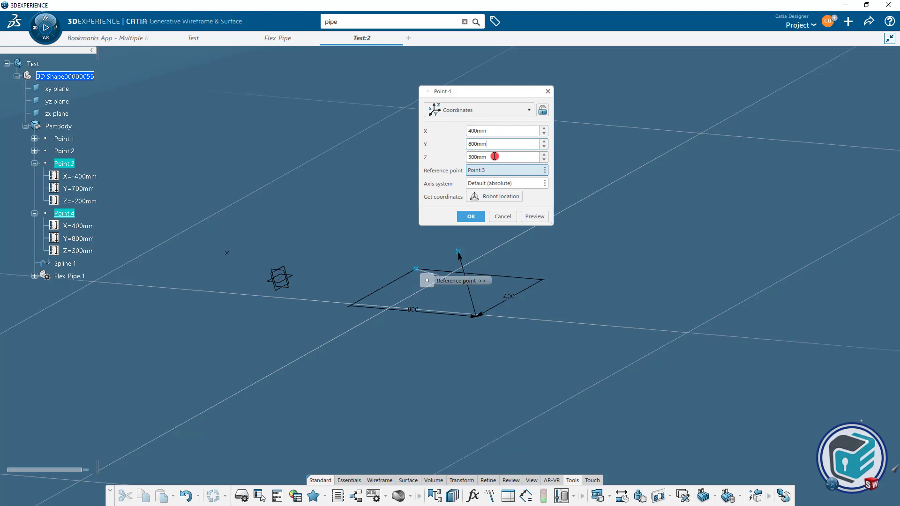
drag(493, 157, 448, 161)
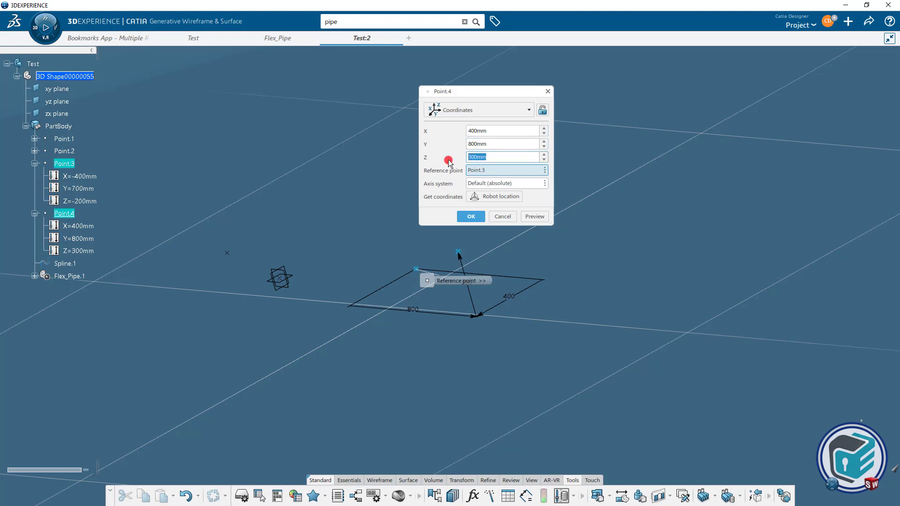
text(900)
click(544, 221)
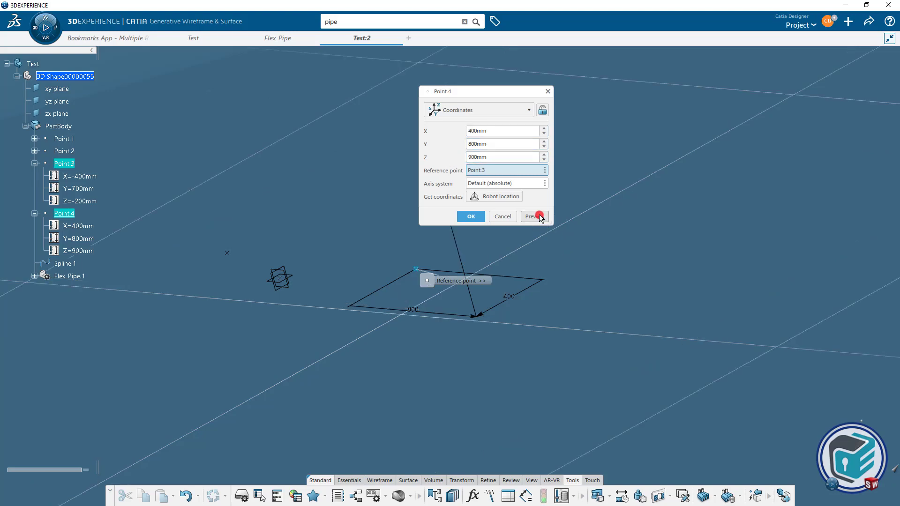
click(470, 216)
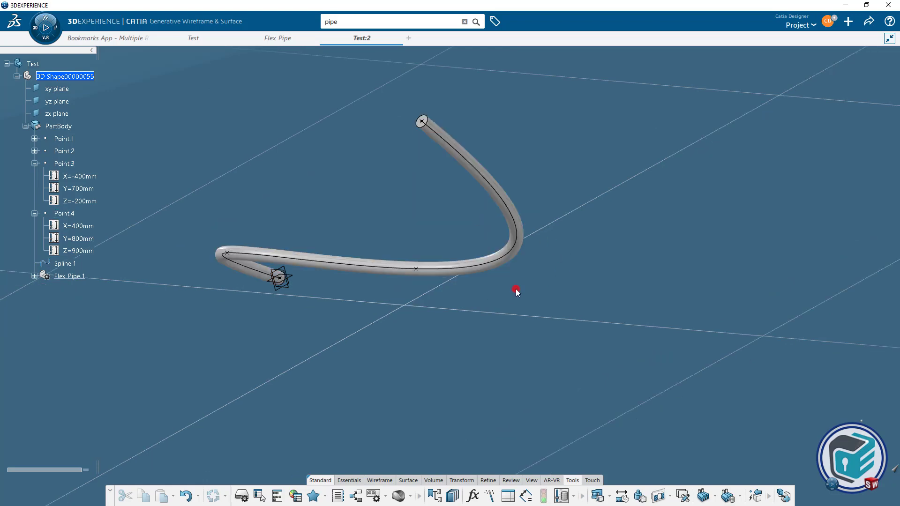
middle_drag(516, 292, 614, 295)
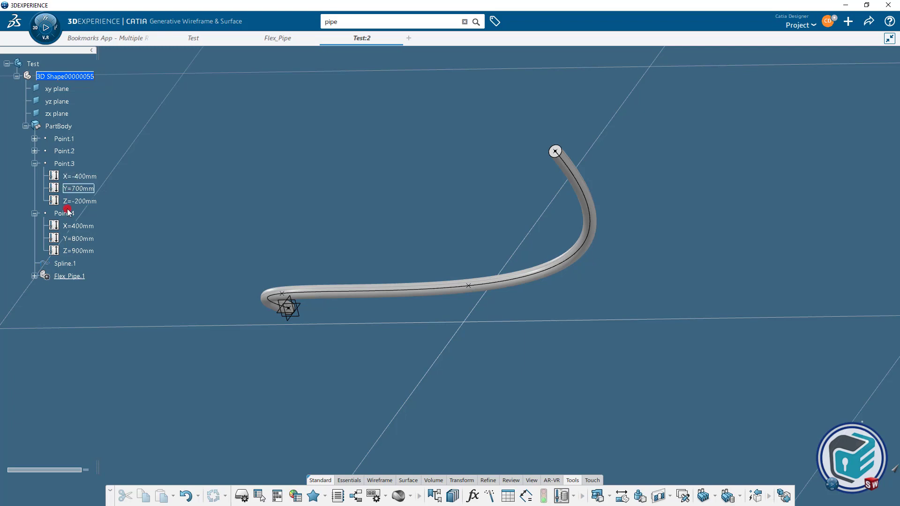
Step: Open the design table that drives Flex_Pipe.1's Size parameter and move its window clear of the pipe
click(34, 276)
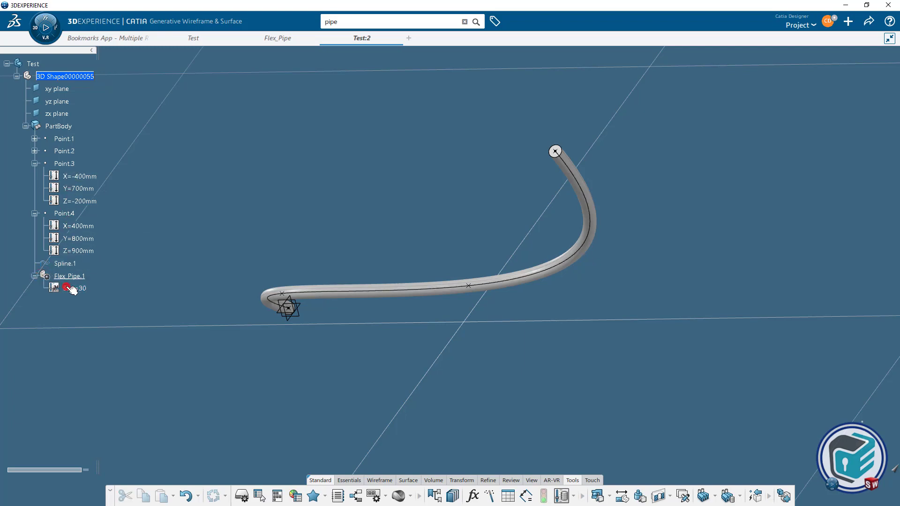
double_click(69, 288)
click(291, 207)
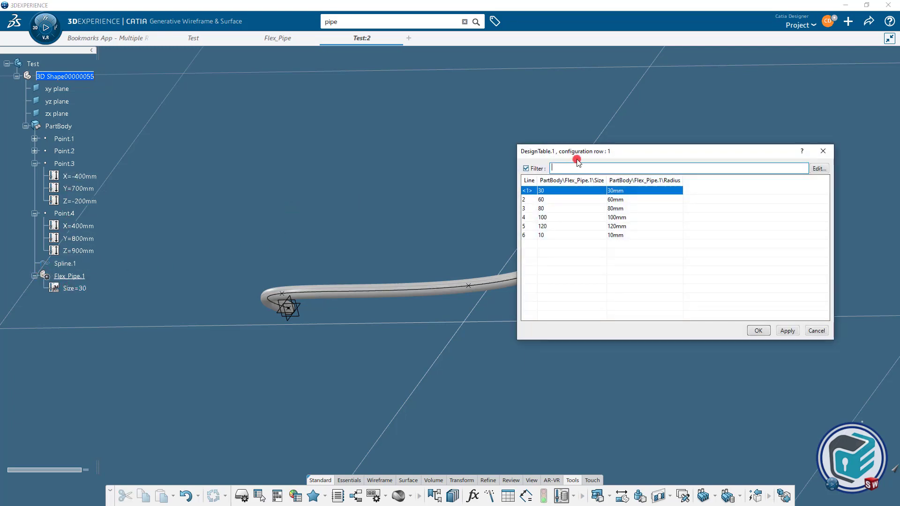
drag(652, 149, 224, 113)
middle_drag(500, 207, 575, 281)
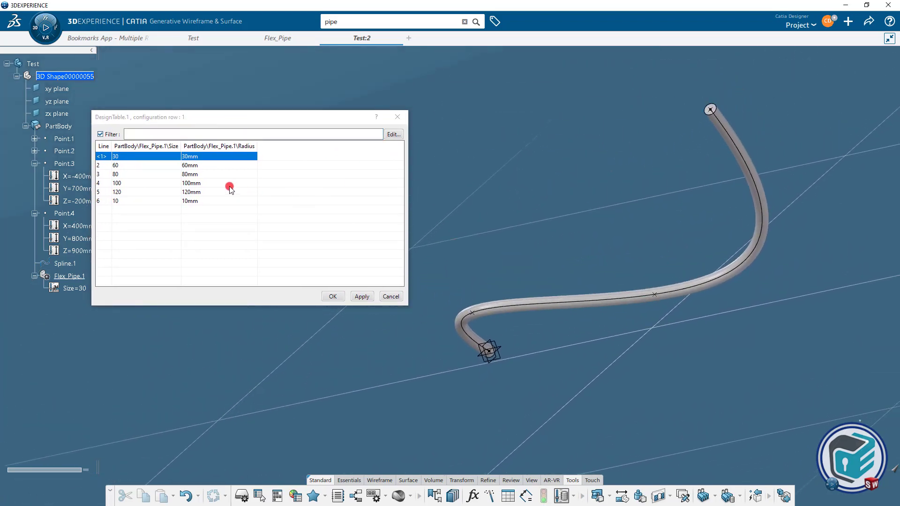
Step: Try the design table configurations for sizes 60, 80 and 10 on the pipe, applying each in turn
click(197, 165)
click(361, 296)
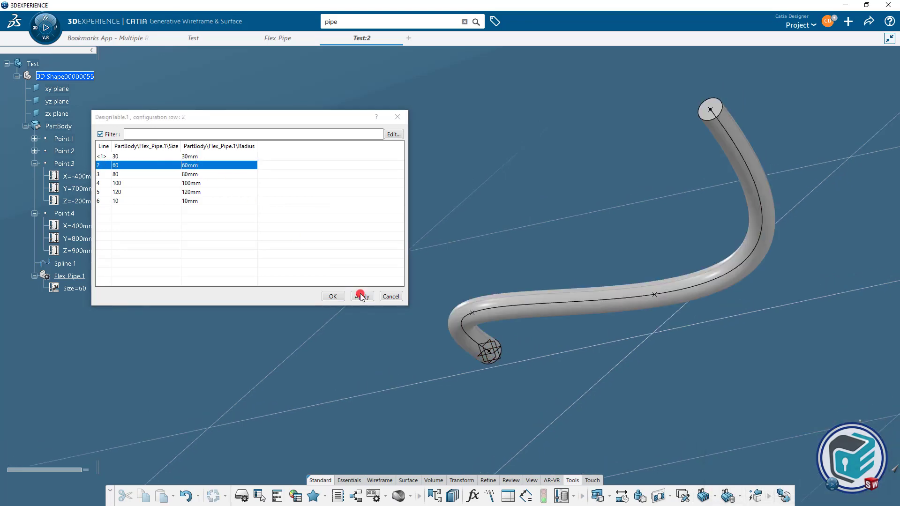
click(204, 175)
click(361, 296)
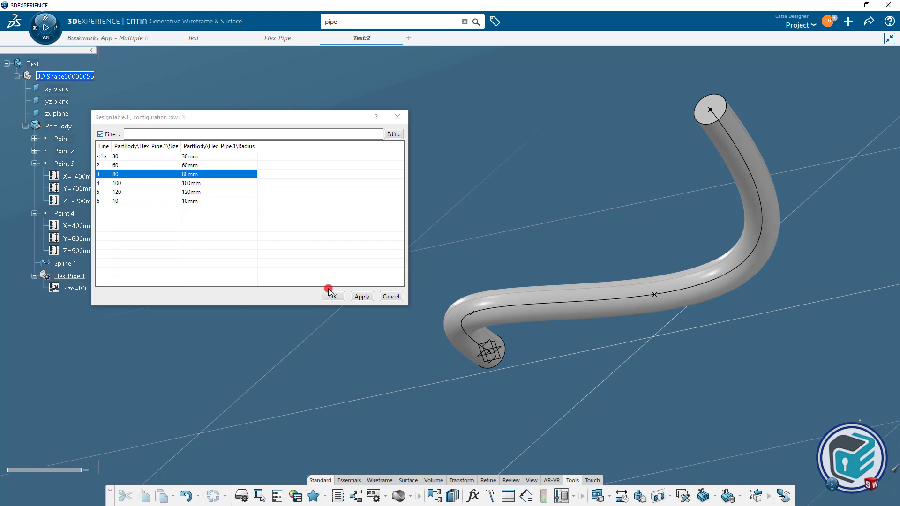
click(219, 201)
click(360, 295)
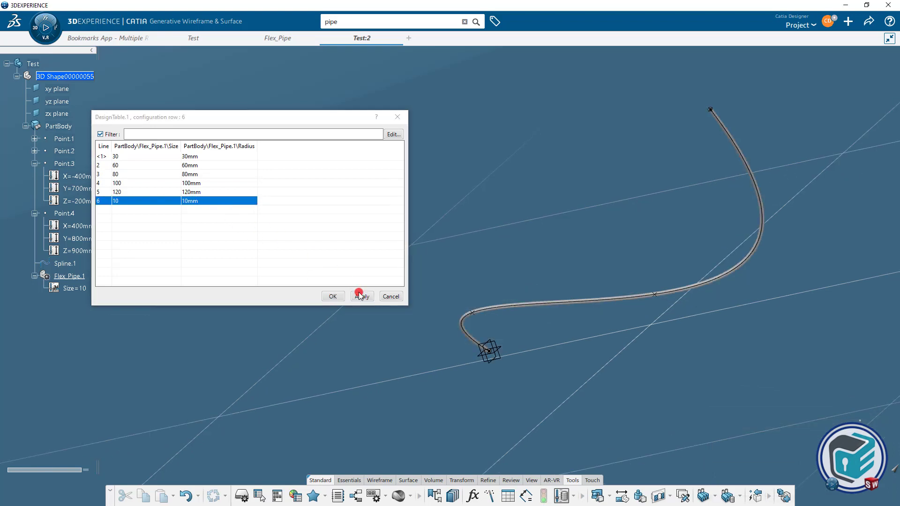
Step: Apply the size 80 configuration to Flex_Pipe.1 and confirm the design table and parameter edit
click(212, 175)
click(361, 296)
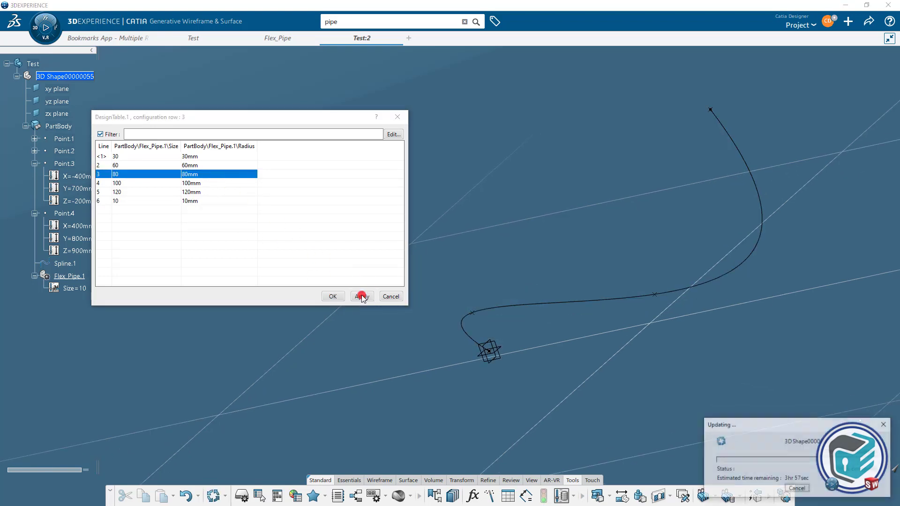
click(330, 296)
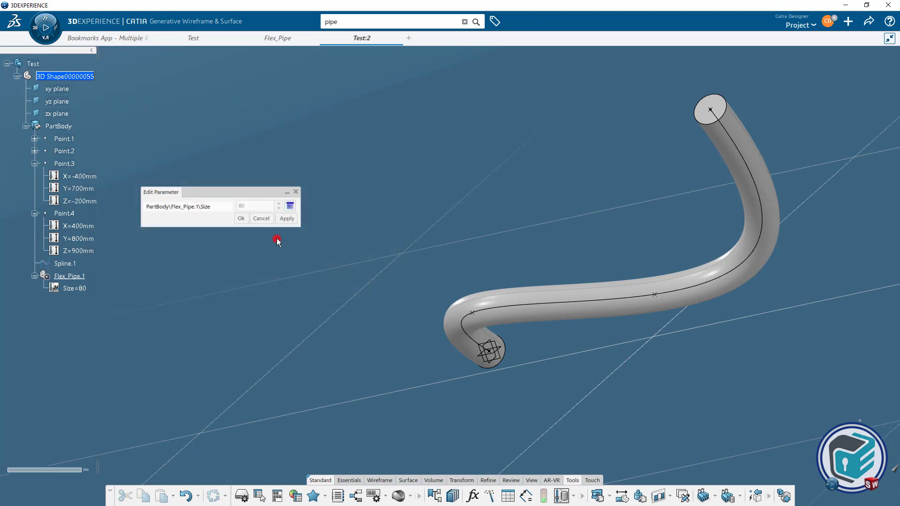
click(241, 219)
middle_drag(554, 247, 589, 324)
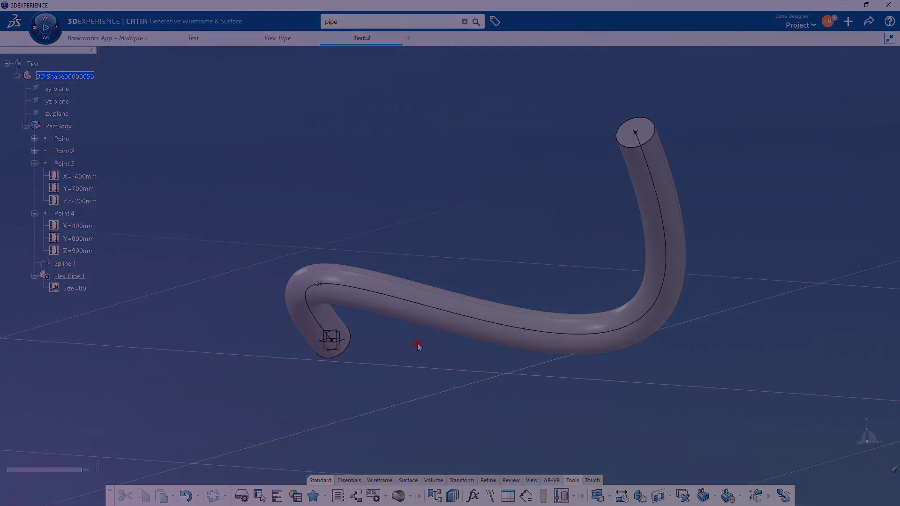